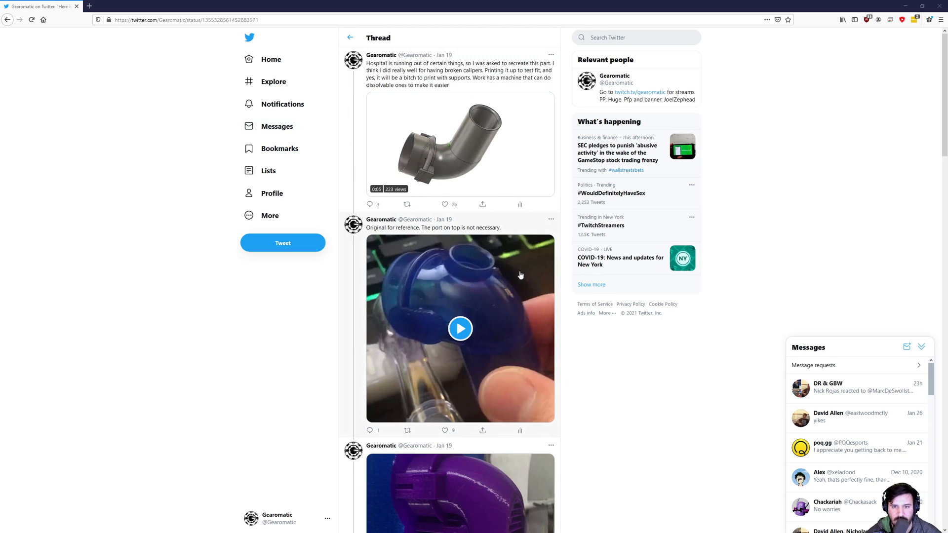
- Look through the thread's posts and clips showing the recreated elbow part and the original reference part
scroll(540, 273, "down", 2)
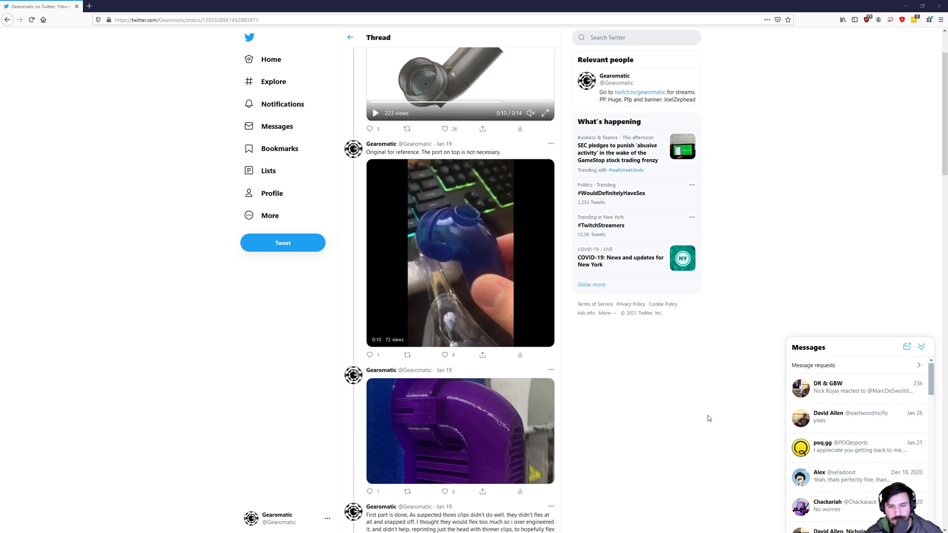
scroll(536, 193, "down", 3)
scroll(455, 227, "down", 1)
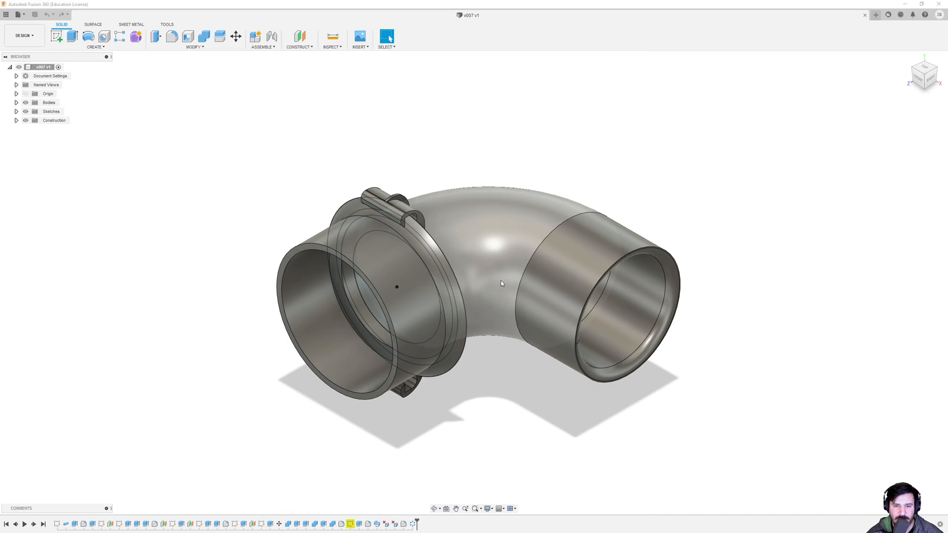
- Switch to Fusion 360 and examine the elbow model's flange and side clips
middle_click_drag(461, 270, 445, 241)
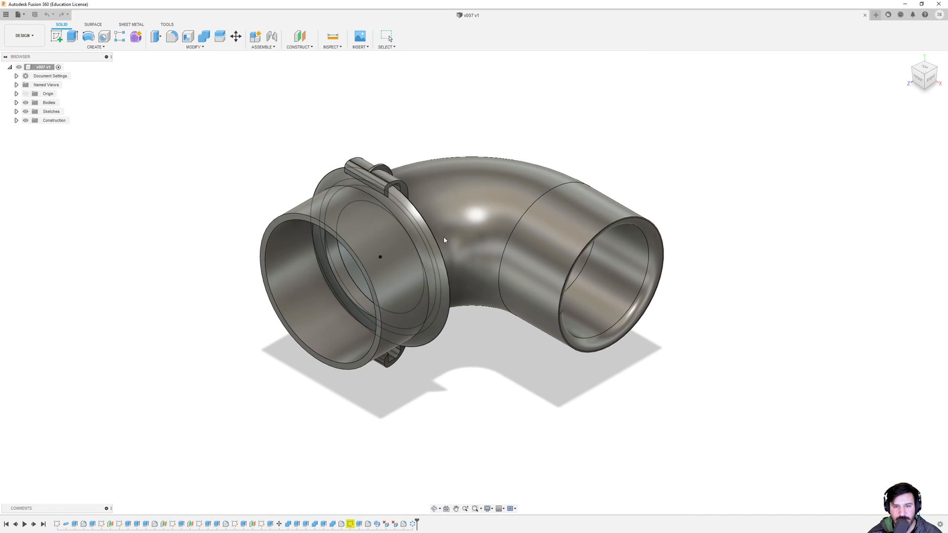
mouse_move(385, 213)
left_mouse_down()
mouse_move(408, 236)
mouse_move(373, 215)
left_mouse_up()
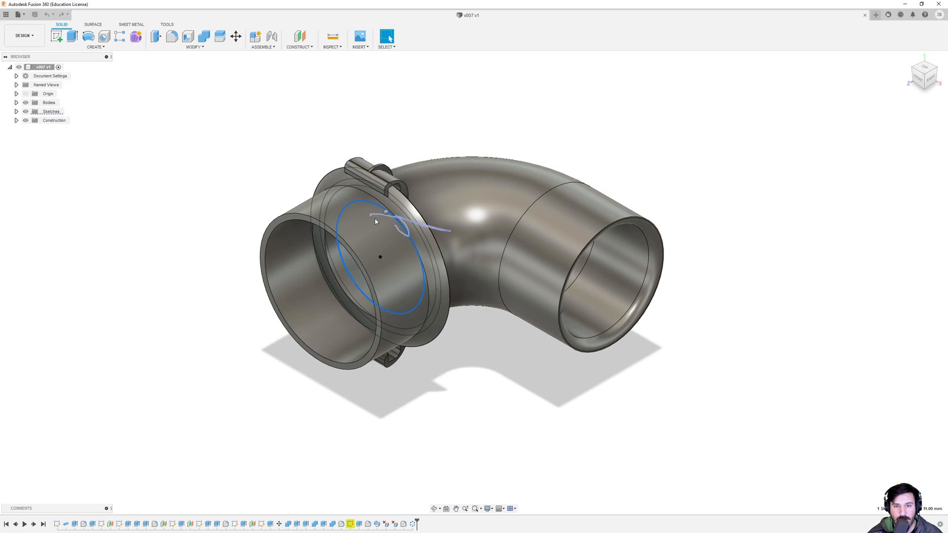
middle_click_drag(423, 233, 579, 282, "shift")
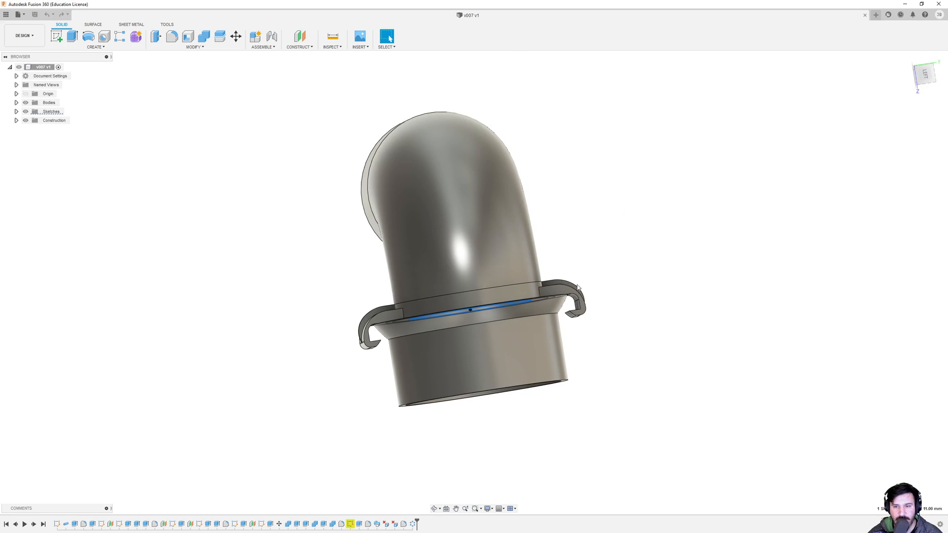
- Switch to the Twitter thread, watch the original part's reference video full screen, and return to Fusion 360
left_click_drag(0, 6, 479, 0)
scroll(525, 127, "up", 2)
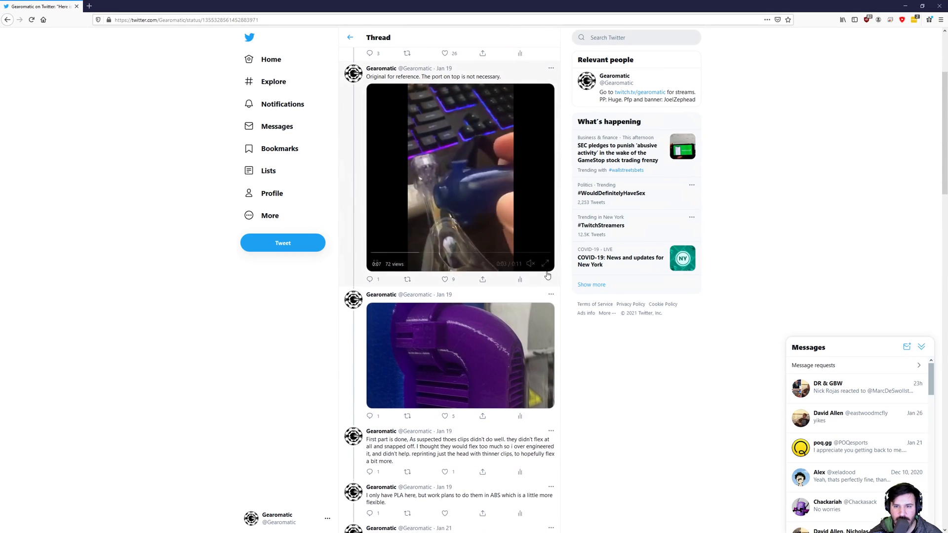
left_click(549, 273)
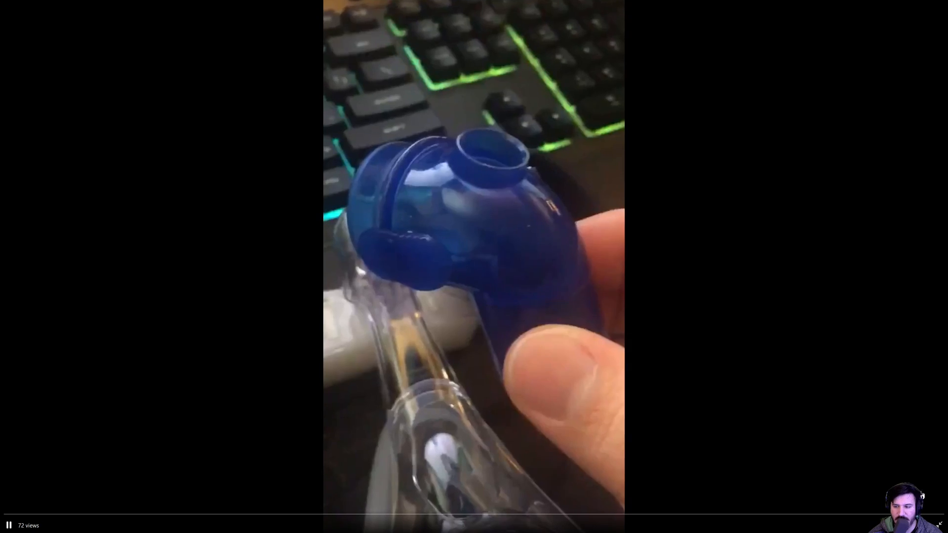
key("Escape")
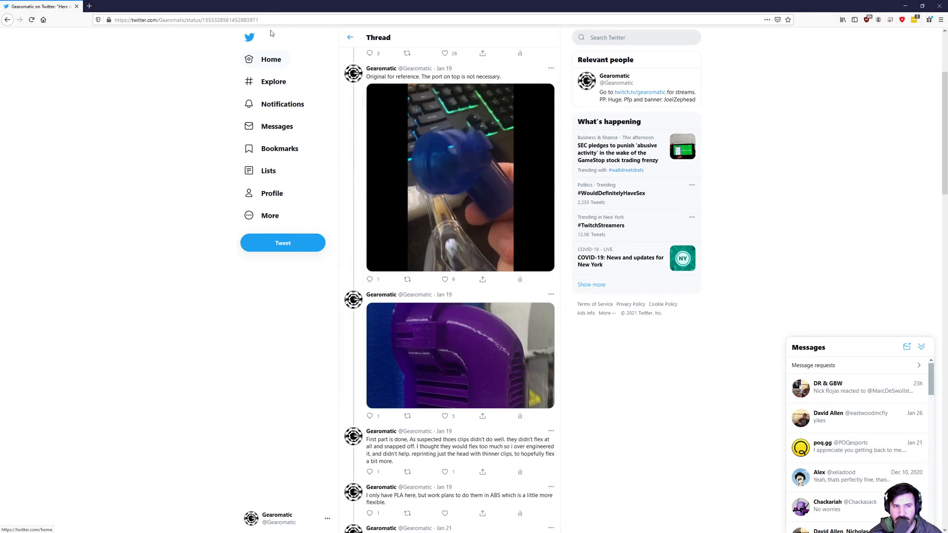
key("alt+Tab")
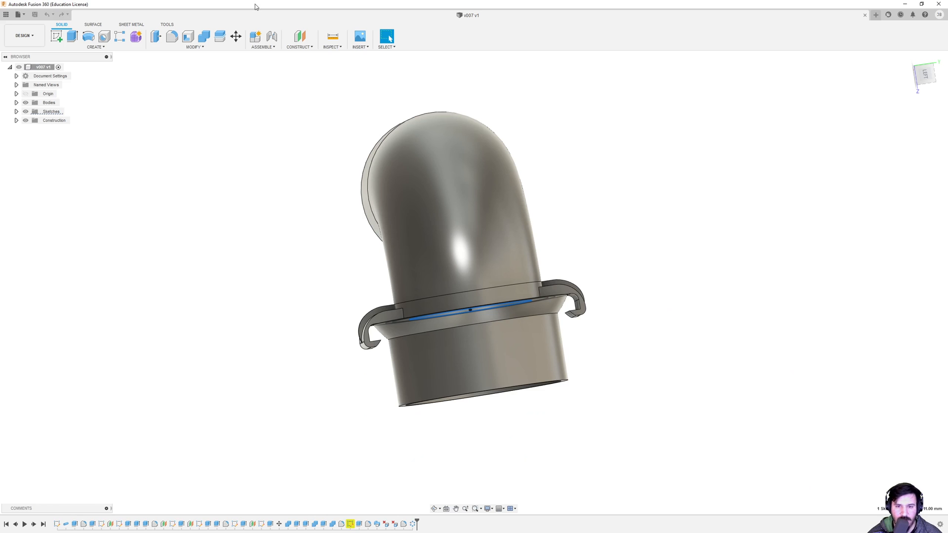
- Highlight the outer face of the cylindrical collar and inspect the elbow from several sides, including the straight-on right view
left_click(488, 369)
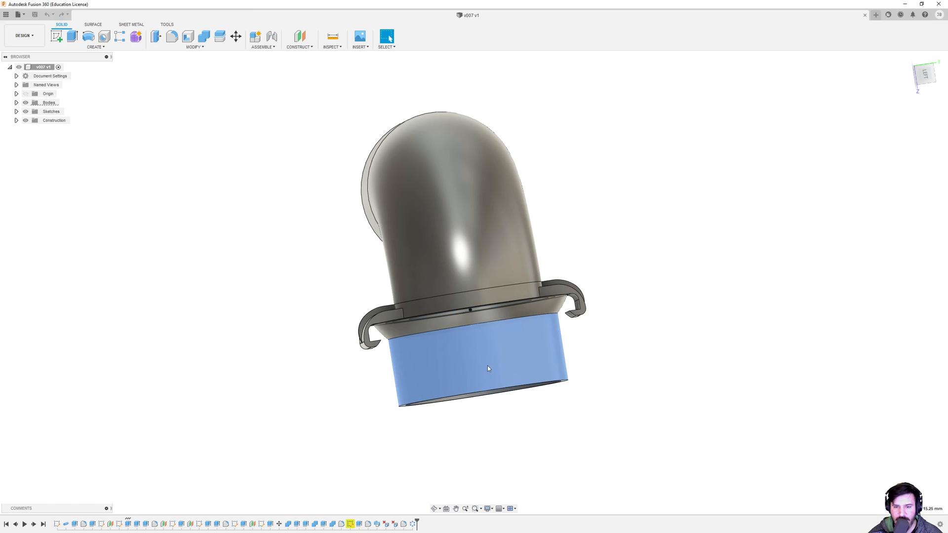
middle_click_drag(509, 369, 452, 231, "shift")
left_click(387, 37)
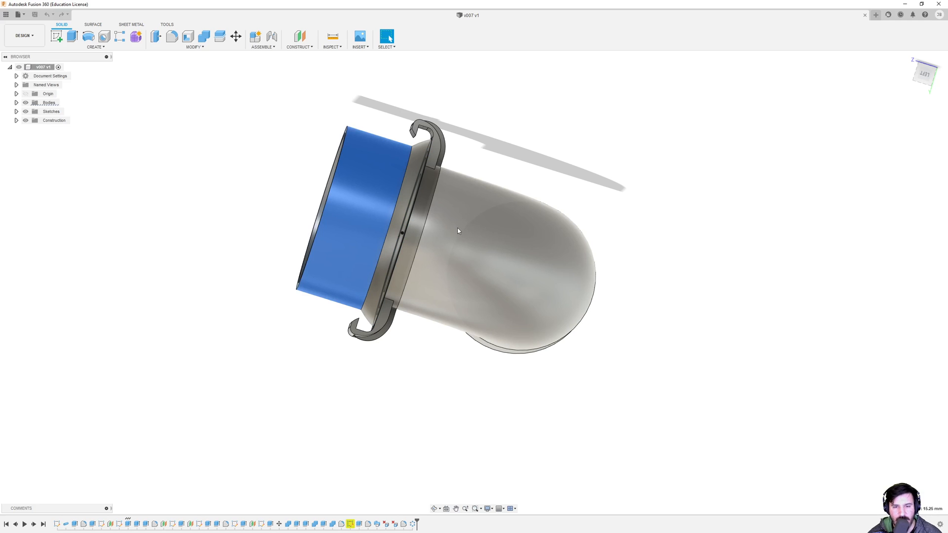
middle_click_drag(428, 228, 424, 302, "shift")
middle_click_drag(571, 136, 518, 138, "shift")
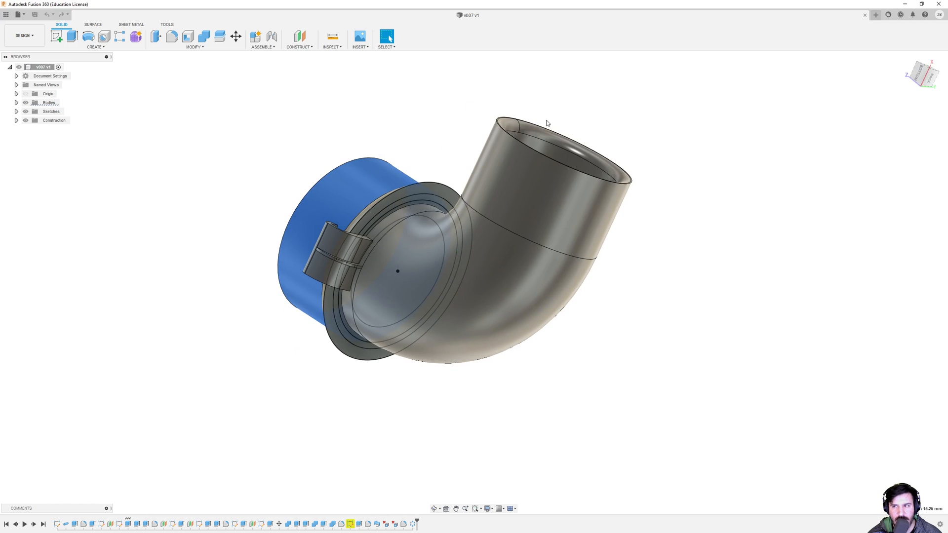
left_click(934, 71)
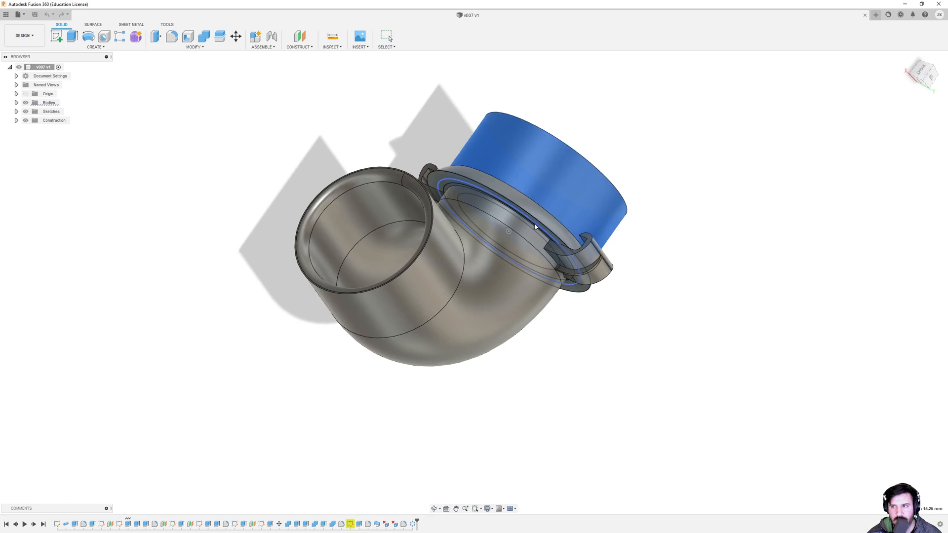
left_click(922, 69)
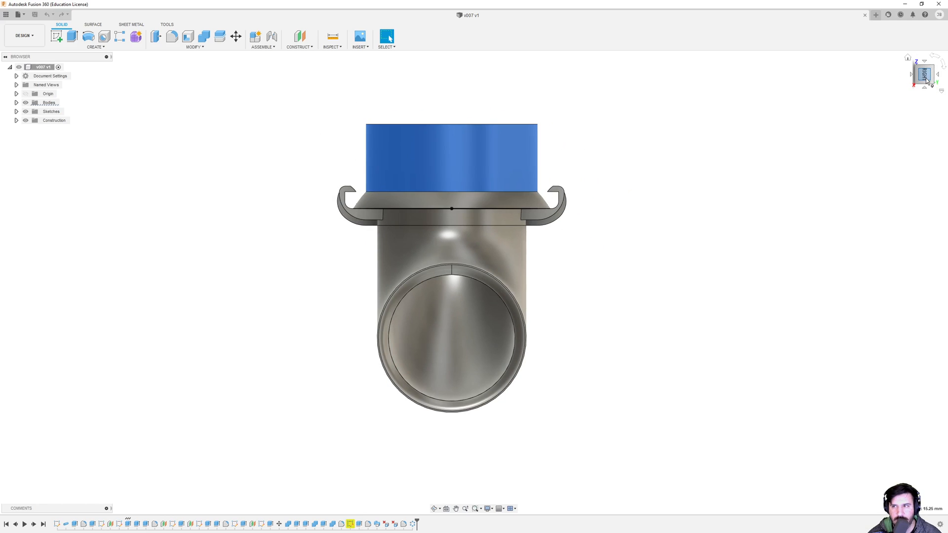
left_click(934, 57)
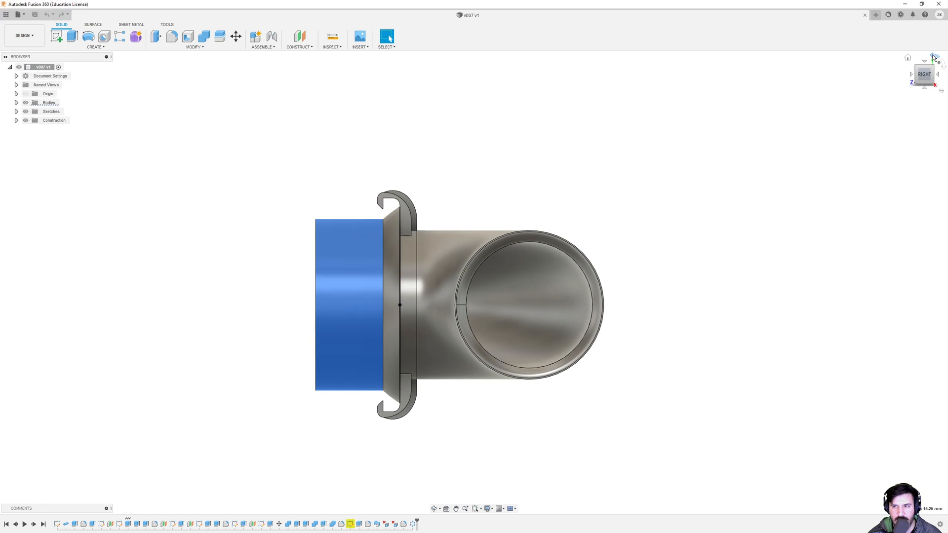
left_click(934, 58)
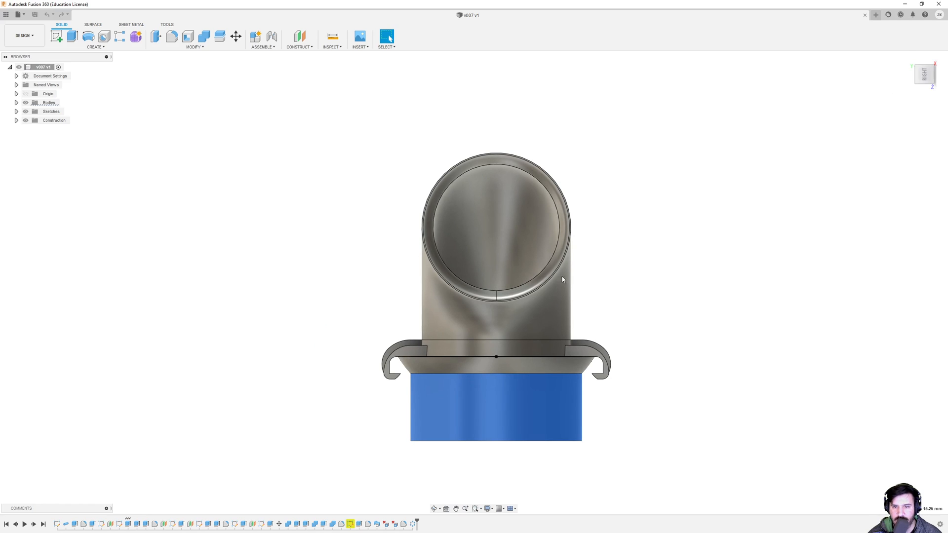
- Examine how the two hook-shaped clips sit around the flange above the collar
middle_click_drag(468, 328, 528, 328, "shift")
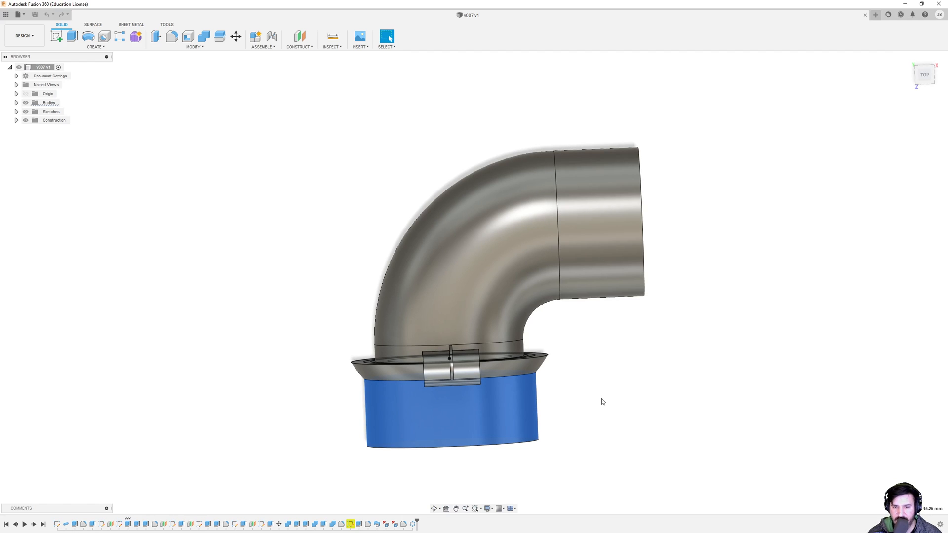
middle_click_drag(442, 389, 596, 390, "shift")
middle_click_drag(584, 423, 594, 423, "shift")
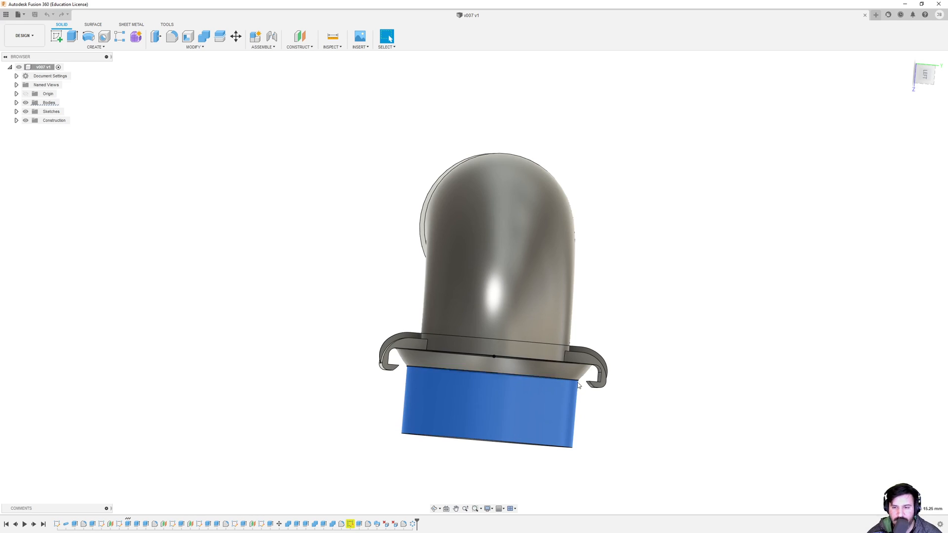
middle_click_drag(596, 378, 558, 378, "shift")
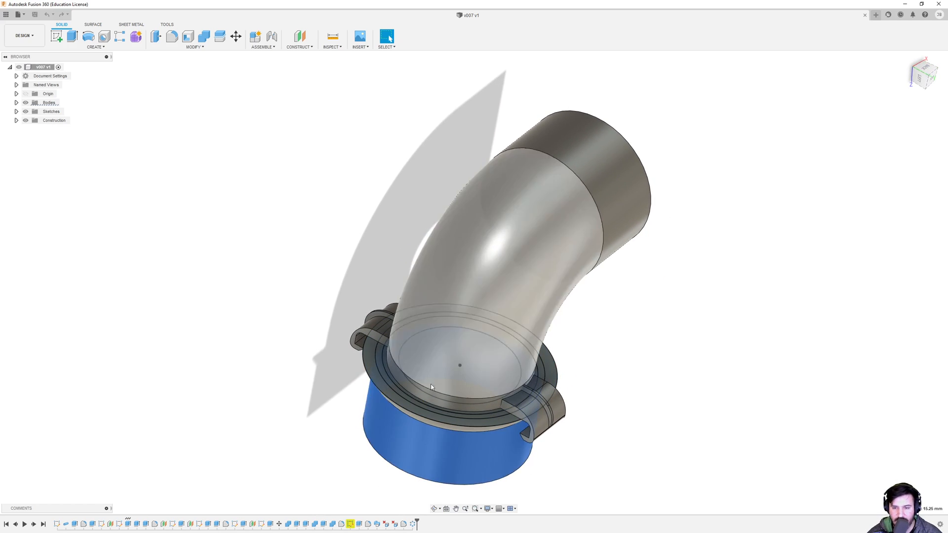
left_click(486, 453)
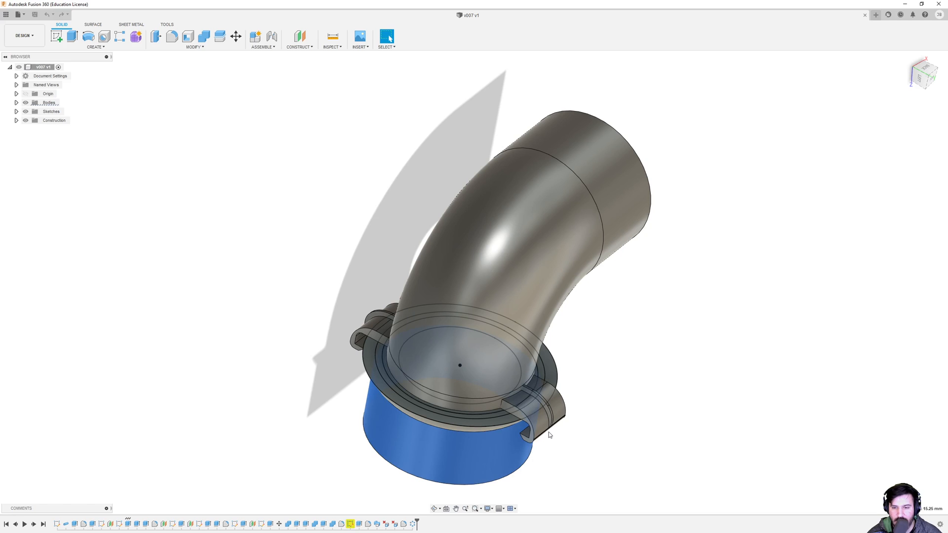
middle_click_drag(542, 442, 498, 410, "shift")
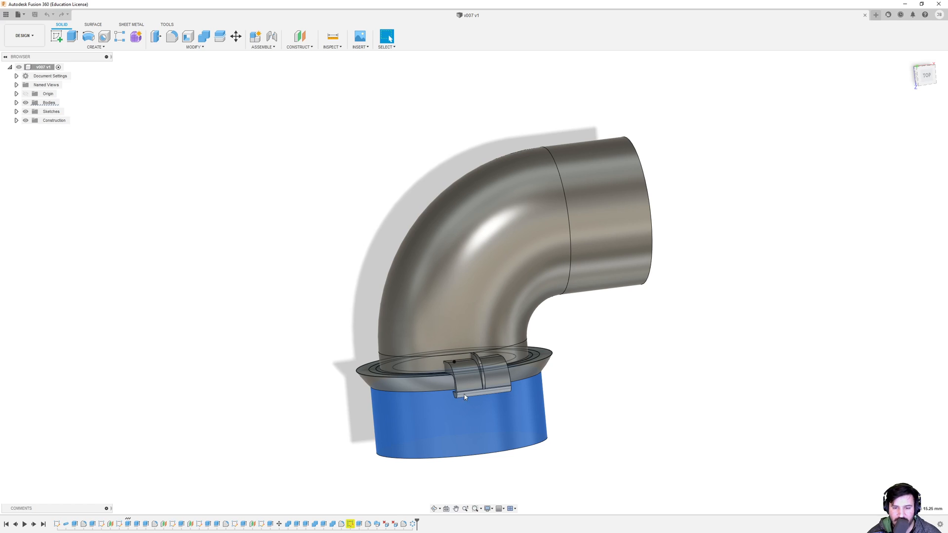
middle_click_drag(600, 227, 512, 191)
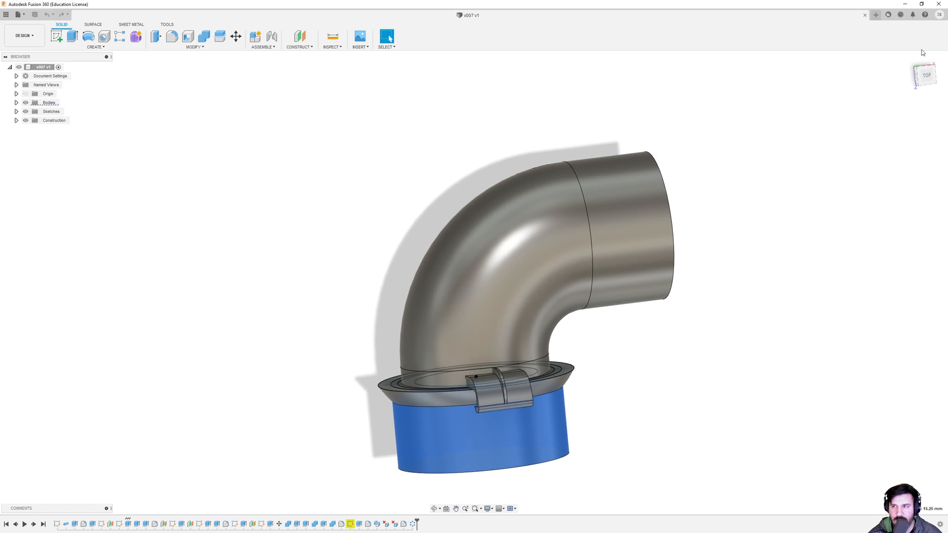
- Inspect the flange and clips from the top and front views, comparing the clips' position with the collar
left_click(926, 75)
left_click(935, 58)
mouse_move(677, 268)
middle_mouse_down("shift")
mouse_move(624, 270)
mouse_move(681, 273)
middle_mouse_up("shift")
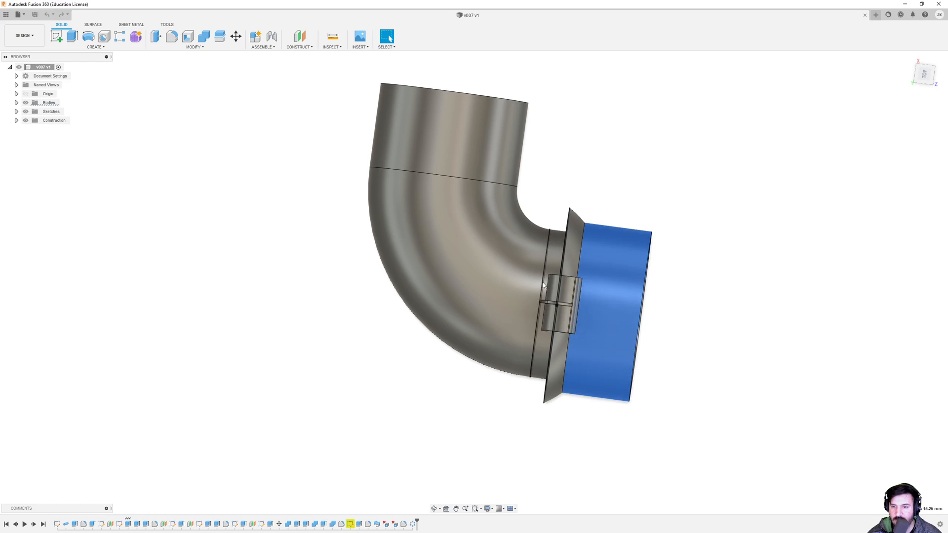
mouse_move(615, 300)
middle_mouse_down("shift")
mouse_move(637, 291)
mouse_move(615, 284)
middle_mouse_up("shift")
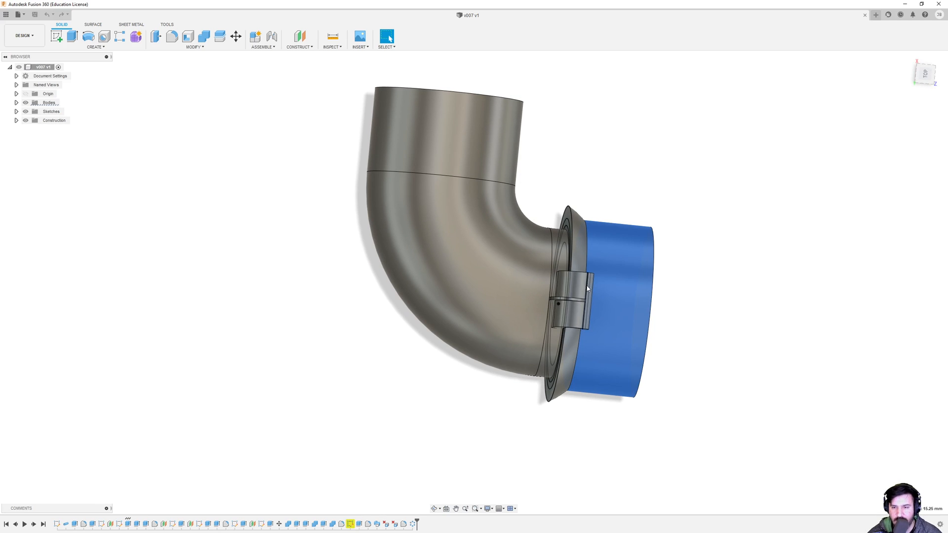
middle_click_drag(569, 348, 425, 293, "shift")
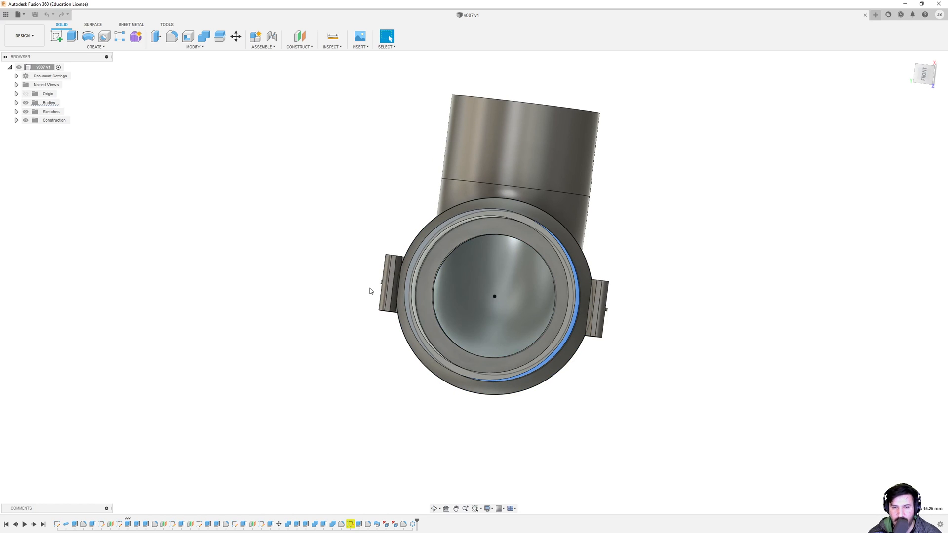
middle_click_drag(394, 309, 597, 348, "shift")
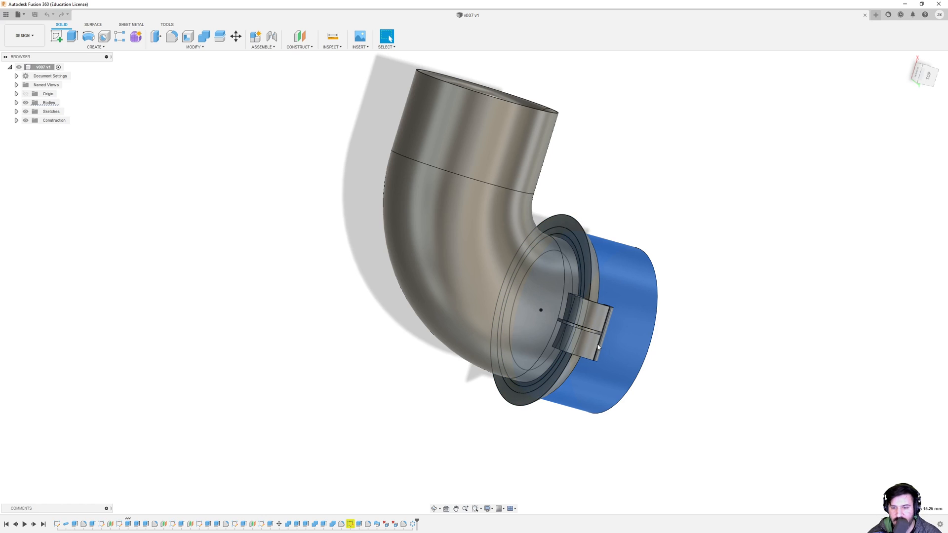
middle_click_drag(615, 345, 571, 319, "shift")
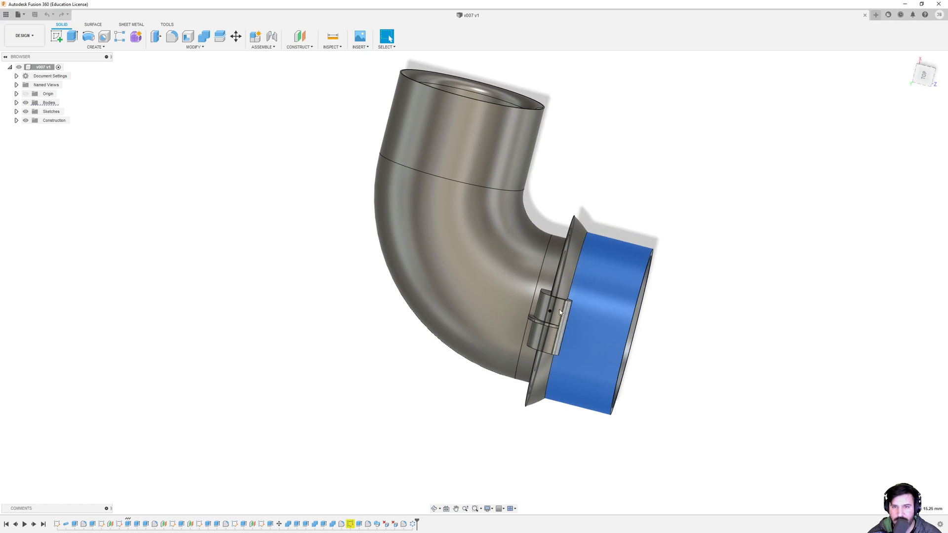
left_click(924, 75)
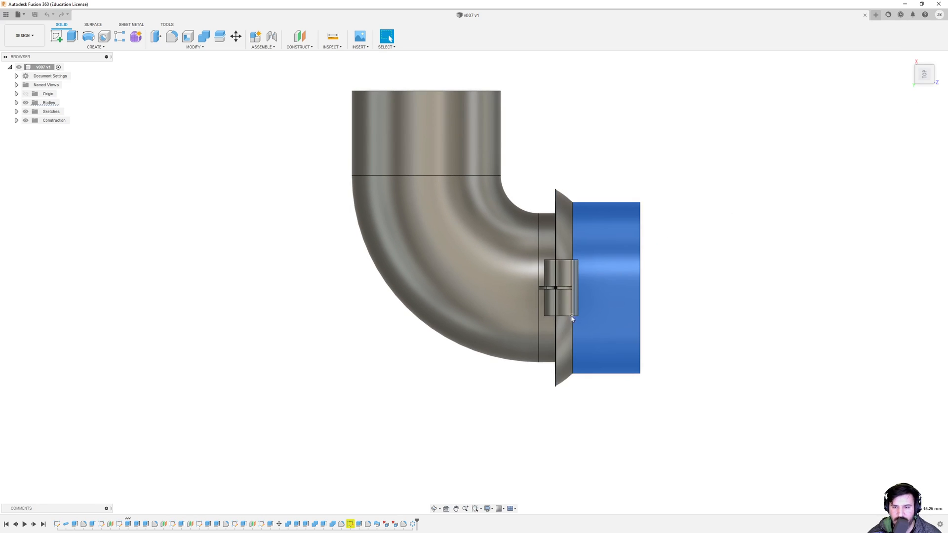
- Inspect the collar's open end, the elbow's pipe opening and the clip hooks from all around
left_click(588, 372)
middle_click_drag(644, 333, 659, 226, "shift")
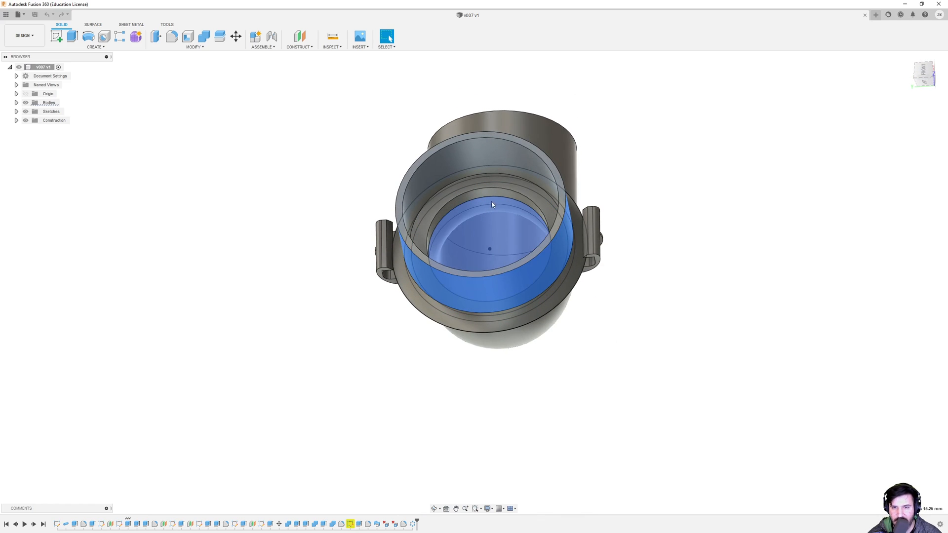
middle_click_drag(482, 206, 516, 354, "shift")
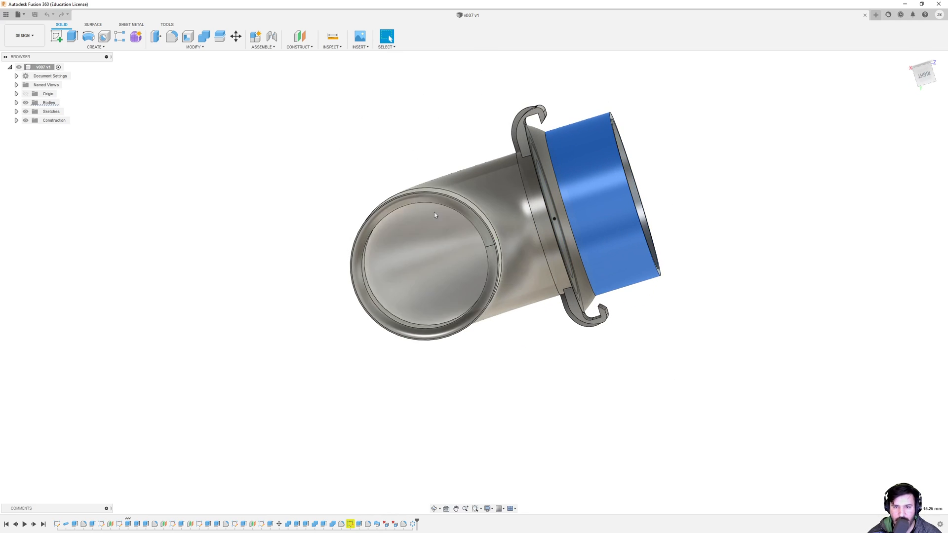
middle_click_drag(399, 280, 478, 341, "shift")
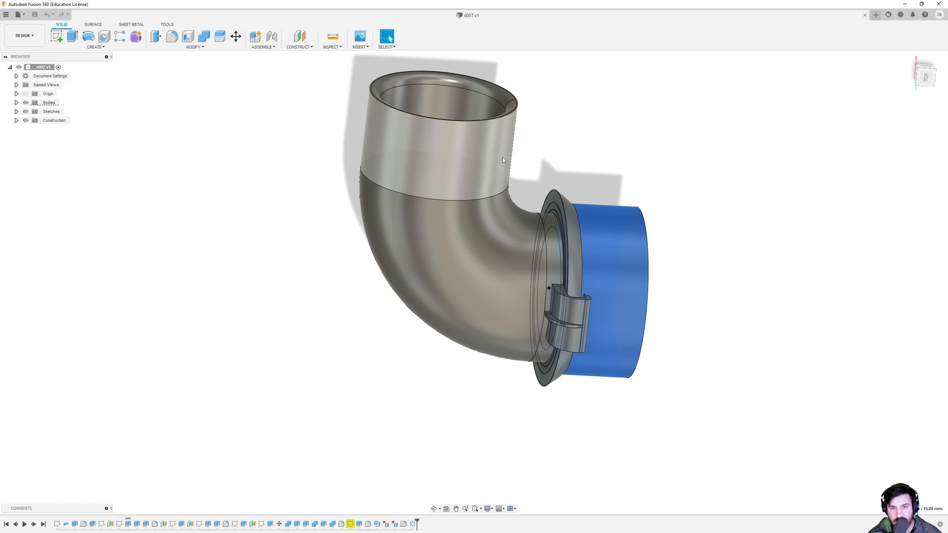
middle_click_drag(583, 294, 726, 509, "shift")
middle_click_drag(555, 322, 458, 138, "shift")
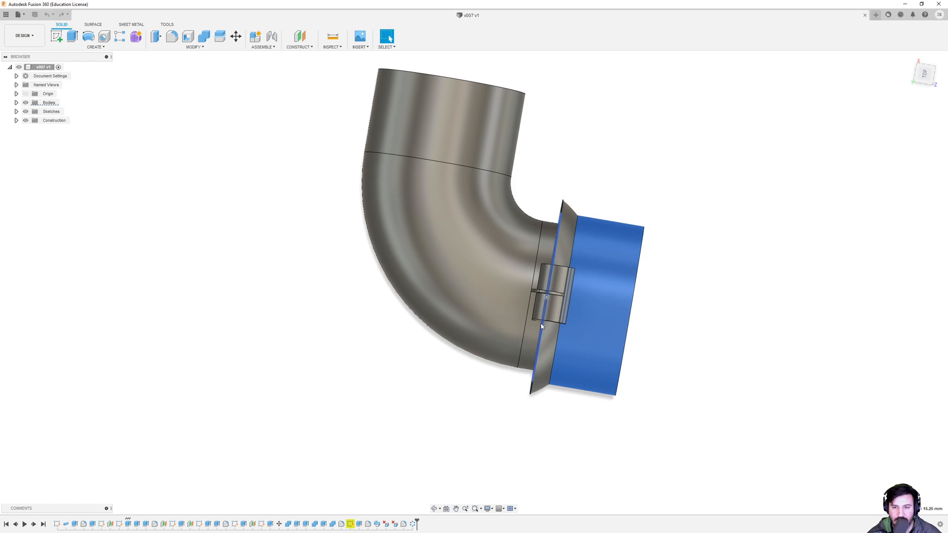
middle_click_drag(530, 334, 494, 365, "shift")
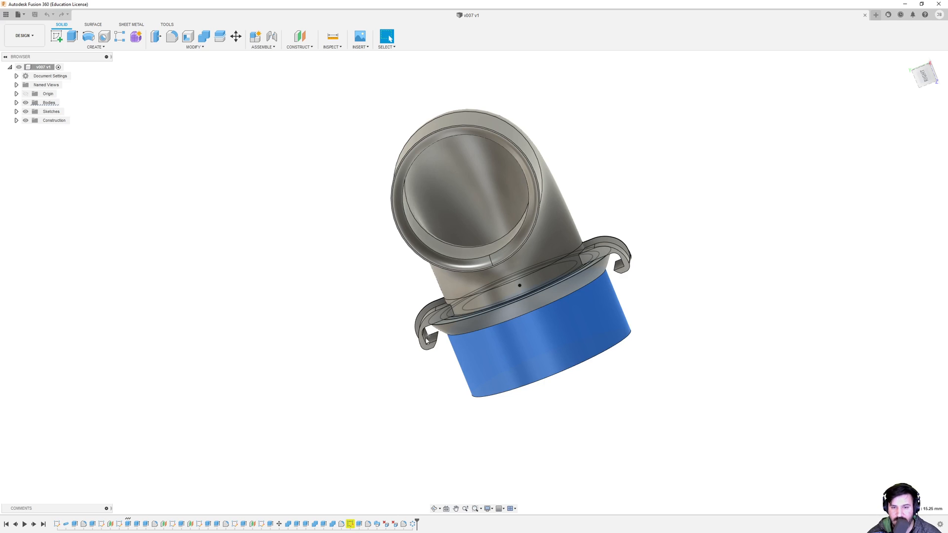
middle_click_drag(435, 347, 473, 206, "shift")
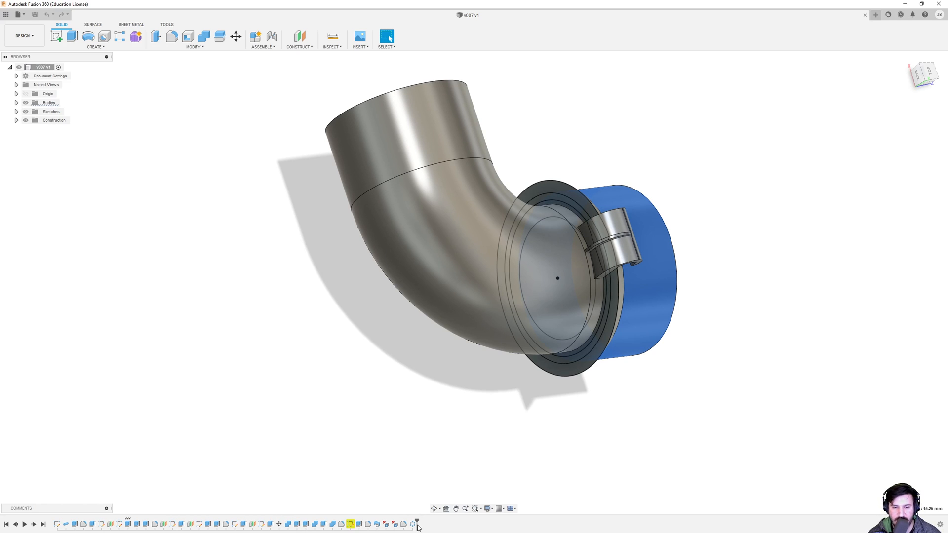
- Scrub the design history back to the first fillet and forward to the end, and select the inner face of the elbow's pipe opening
left_click_drag(417, 526, 289, 525)
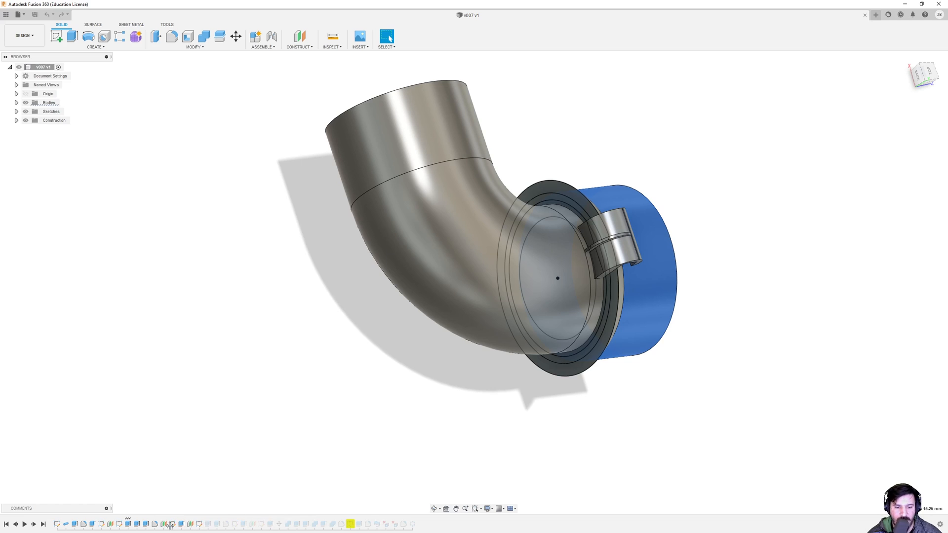
left_click_drag(174, 527, 86, 525)
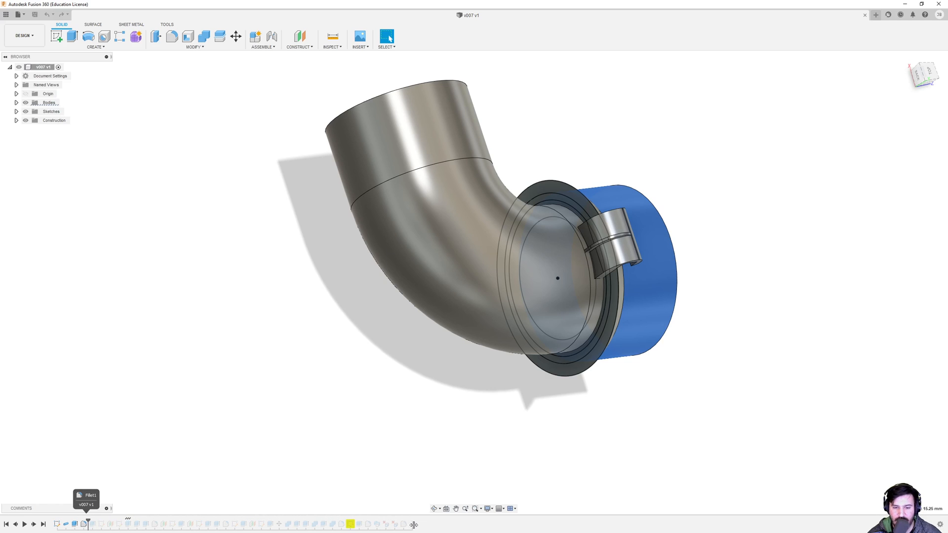
left_click_drag(91, 526, 417, 526)
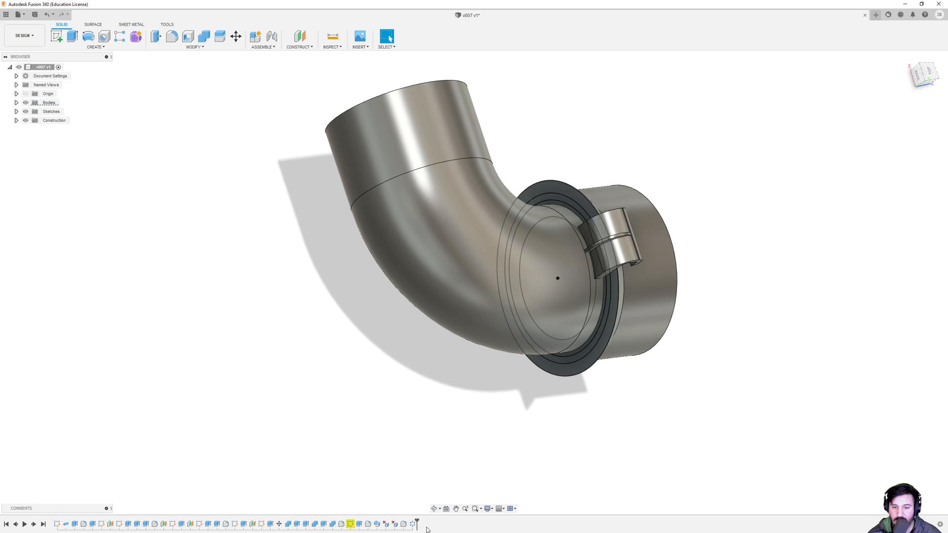
middle_click_drag(320, 246, 370, 311, "shift")
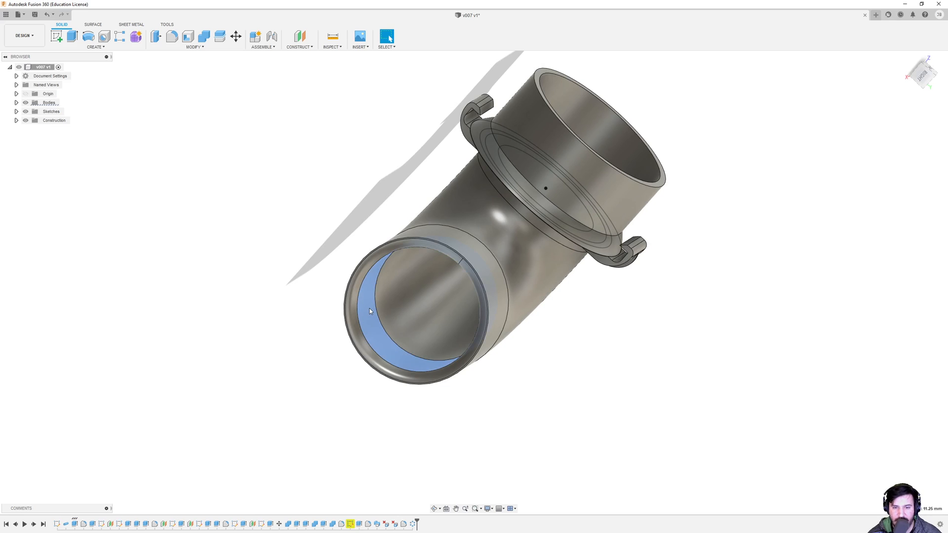
left_click(441, 362)
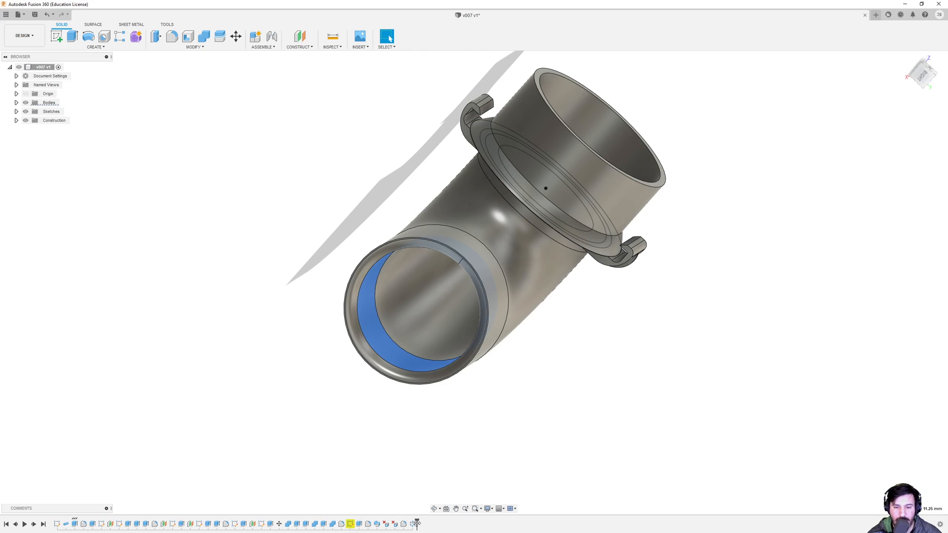
- Roll the design history back to the first path sketch and forward past the Pipe feature to view the bare elbow
left_click_drag(159, 525, 69, 526)
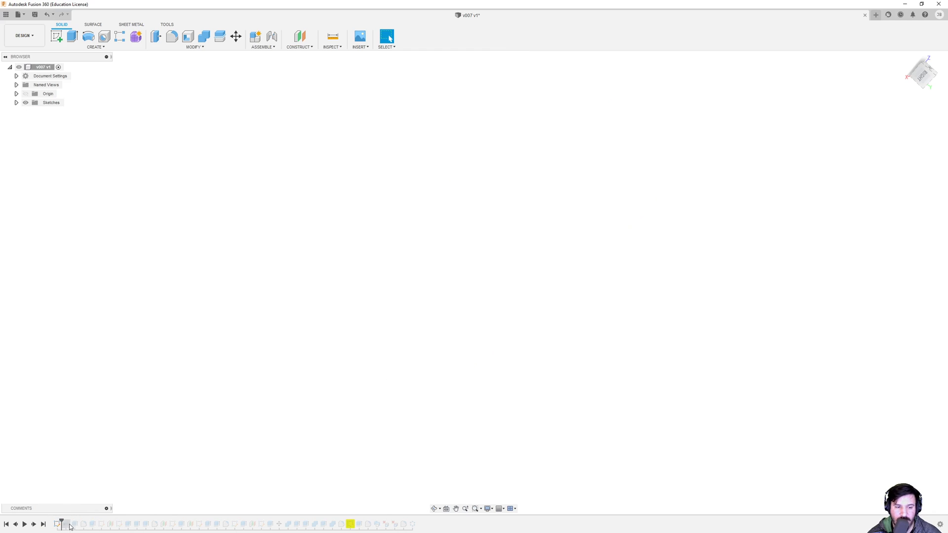
left_click(63, 526)
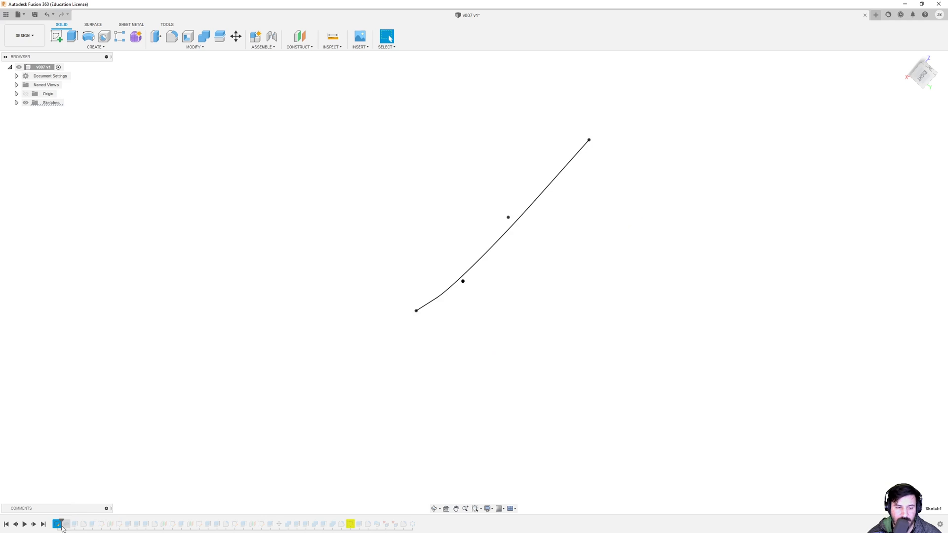
left_click_drag(61, 525, 71, 525)
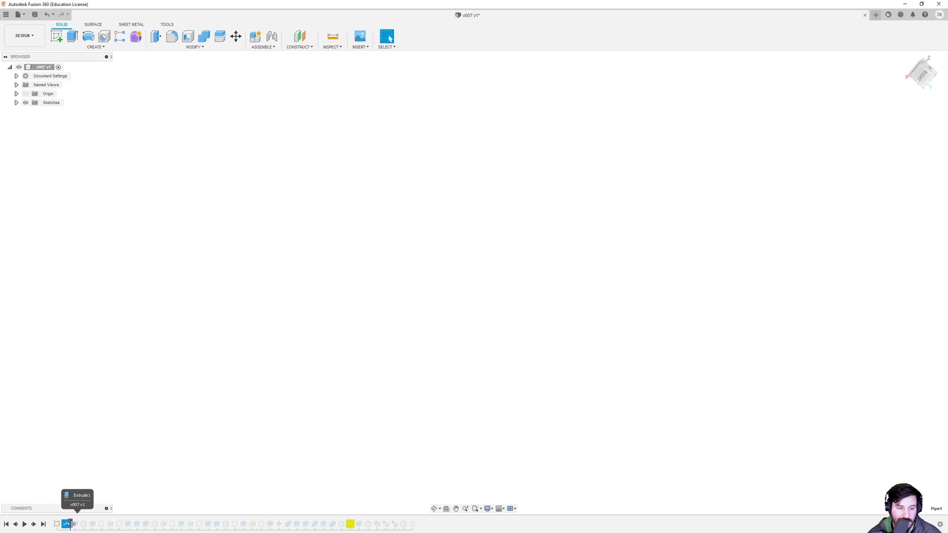
mouse_move(453, 379)
middle_mouse_down("shift")
mouse_move(461, 353)
mouse_move(462, 378)
middle_mouse_up("shift")
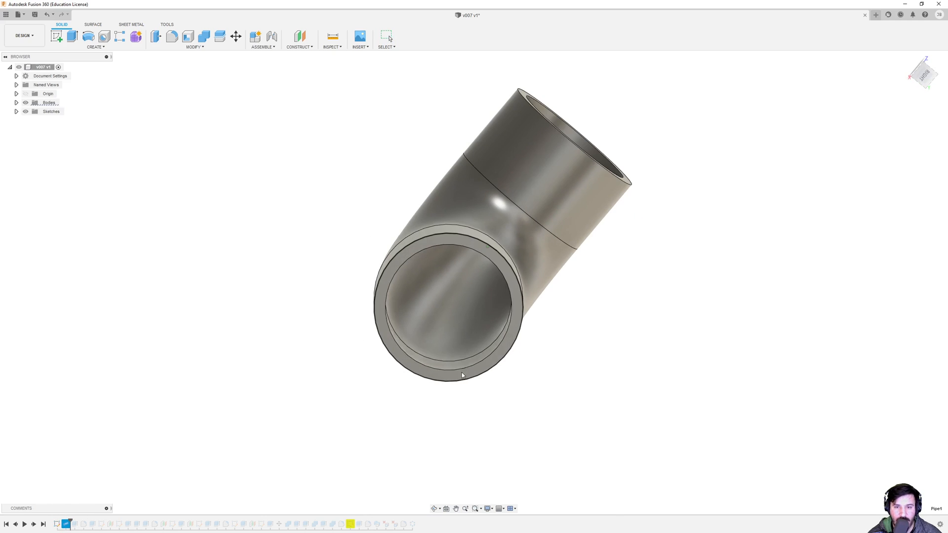
- Try a section size of about 30 mm on the elbow's Pipe feature and undo the change
right_click(68, 526)
left_click(84, 457)
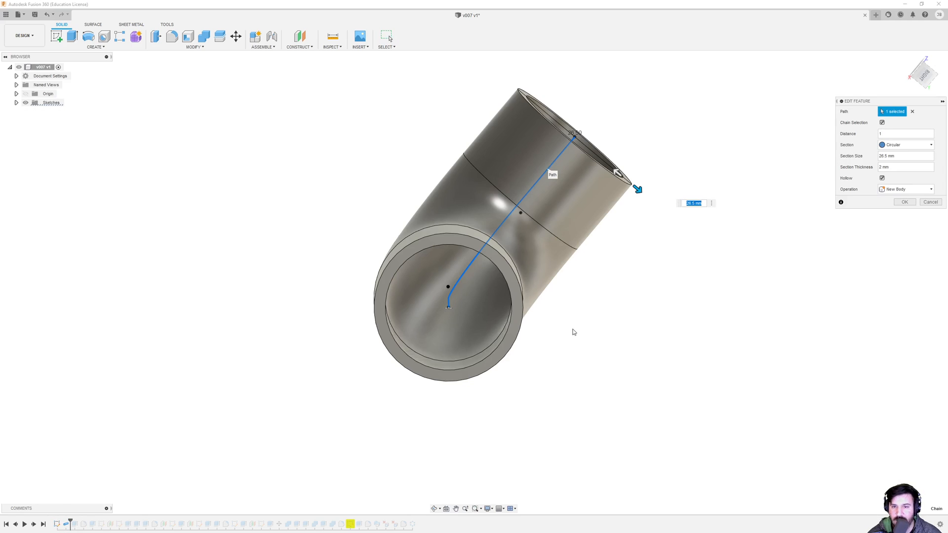
double_click(884, 155)
type("30")
key("Return")
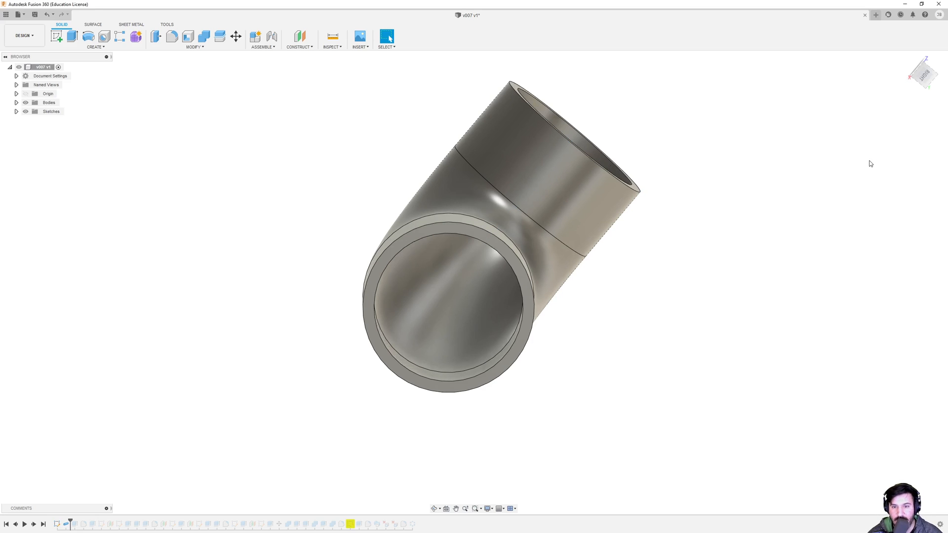
key("ctrl+z")
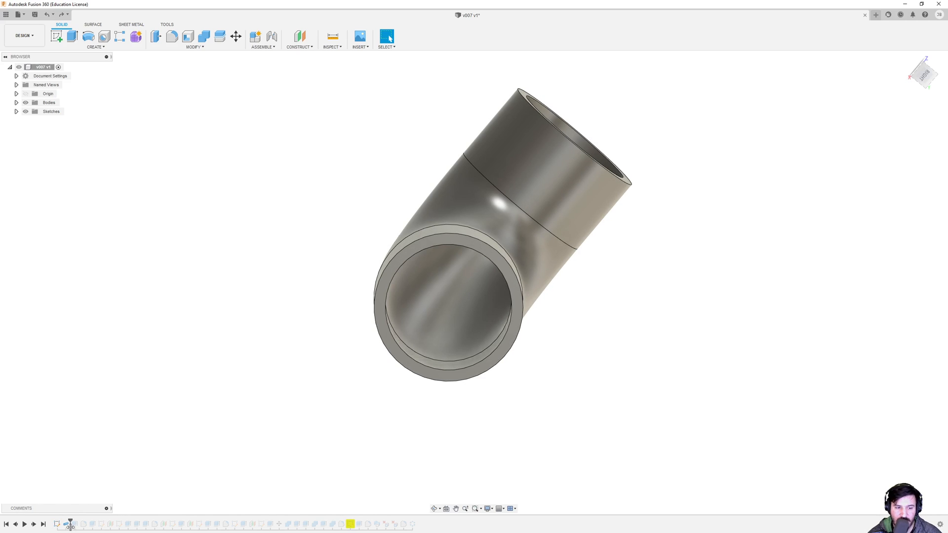
- Roll the design history forward to the end and inspect the complete elbow from the flange side
left_click_drag(72, 525, 465, 529)
middle_click_drag(584, 117, 581, 167, "shift")
middle_click_drag(493, 196, 459, 316, "shift")
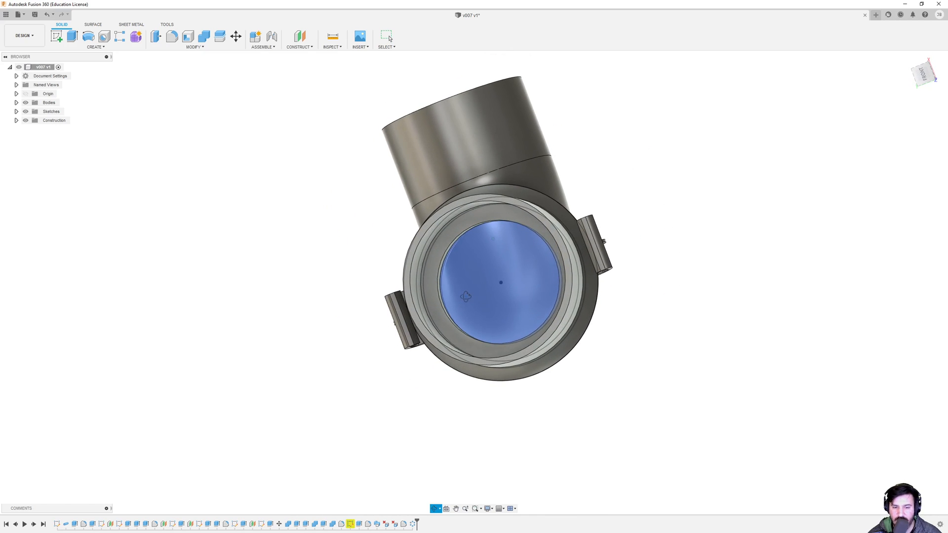
- Edit the elbow's Pipe feature with the full history active and try a section size of 300.5 mm
right_click(70, 528)
left_click(86, 466)
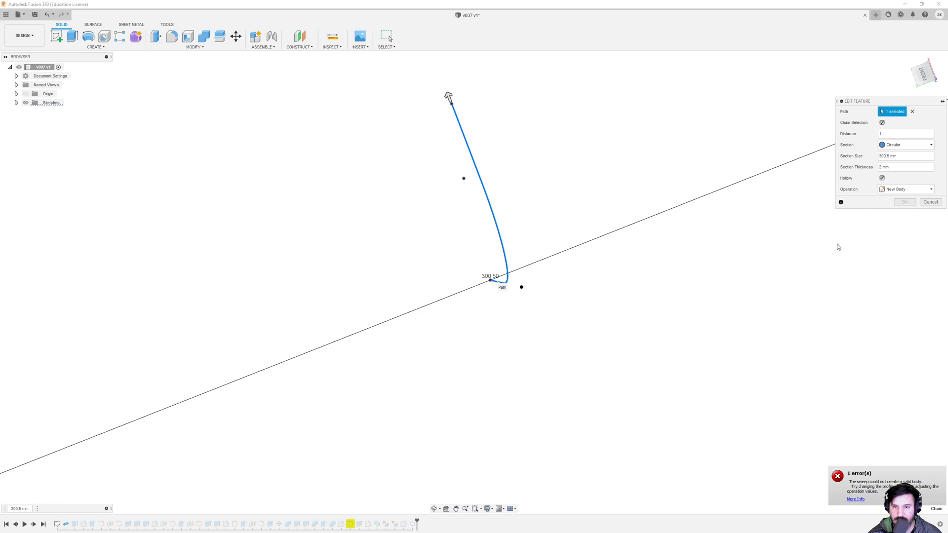
scroll(681, 267, "up", 6)
scroll(566, 234, "down", 9)
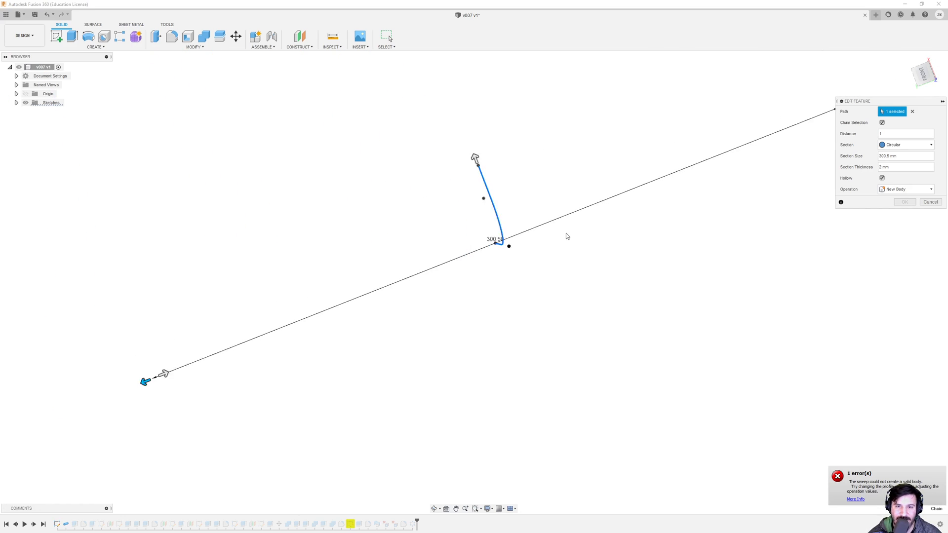
scroll(566, 234, "down", 5)
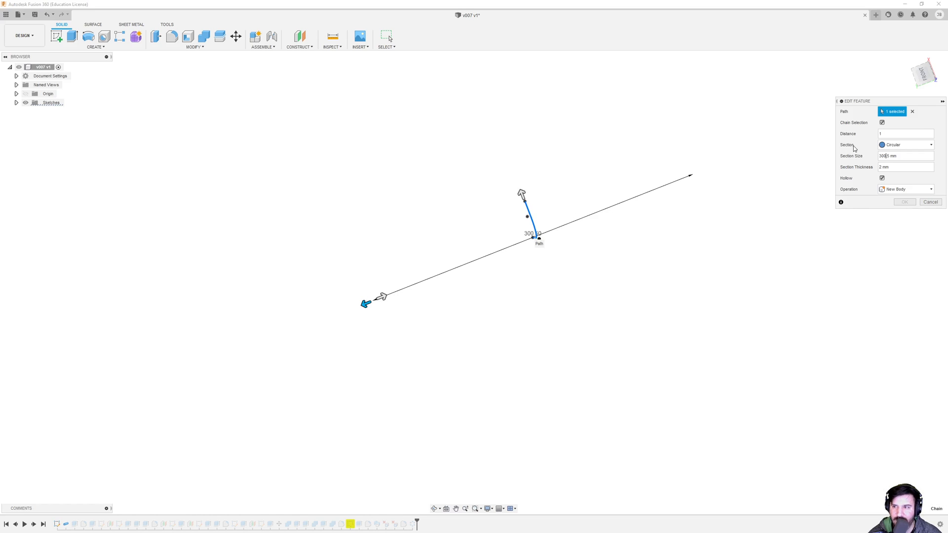
- Try section sizes of 30.5 mm and 50.5 mm on the pipe, inspect the rebuilt elbow and undo the change
key("BackSpace")
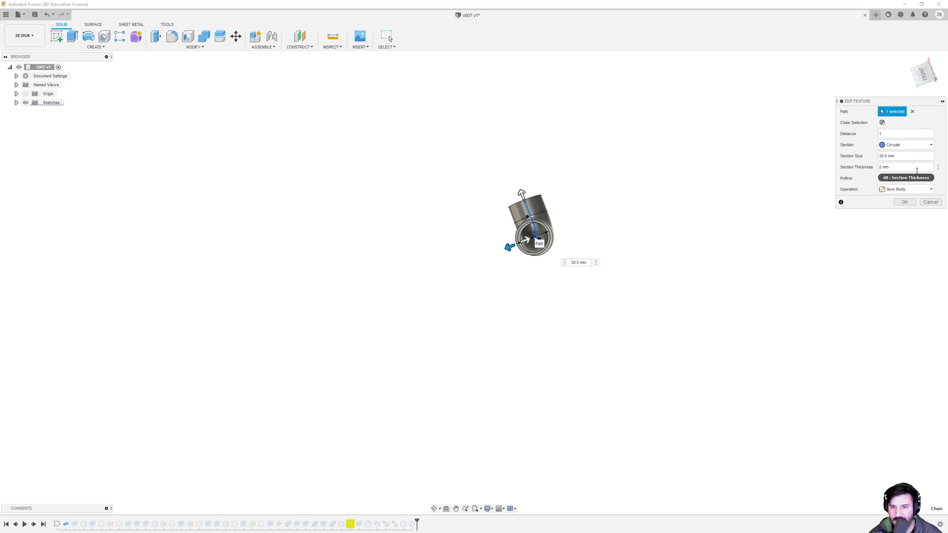
key("BackSpace")
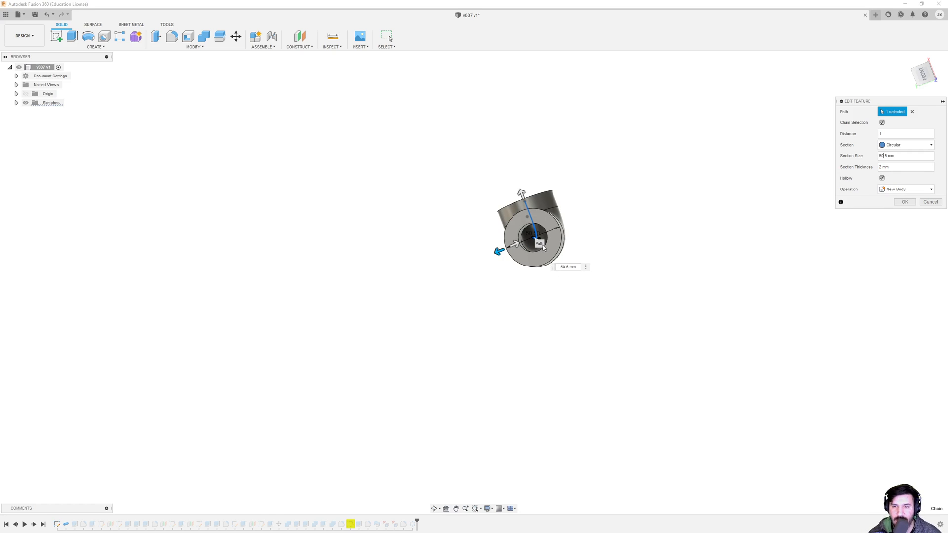
scroll(600, 246, "down", 2)
scroll(573, 246, "up", 5)
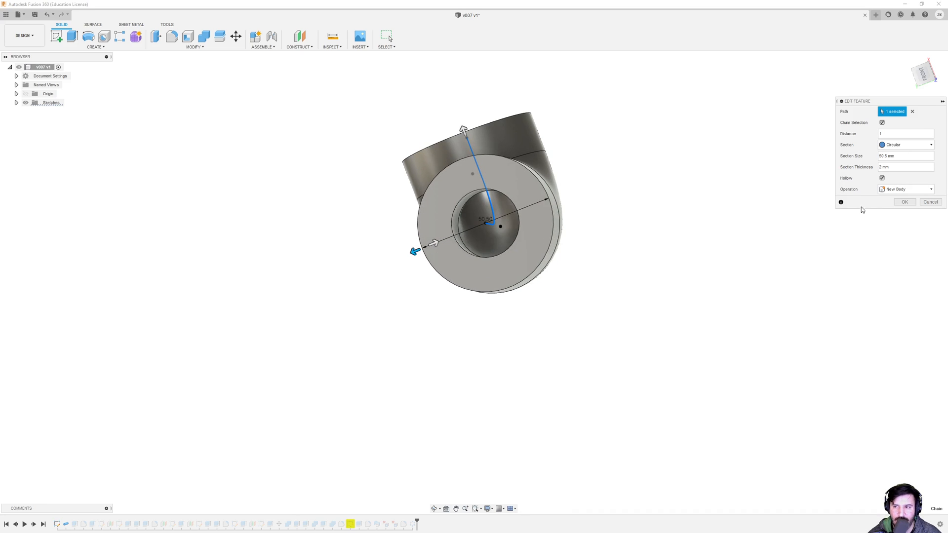
left_click(904, 202)
middle_click_drag(567, 246, 462, 178, "shift")
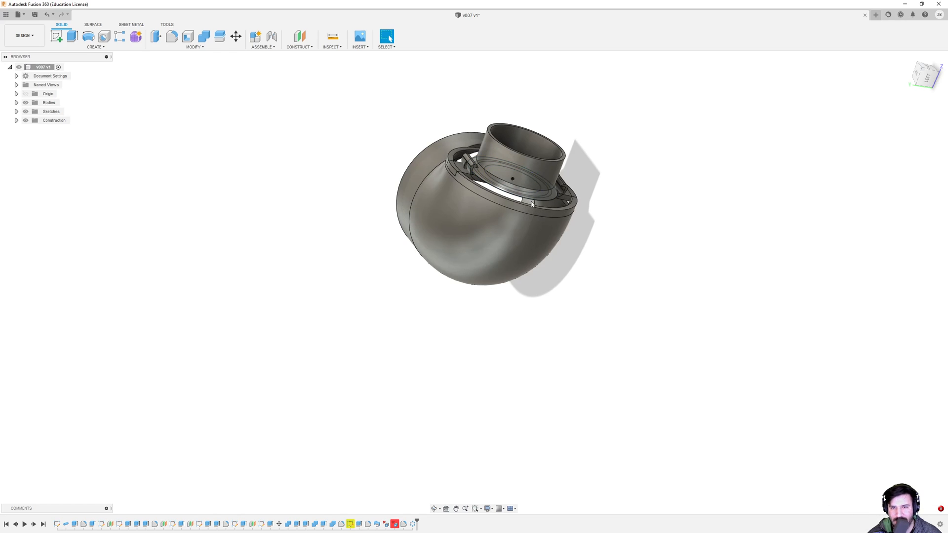
key("ctrl+z")
middle_click_drag(456, 284, 415, 279, "shift")
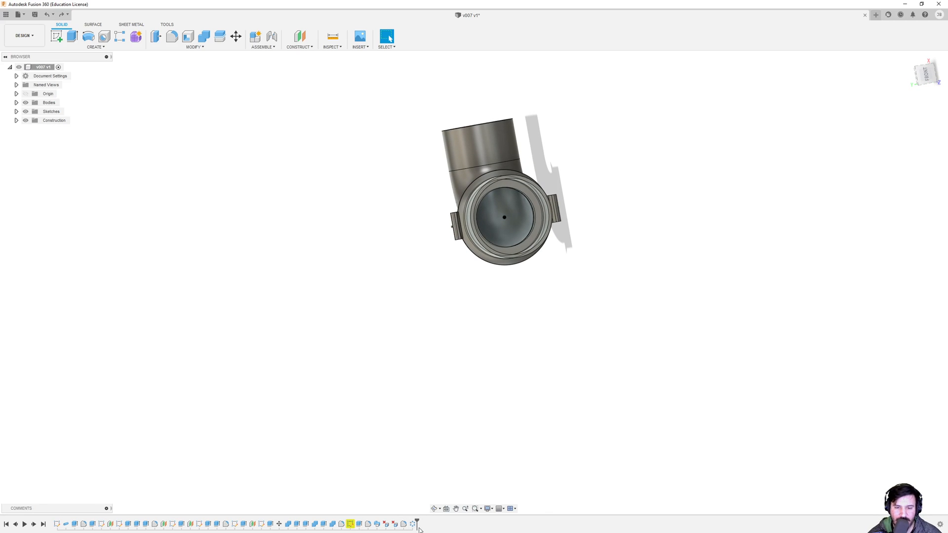
- Open the yellow-flagged sketch at the clip for editing, examine its geometry up close and finish it without changes
right_click(351, 526)
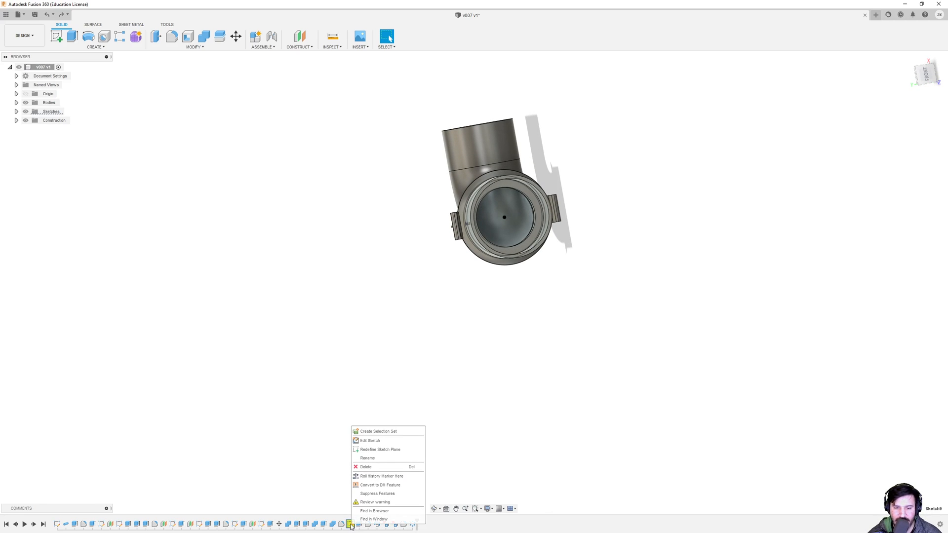
left_click(381, 442)
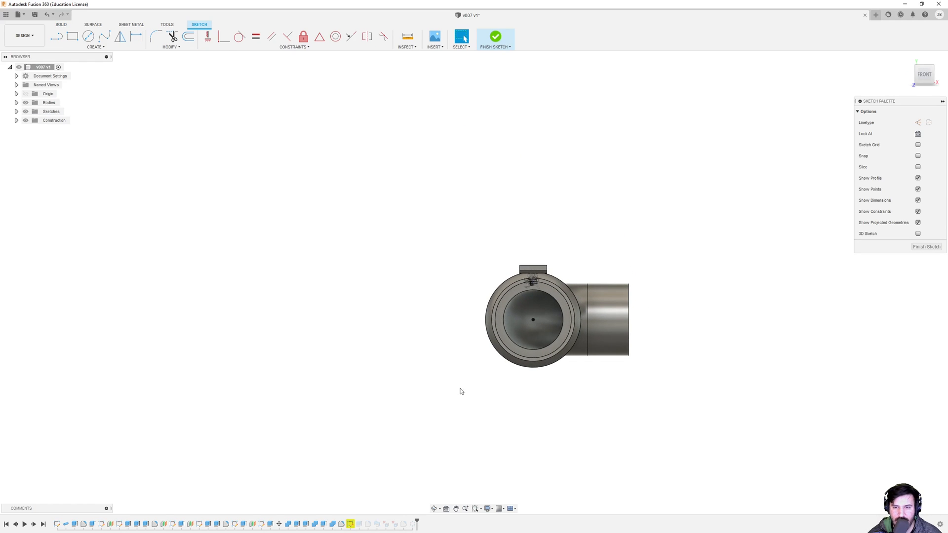
scroll(541, 310, "up", 5)
scroll(513, 242, "up", 2)
middle_click_drag(513, 227, 540, 349)
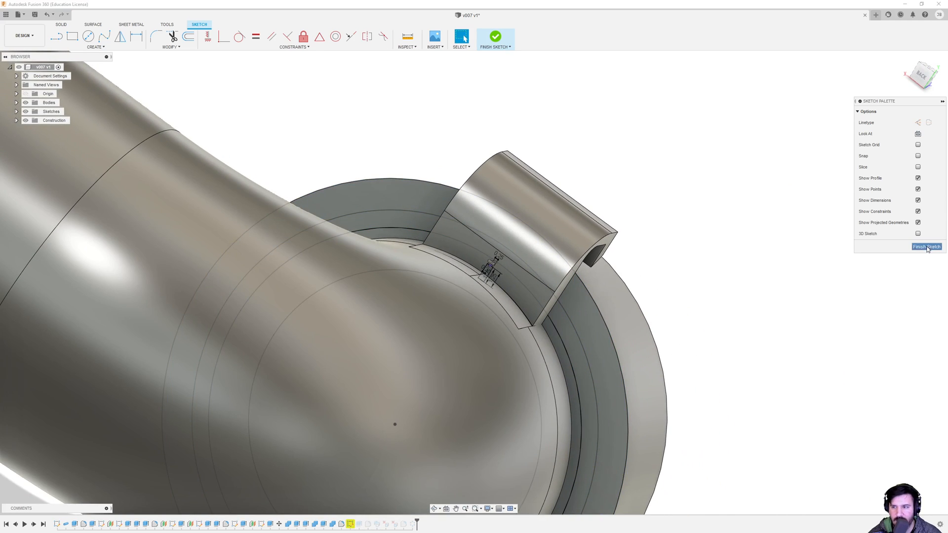
left_click(926, 246)
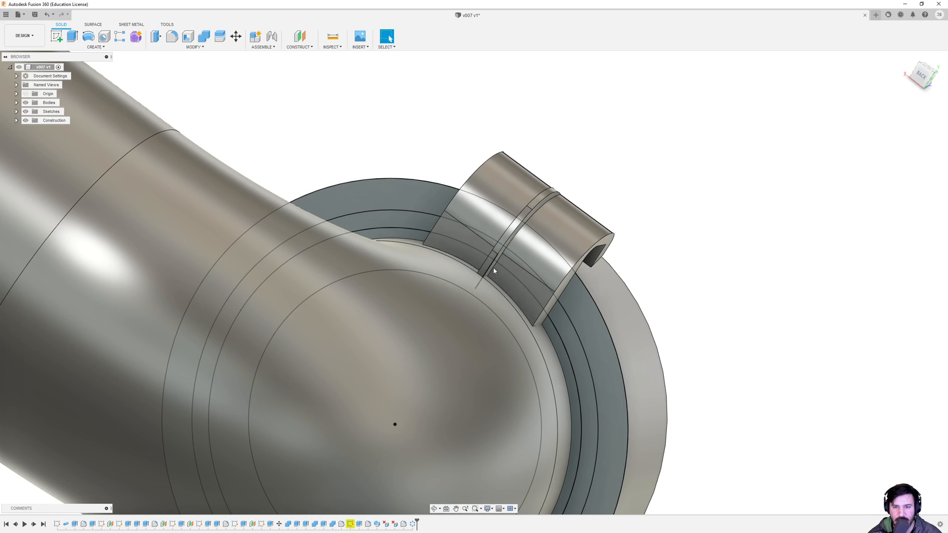
- Inspect the hook profiles of both clips and the flange between them from the right side
middle_click_drag(494, 271, 583, 271, "shift")
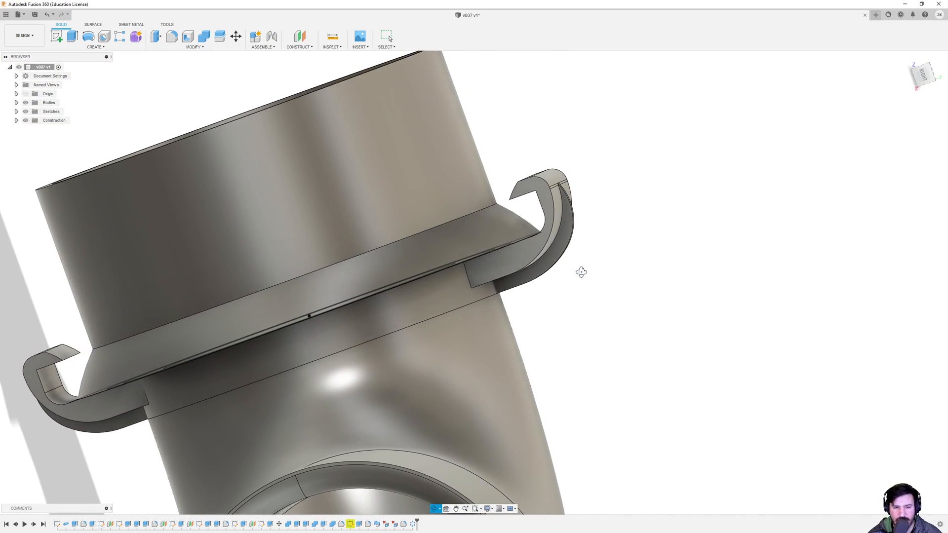
middle_click_drag(218, 275, 369, 239)
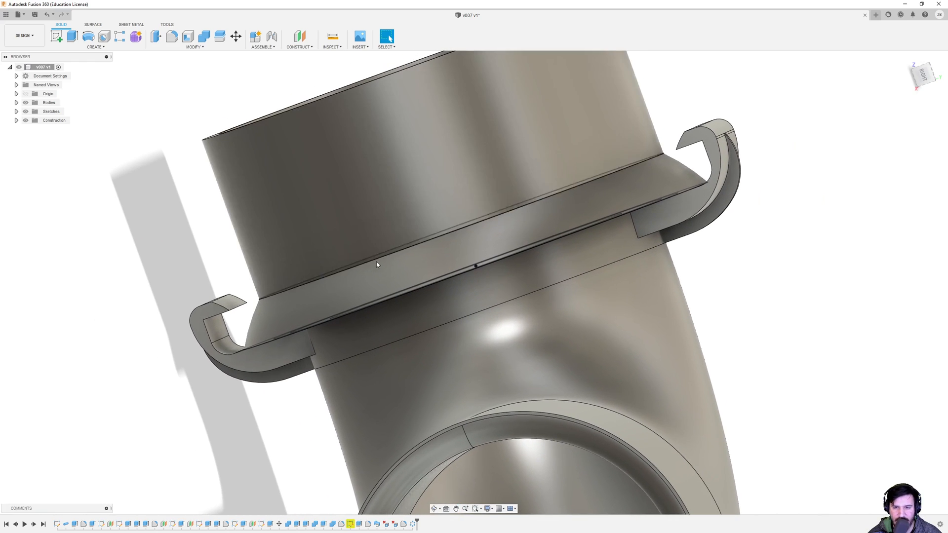
scroll(376, 263, "up", 2)
scroll(377, 264, "down", 5)
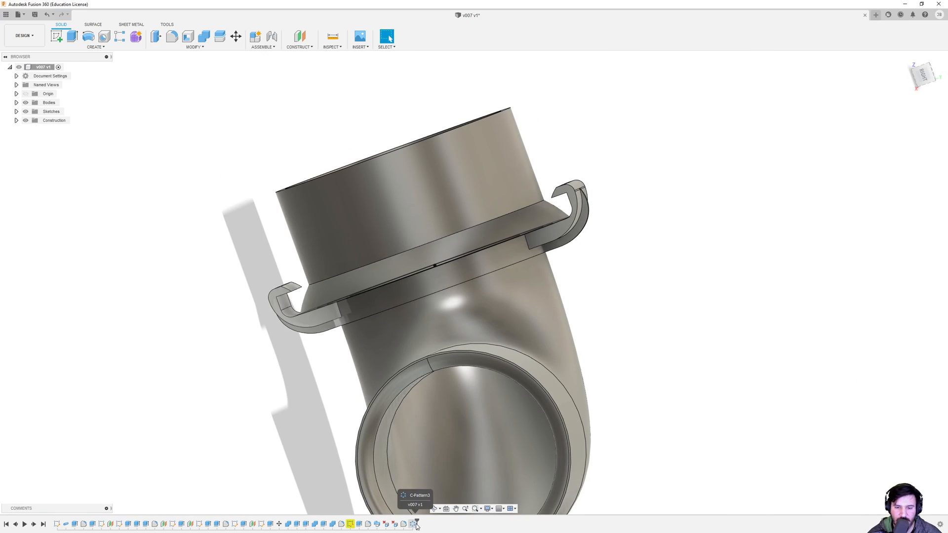
- Roll the history back to the first sketch, open it to examine the pipe path's dimensions and bend radius, and finish the sketch
left_click_drag(416, 523, 53, 524)
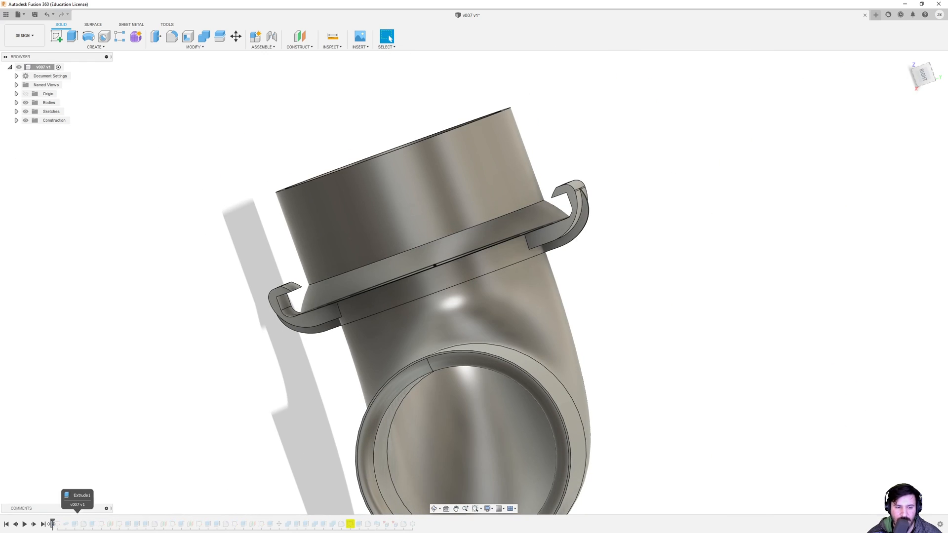
left_click(33, 525)
right_click(57, 524)
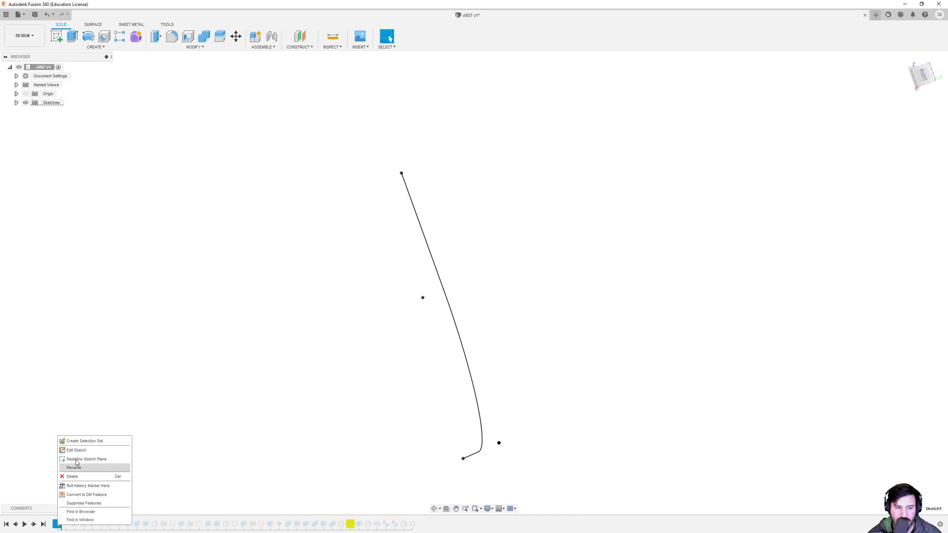
left_click(81, 453)
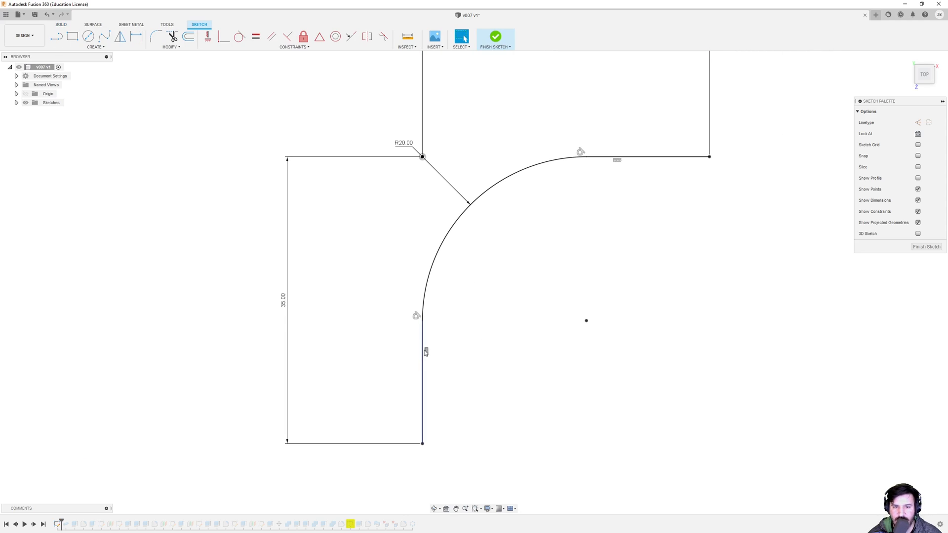
scroll(424, 351, "down", 3)
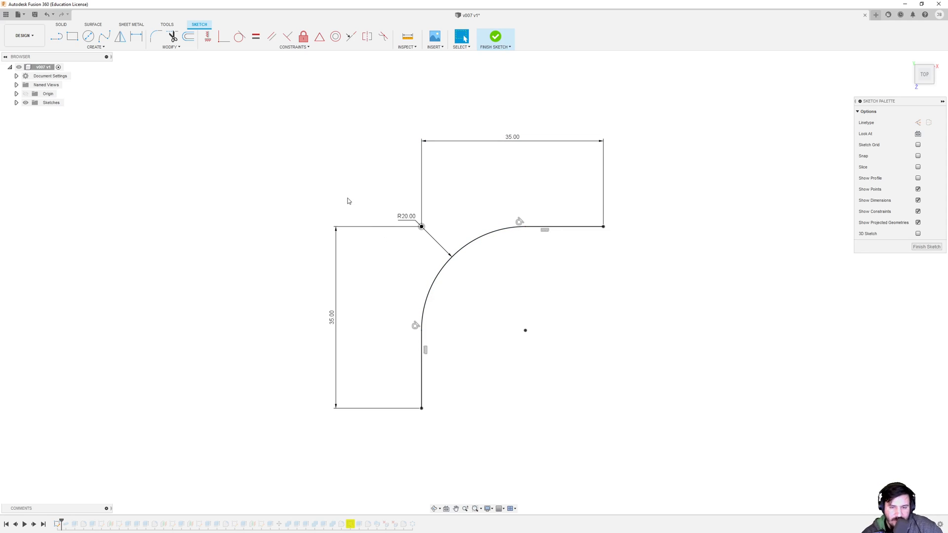
left_click(927, 248)
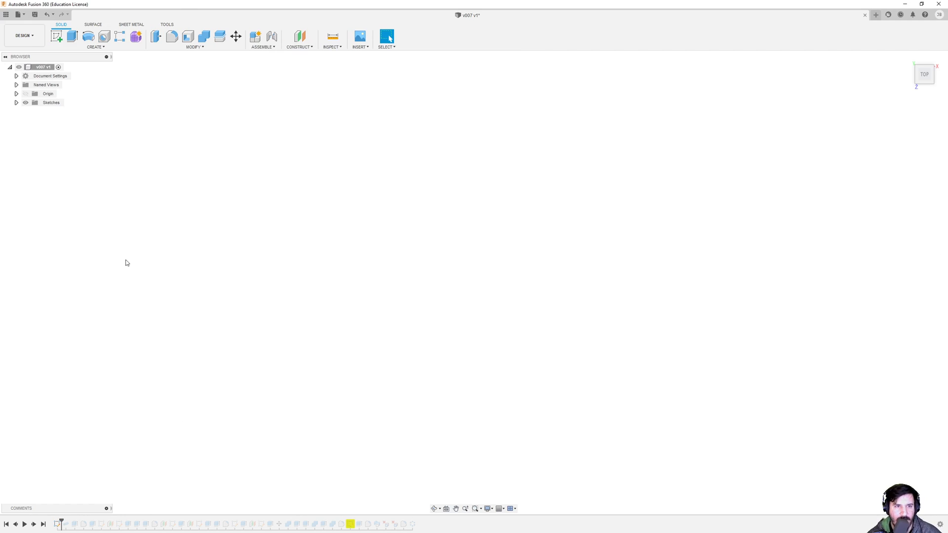
- Advance the history to the Pipe feature, open it for editing and try a 6.5 mm section size without keeping it
left_click(110, 48)
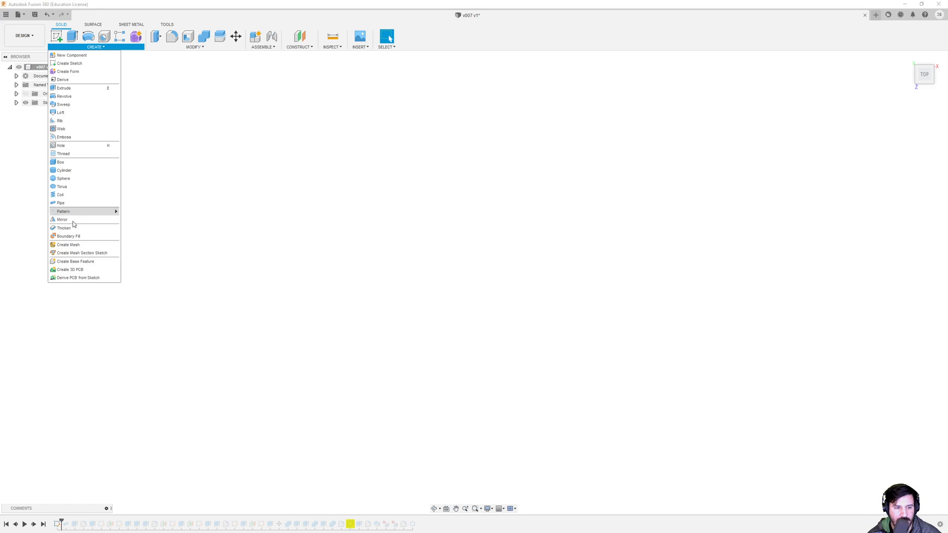
left_click(34, 526)
middle_click_drag(416, 369, 399, 326)
right_click(68, 525)
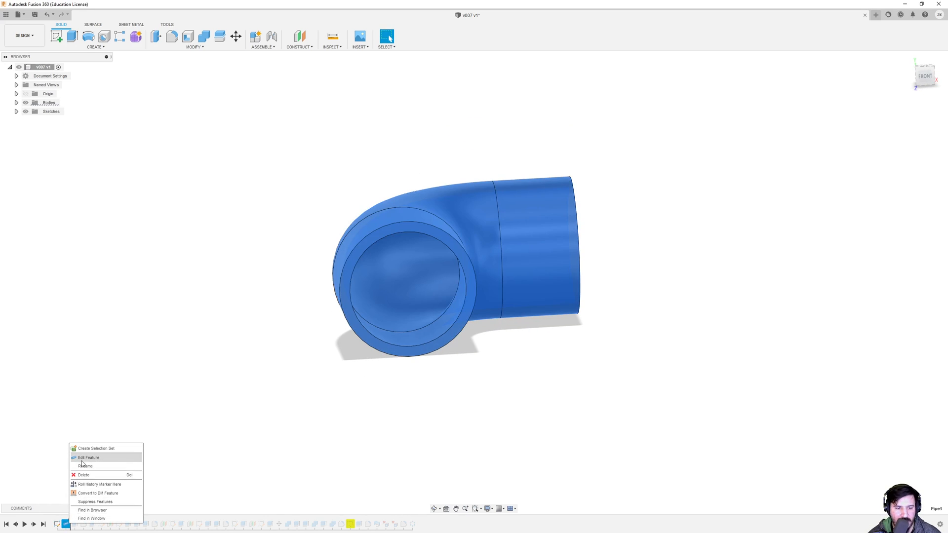
left_click(89, 457)
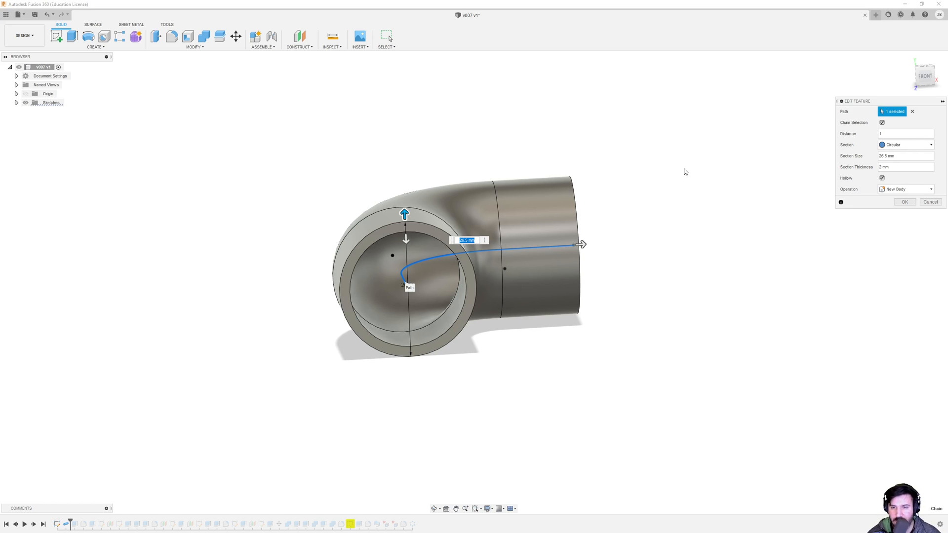
middle_click_drag(667, 217, 646, 220, "shift")
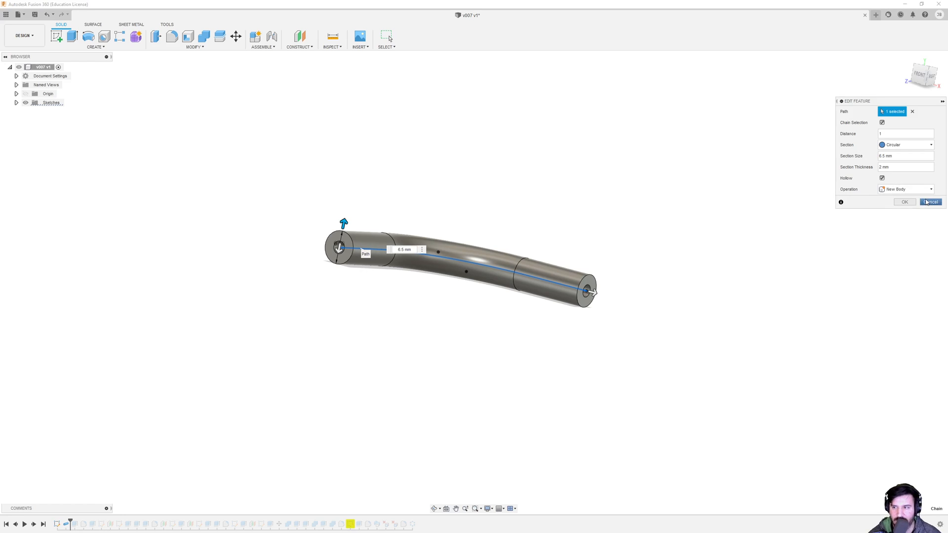
left_click(905, 202)
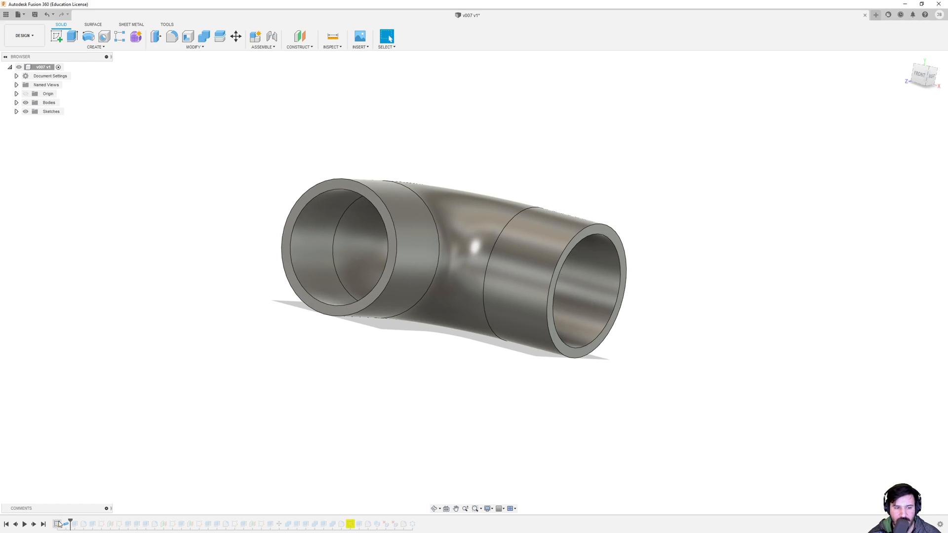
- Step the history forward through the first extrusion and the fillet, and inspect the rounded pipe end up close
left_click(34, 525)
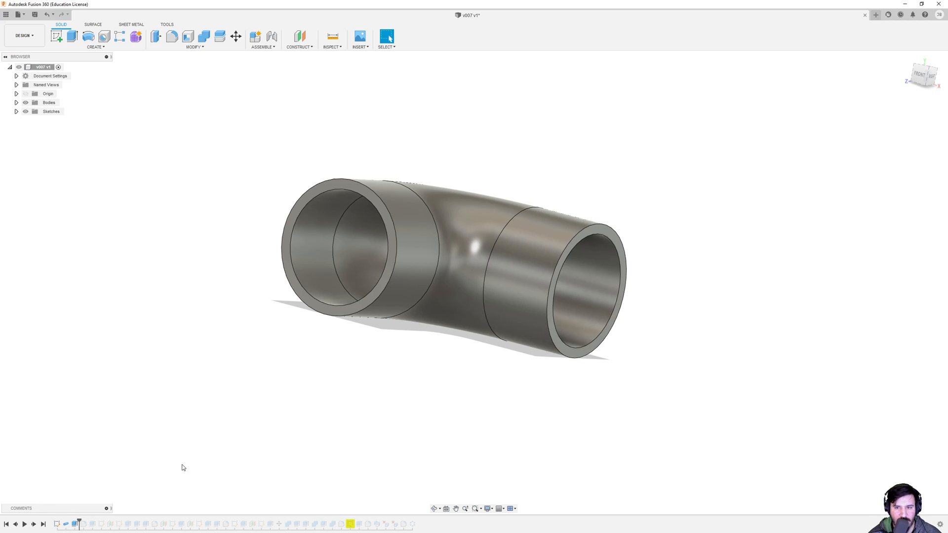
middle_click_drag(472, 346, 455, 319, "shift")
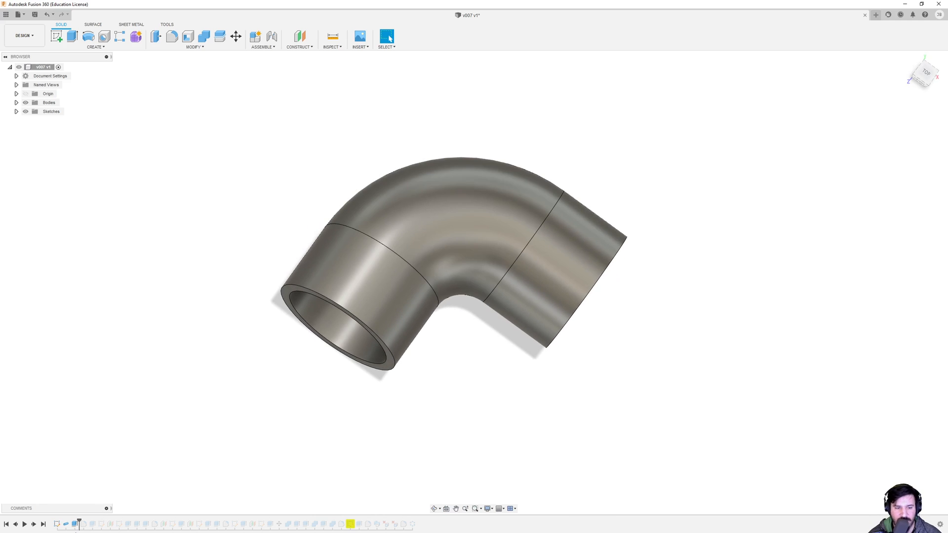
left_click(15, 524)
left_click(34, 524)
left_click(34, 525)
mouse_move(382, 448)
middle_mouse_down("shift")
mouse_move(345, 431)
mouse_move(358, 434)
middle_mouse_up("shift")
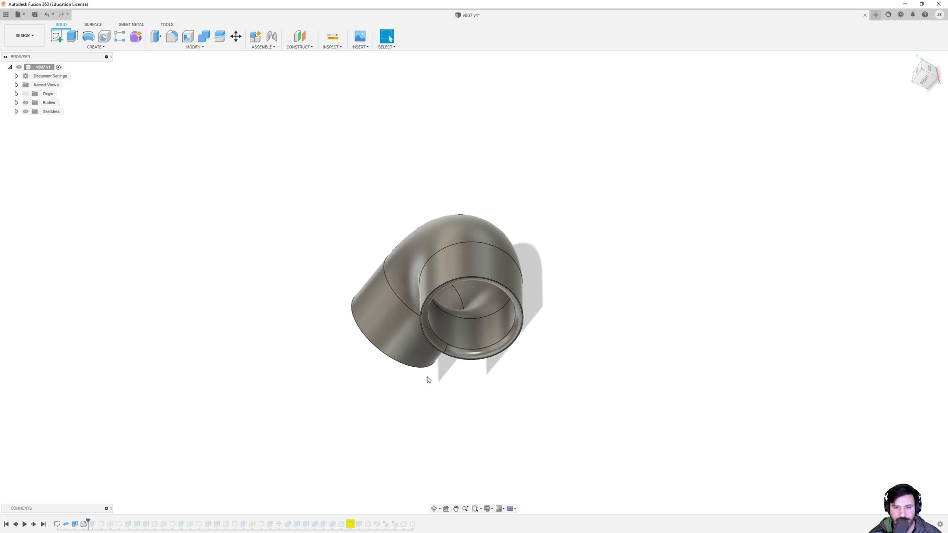
scroll(427, 379, "up", 5)
middle_click_drag(428, 380, 455, 470, "shift")
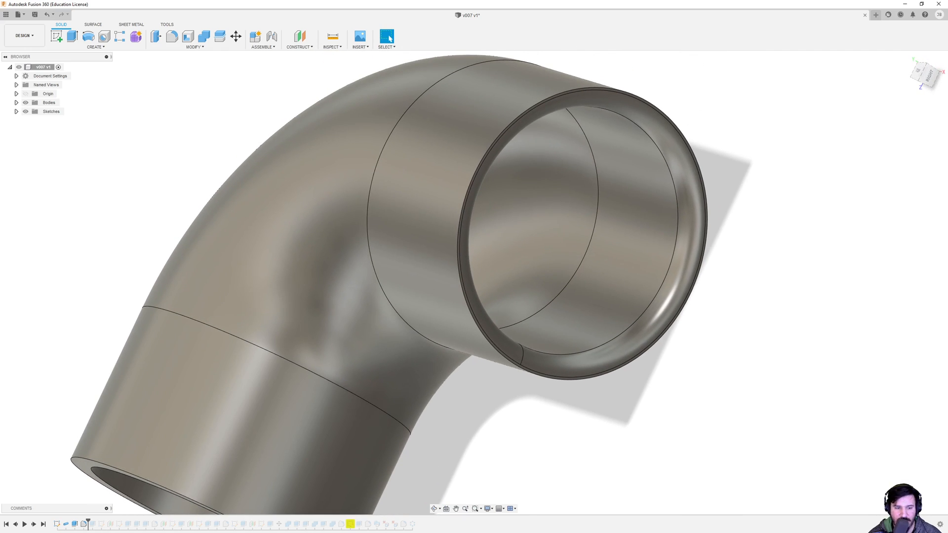
- Replay the fillet, advance to the extrusion that shortens the other pipe end, and view the elbow from above
left_click(16, 525)
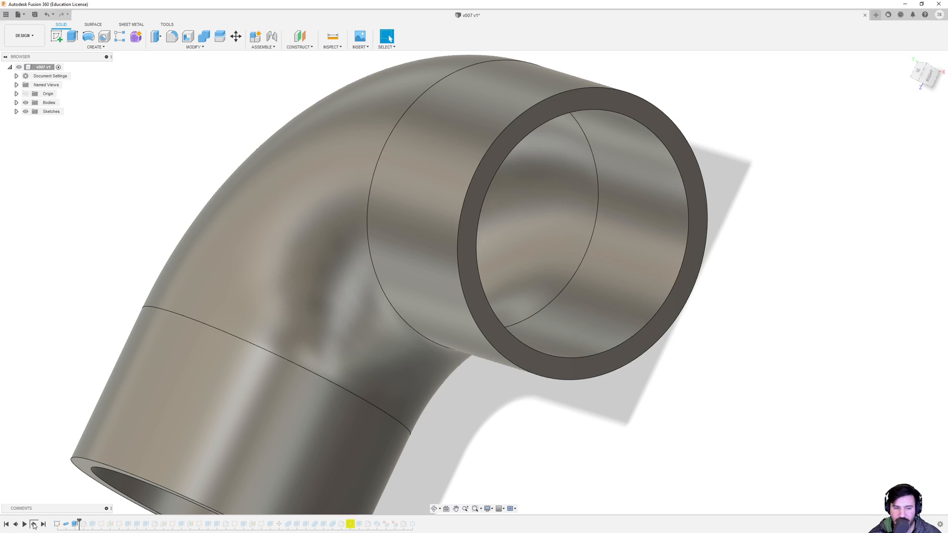
left_click(34, 525)
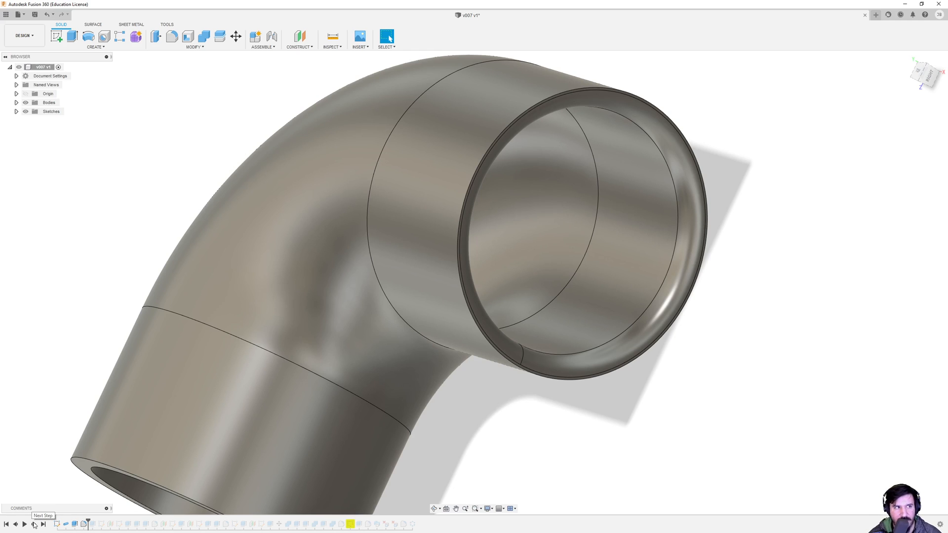
left_click(35, 525)
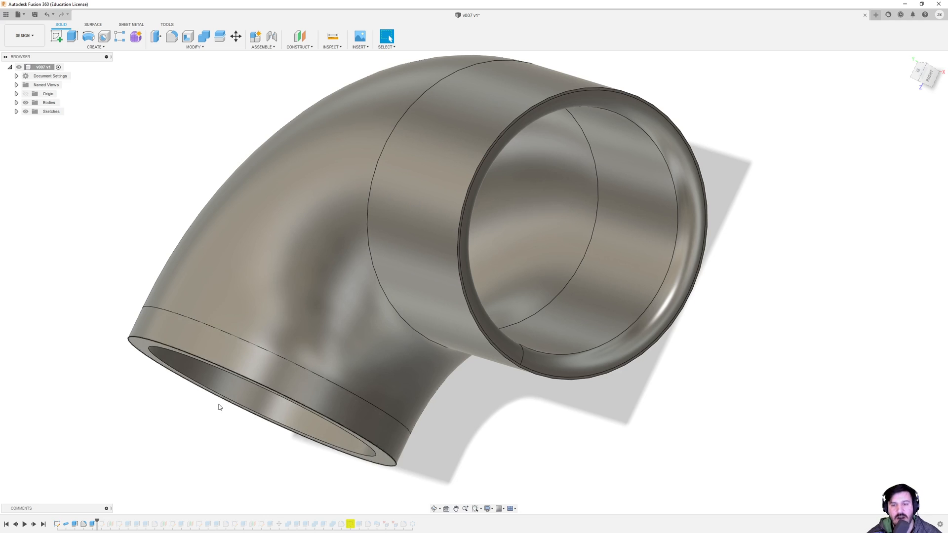
middle_click_drag(481, 364, 504, 406, "shift")
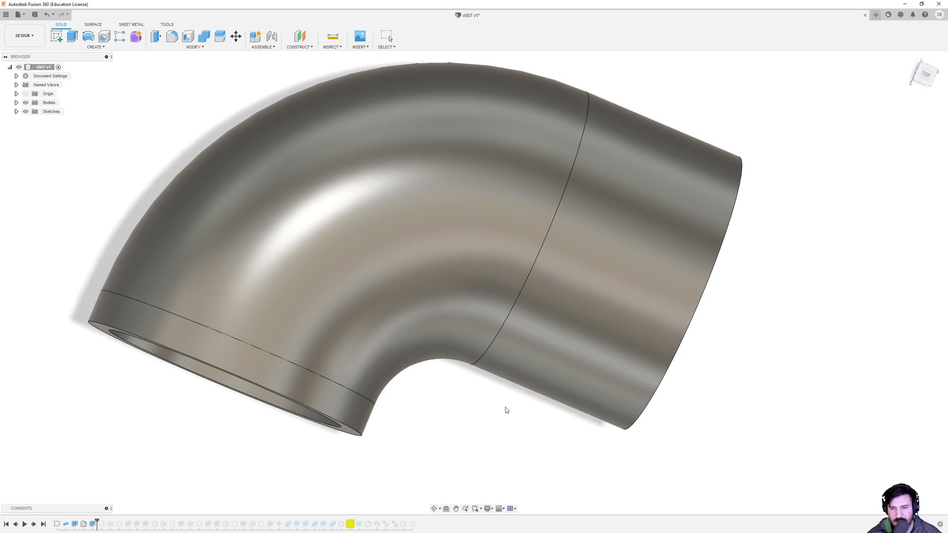
- Try extrusion distances of 20 mm and 0 mm in the first extrusion at the pipe end, and cancel the edit
right_click(75, 524)
left_click(98, 456)
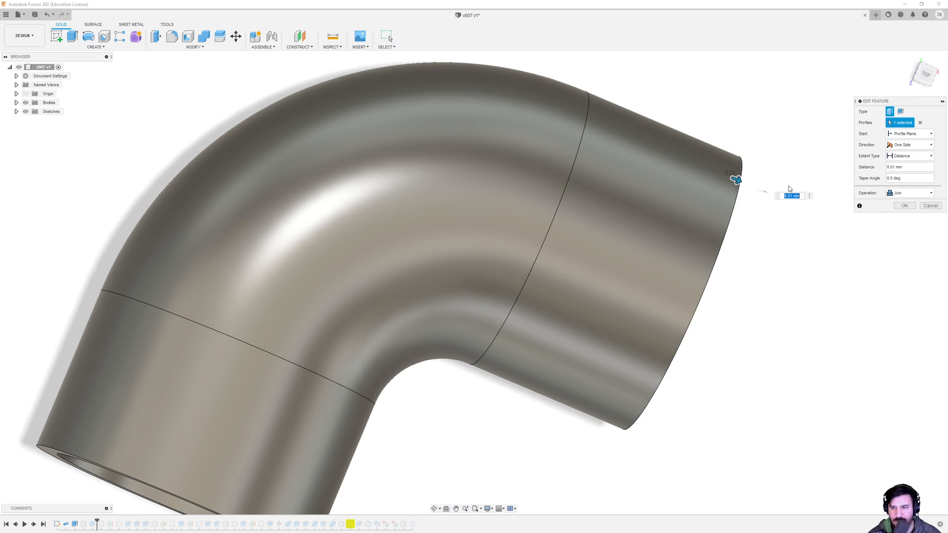
left_click_drag(945, 250, 945, 268)
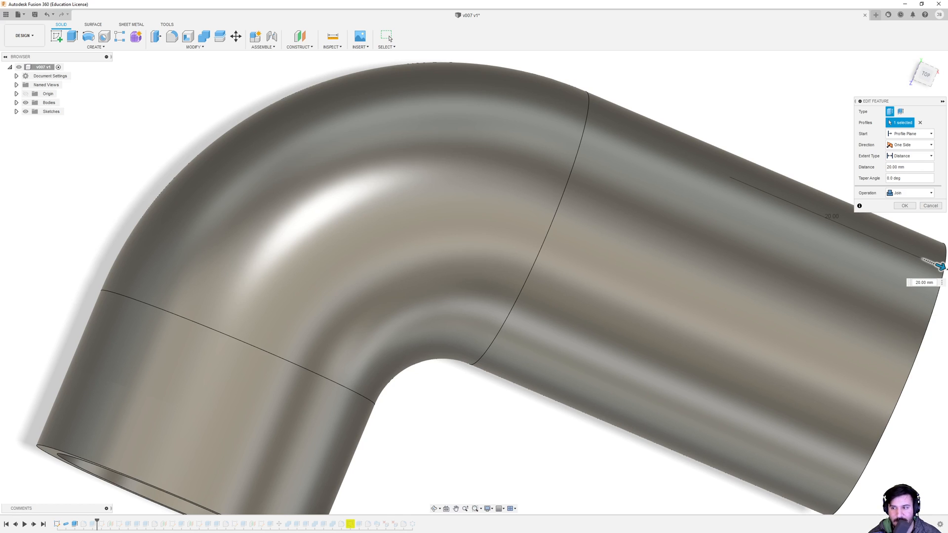
left_click_drag(940, 267, 735, 178)
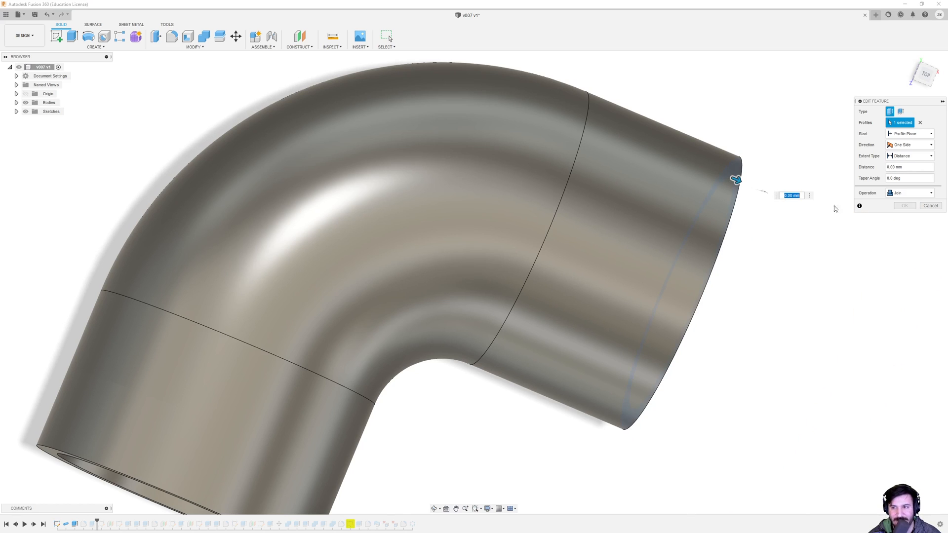
key("Escape")
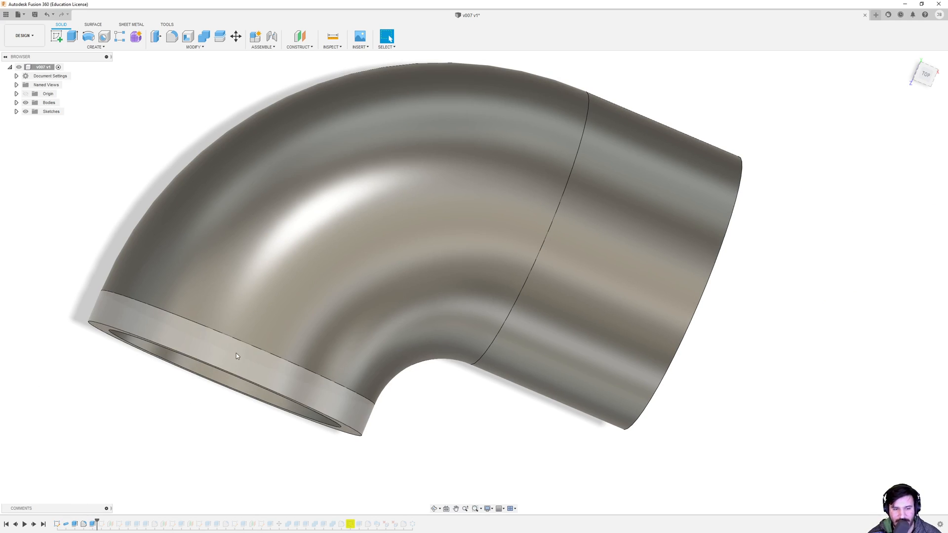
- Advance to the sketch on the shortened pipe end, open it to examine its geometry, finish it and advance past the construction plane
left_click(34, 525)
right_click(102, 524)
left_click(119, 443)
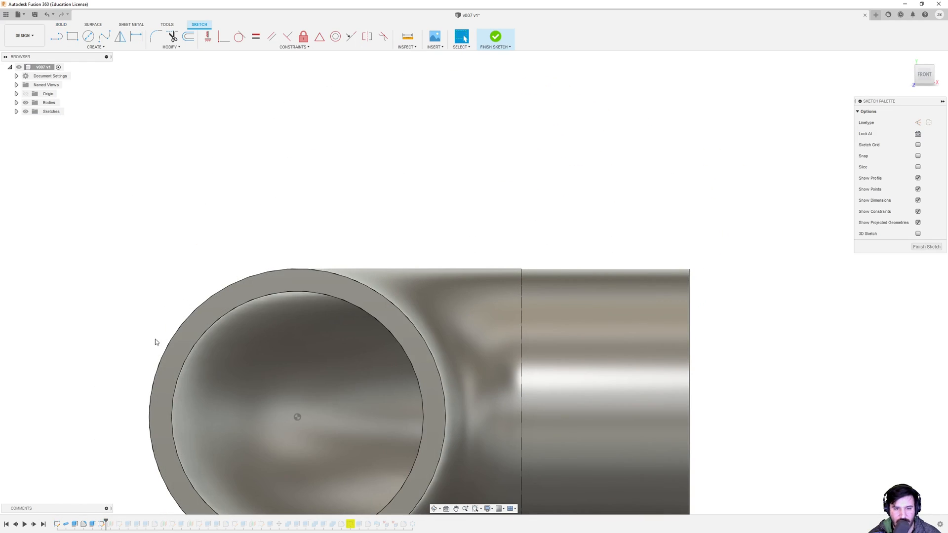
mouse_move(286, 424)
middle_mouse_down()
mouse_move(348, 368)
mouse_move(373, 298)
middle_mouse_up()
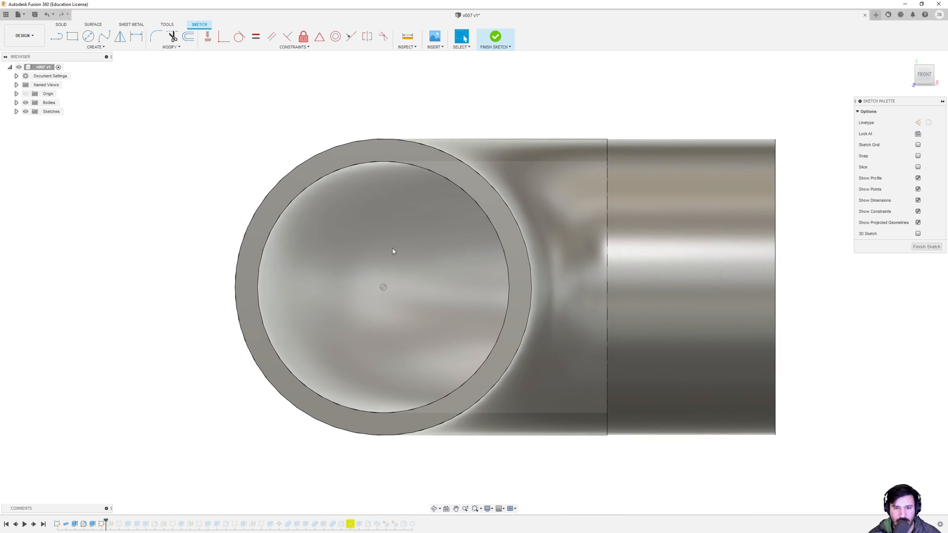
left_click(926, 247)
left_click(34, 525)
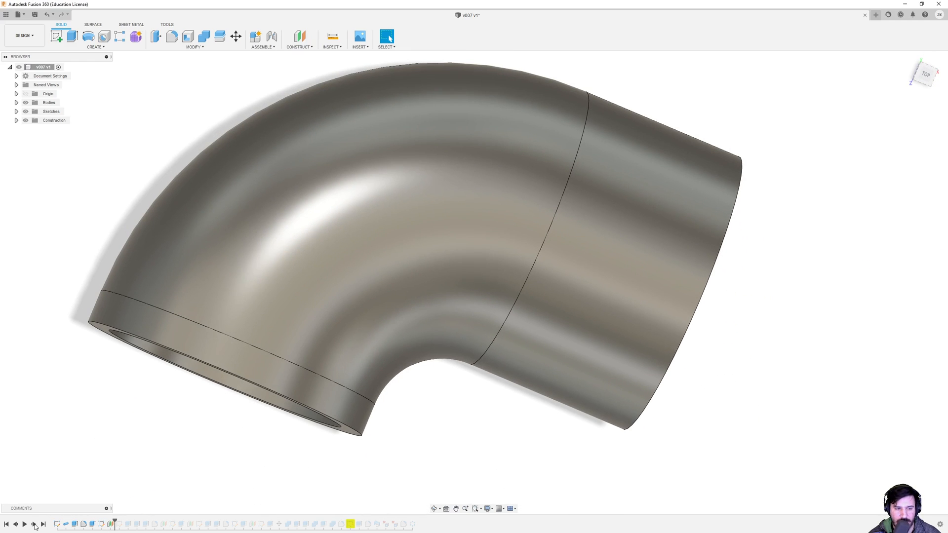
middle_click_drag(183, 415, 222, 421)
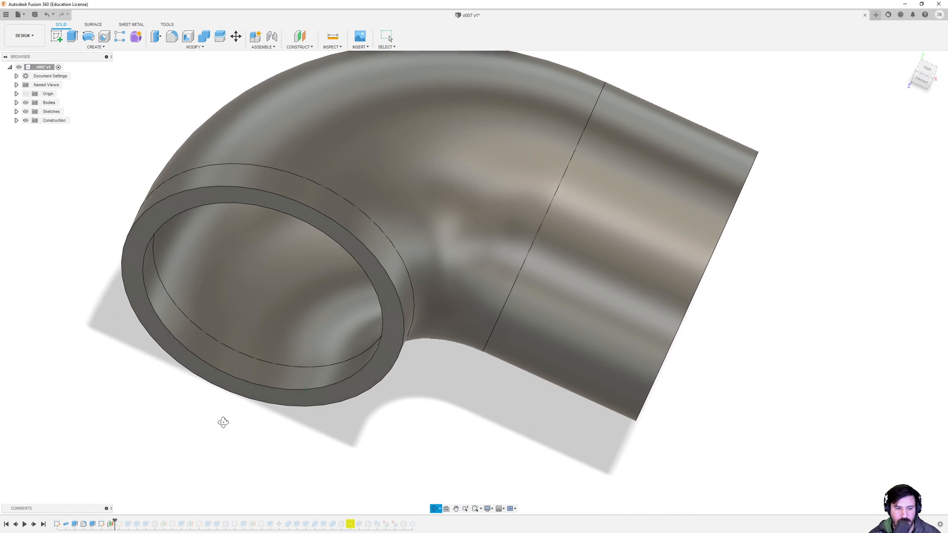
- Reopen Sketch2 to check it for geometry, finish it and delete it from the design history
left_click(101, 525)
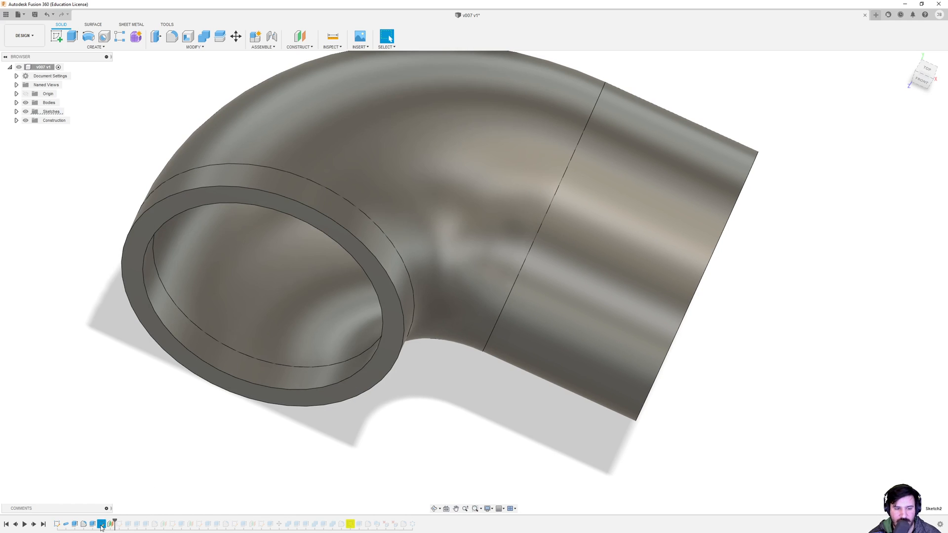
right_click(101, 527)
left_click(121, 451)
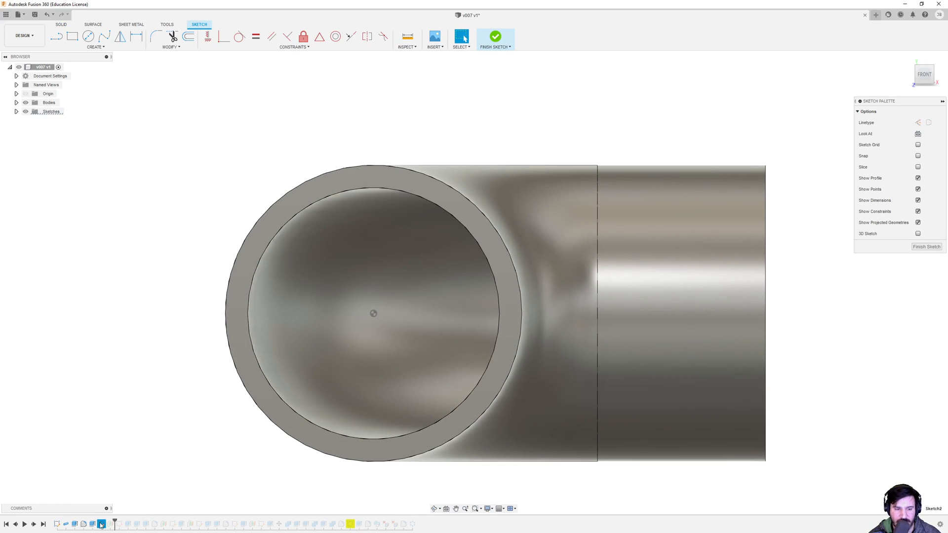
right_click(102, 525)
left_click(113, 504)
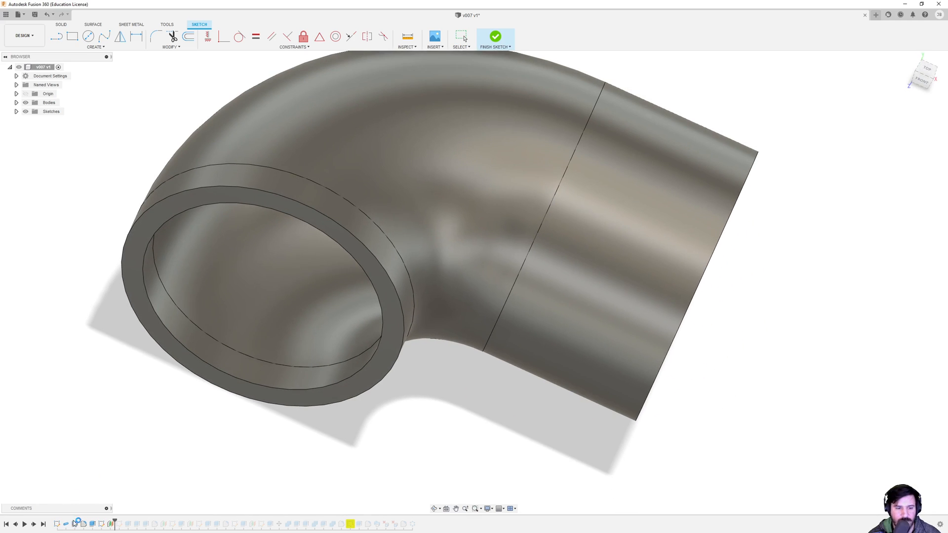
right_click(101, 525)
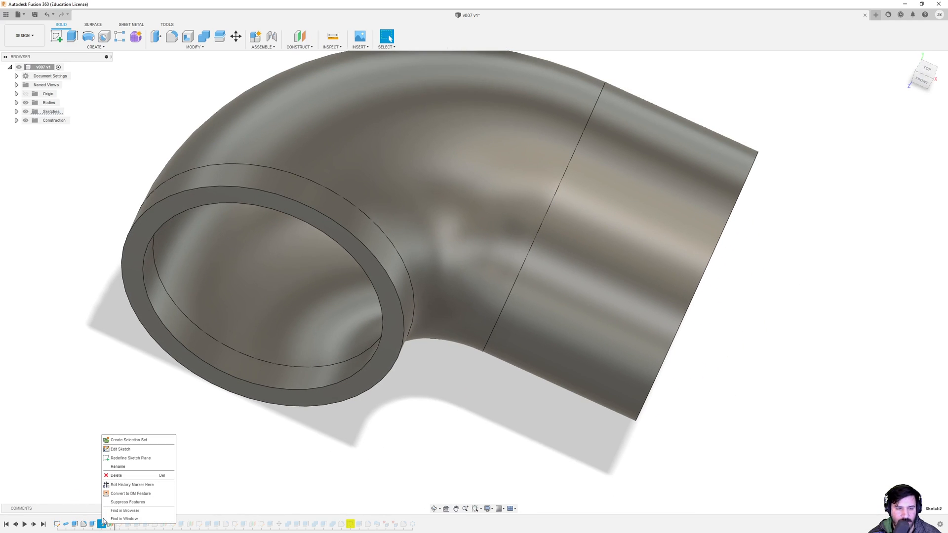
left_click(124, 476)
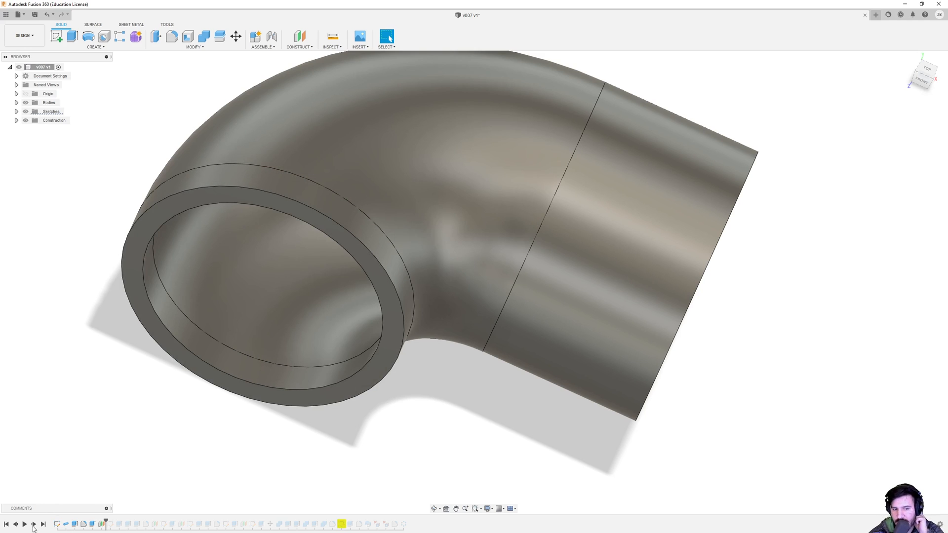
- Advance the history to the sketch of concentric circles around the shortened pipe end and examine it nearly face-on
left_click(34, 524)
middle_click_drag(355, 351, 381, 323, "shift")
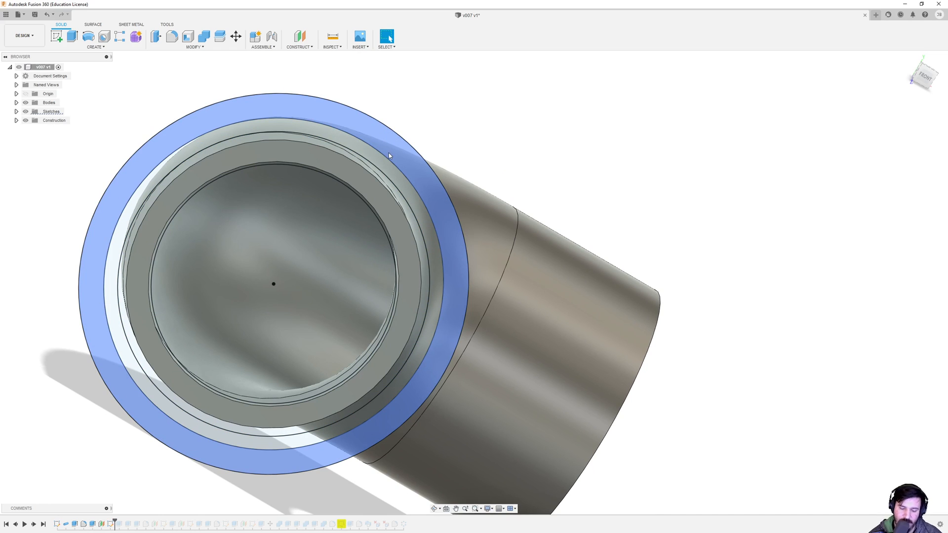
- Switch to the Twitter thread to review the model video and the final part's photo, and return to Fusion 360
key("alt+Tab")
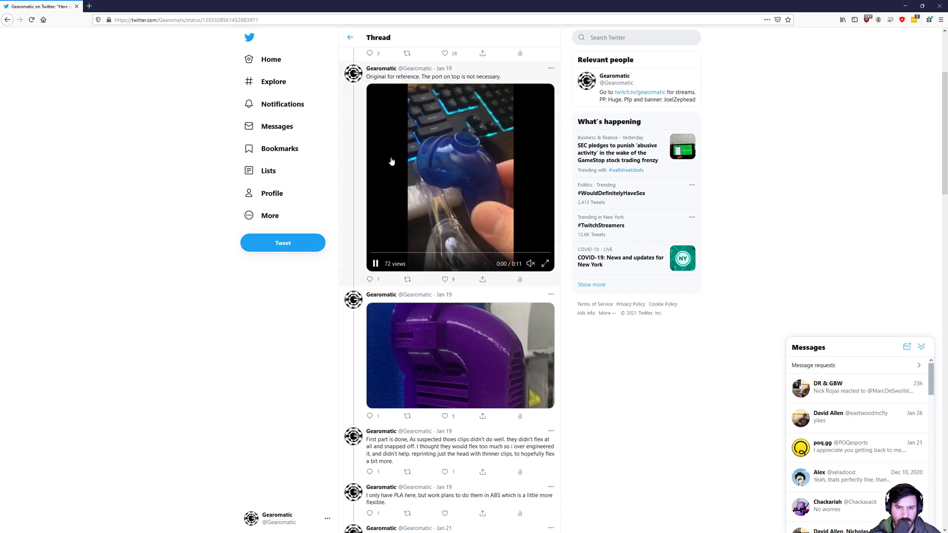
scroll(452, 344, "down", 15)
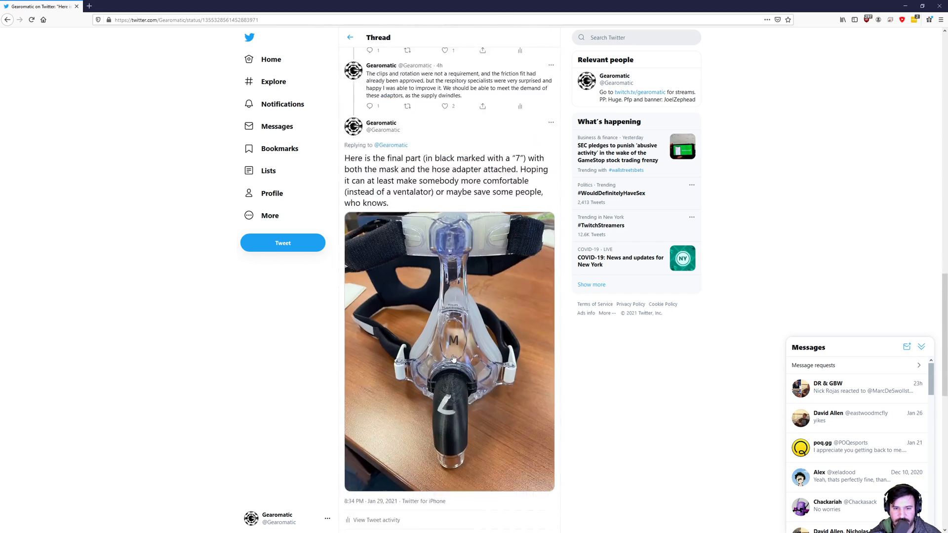
scroll(453, 359, "up", 12)
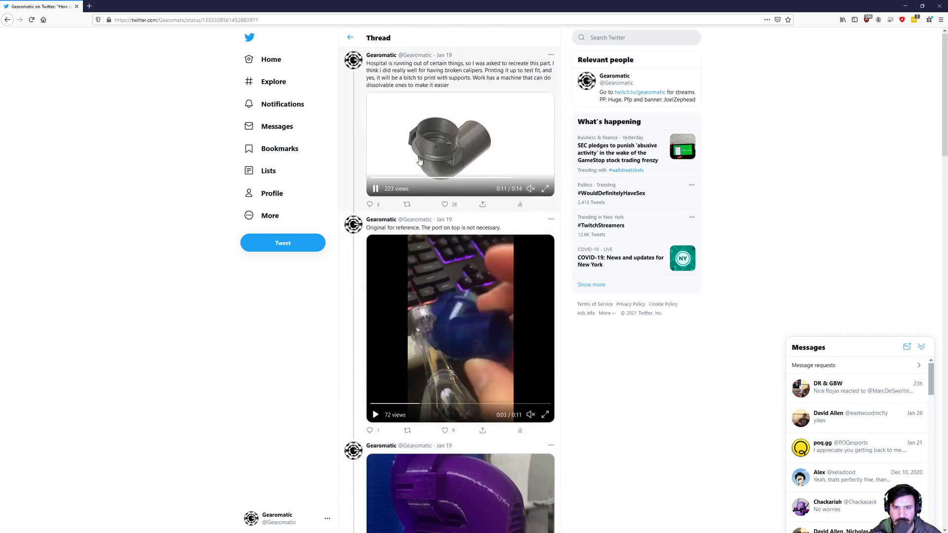
left_click(496, 178)
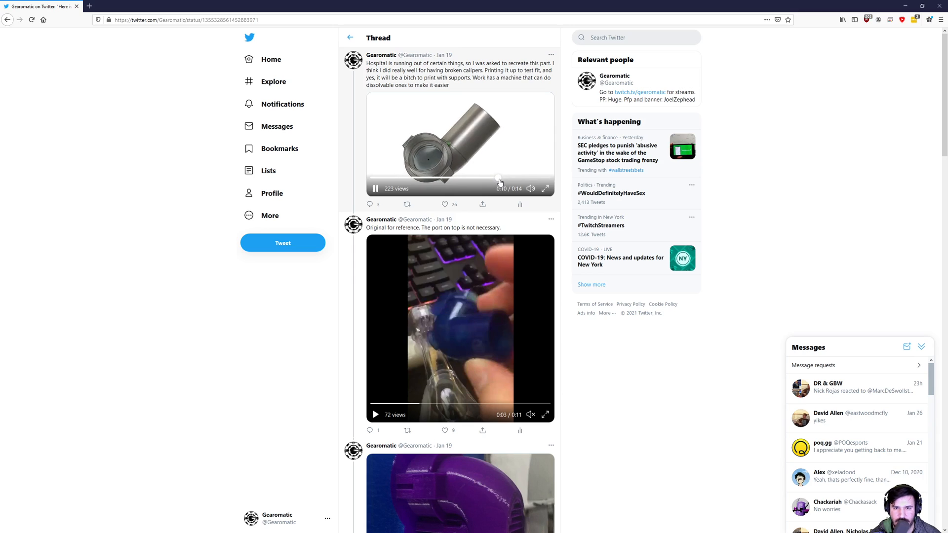
left_click(374, 189)
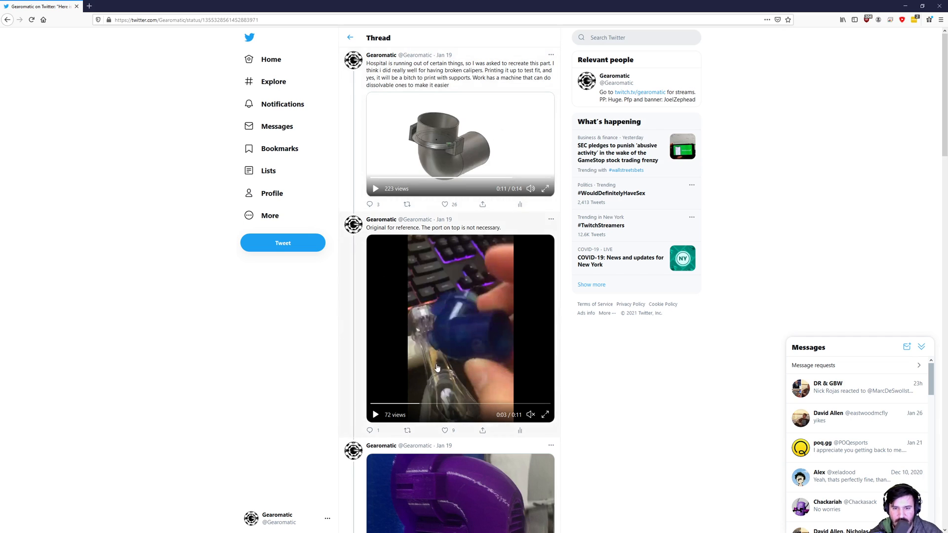
scroll(437, 368, "down", 3)
scroll(444, 273, "down", 15)
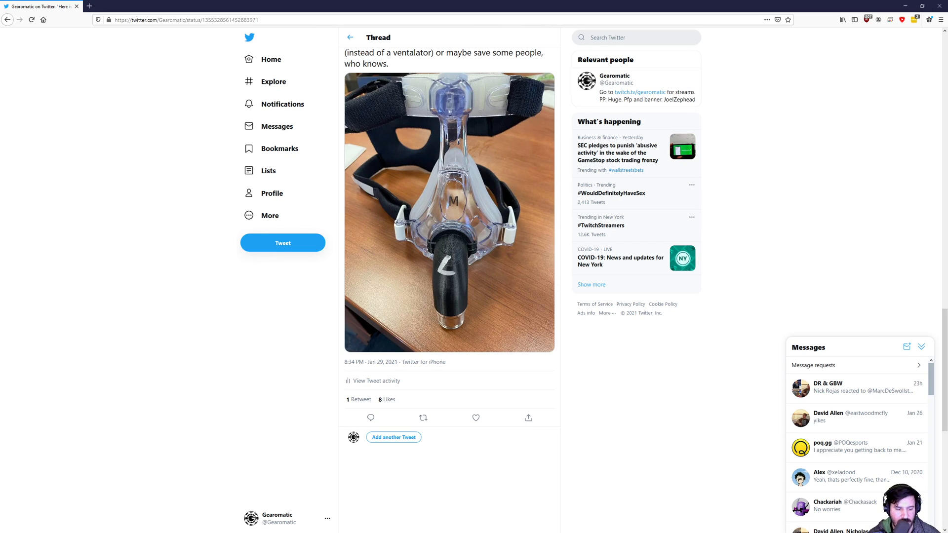
key("alt+Tab")
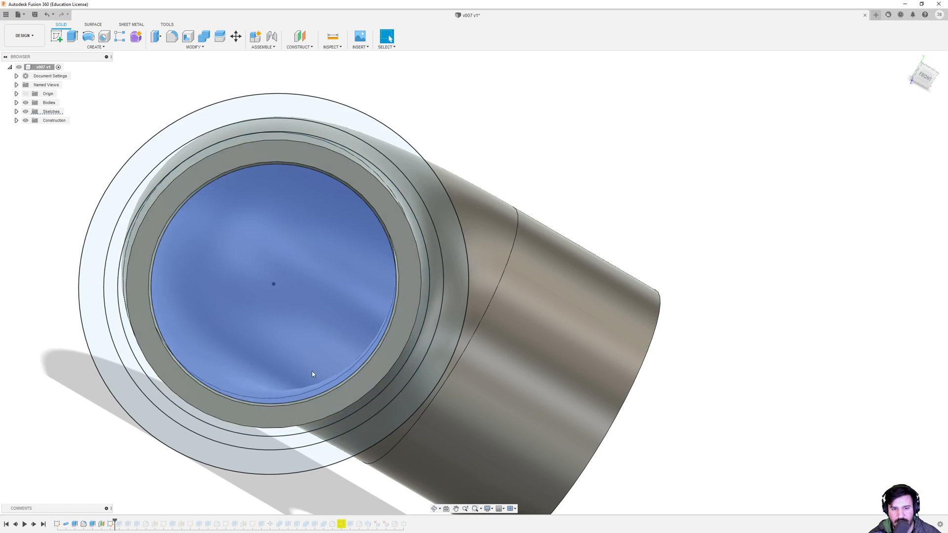
middle_click_drag(260, 339, 271, 369, "shift")
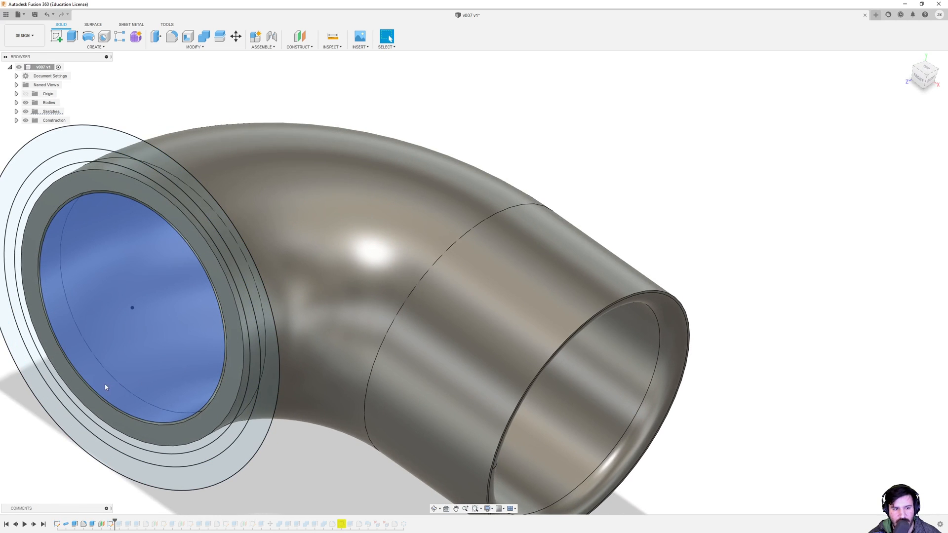
- Advance the history to the extruded collar at the shortened pipe end and examine its outer surface from several sides
middle_click_drag(110, 373, 232, 348)
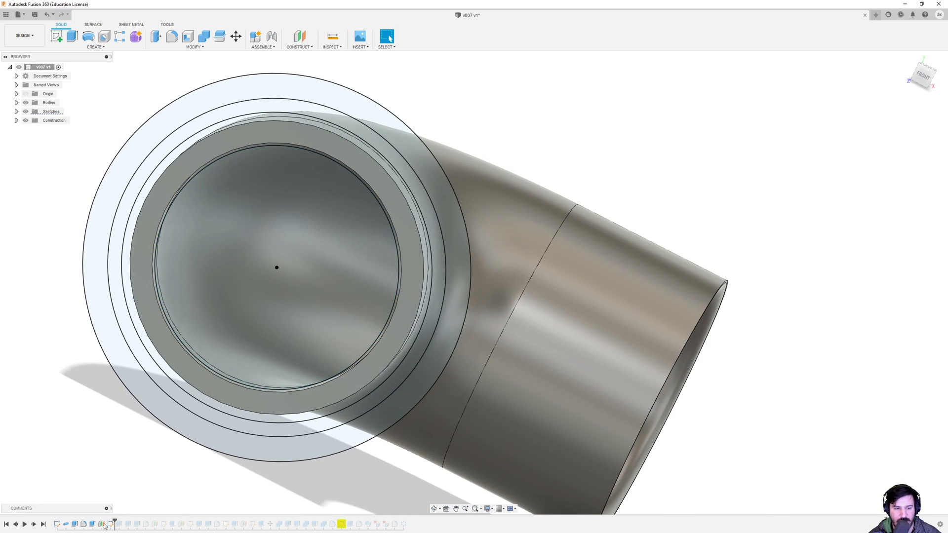
left_click(36, 525)
mouse_move(322, 339)
middle_mouse_down("shift")
mouse_move(296, 379)
mouse_move(316, 385)
mouse_move(388, 347)
mouse_move(416, 349)
middle_mouse_up("shift")
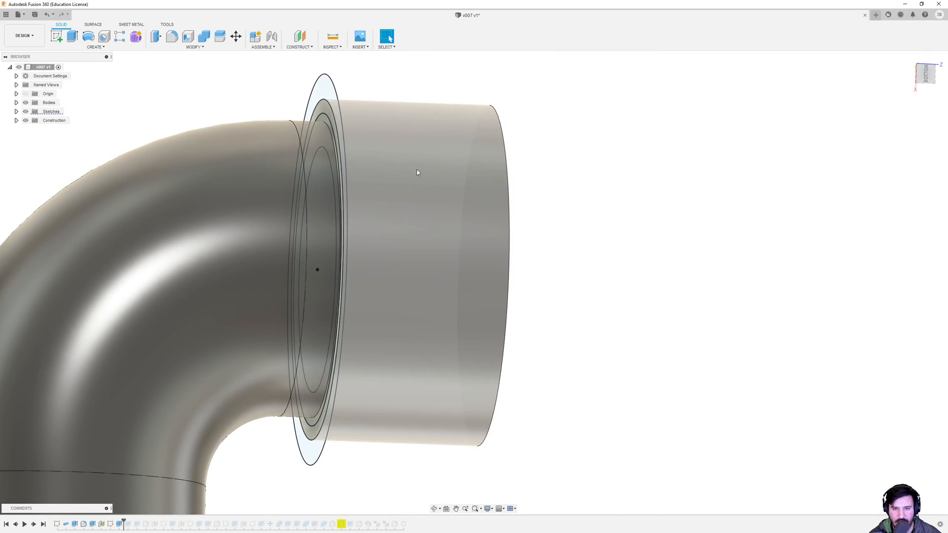
left_click(434, 201)
middle_click_drag(434, 200, 337, 230, "shift")
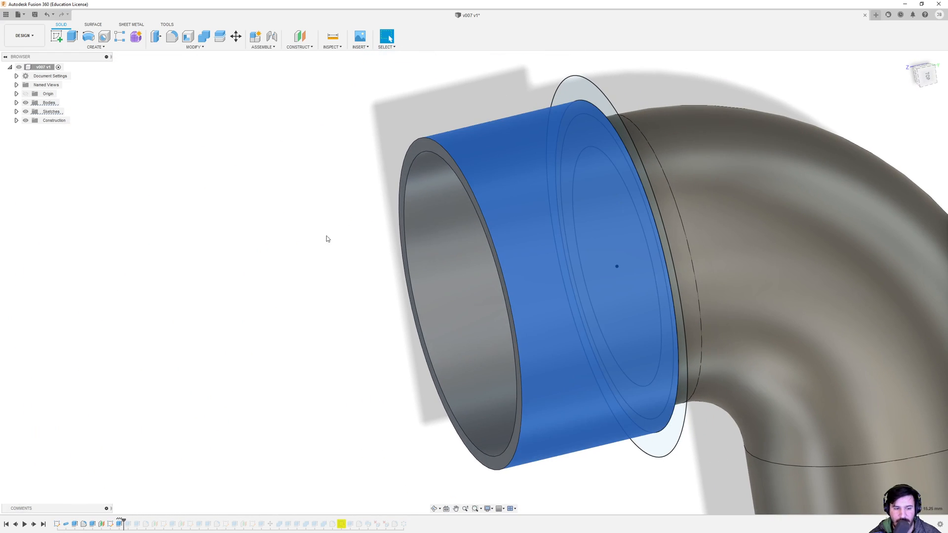
- Advance to the extrusion joining the collar to the pipe and examine the ring face inside the collar
left_click(34, 525)
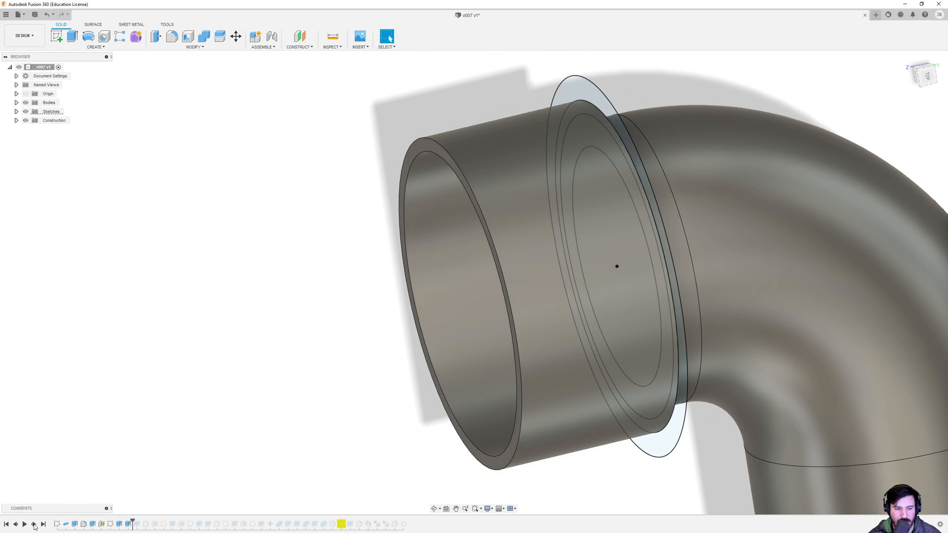
middle_click_drag(297, 398, 356, 385, "shift")
left_click(492, 437)
middle_click_drag(492, 438, 466, 453, "shift")
key("Escape")
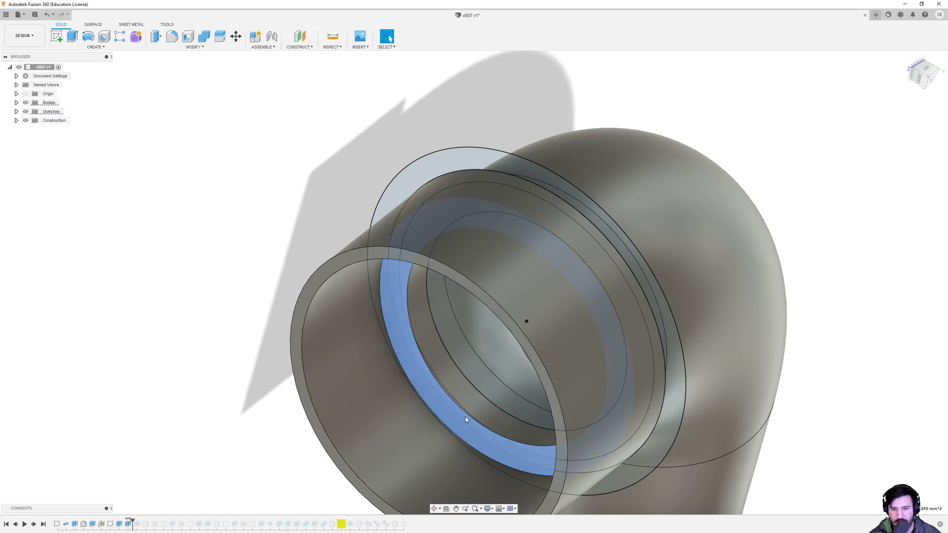
middle_click_drag(496, 389, 472, 450, "shift")
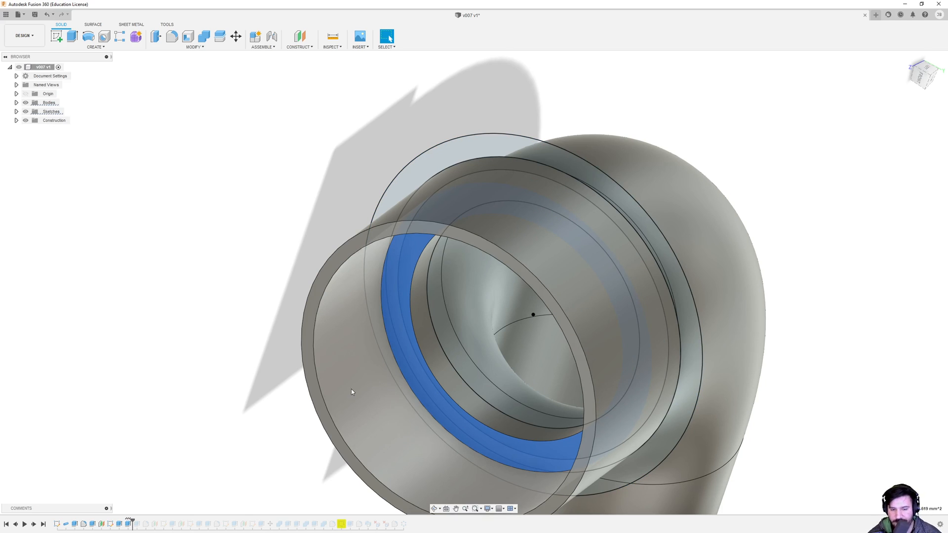
- Advance to the raised flange around the collar's base and examine its outer rim and front face
left_click(34, 524)
middle_click_drag(573, 292, 623, 231, "shift")
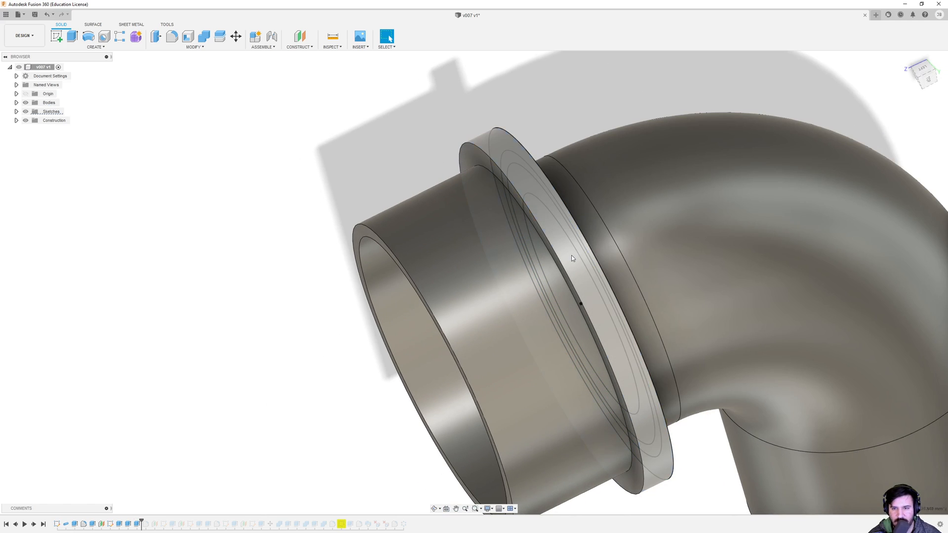
left_click(573, 258)
middle_click_drag(572, 258, 637, 264, "shift")
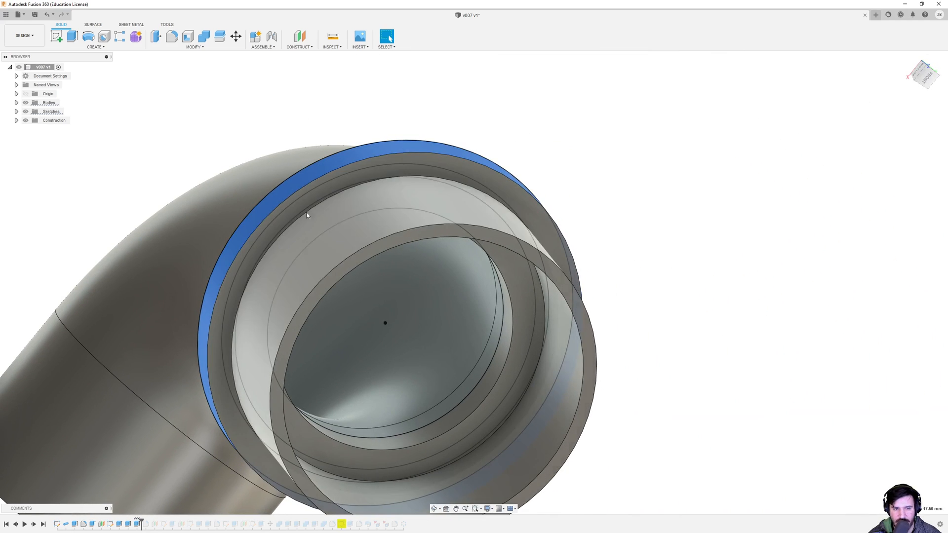
left_click(295, 196)
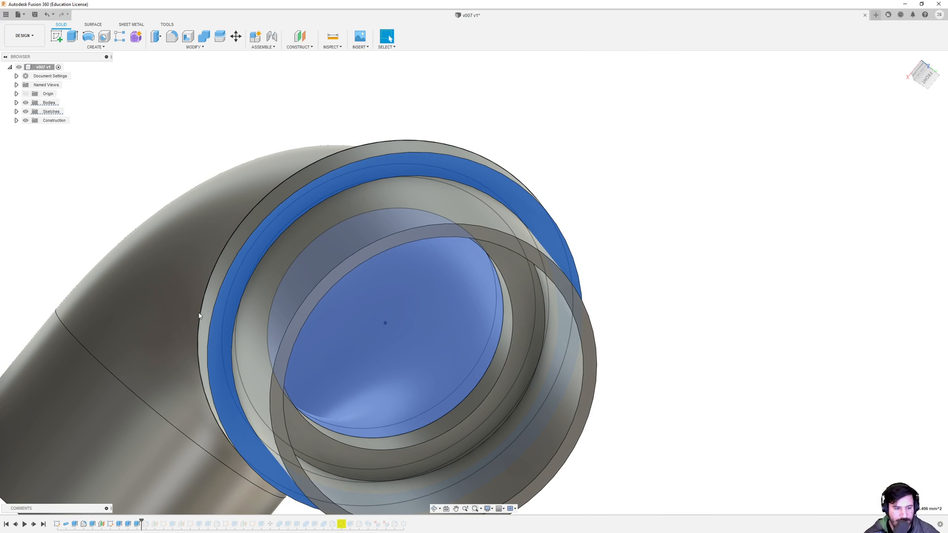
key("Escape")
- Advance to the flange's bevelled edge, inspect it from the side and check the construction plane Plane2
middle_click_drag(132, 380, 198, 395, "shift")
middle_click_drag(458, 94, 450, 94, "shift")
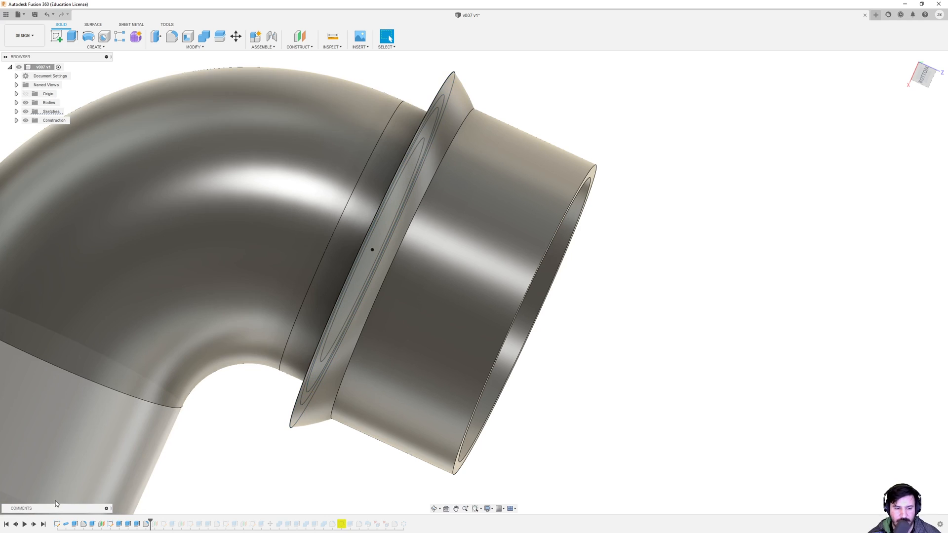
right_click(155, 525)
mouse_move(319, 265)
middle_mouse_down("shift")
mouse_move(341, 277)
mouse_move(320, 270)
middle_mouse_up("shift")
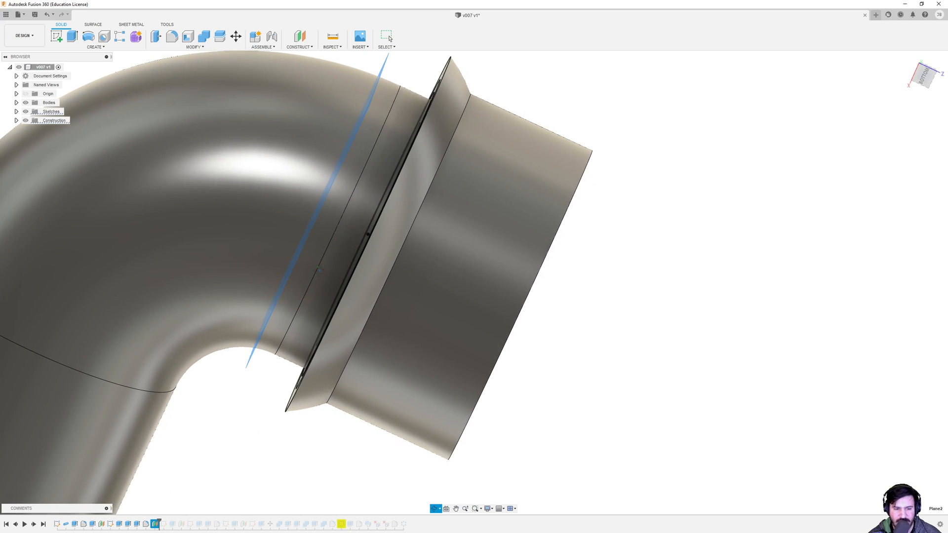
- Advance to Sketch4 near the flange, open it to examine its rectangular profile from several angles, and finish the sketch
left_click(34, 525)
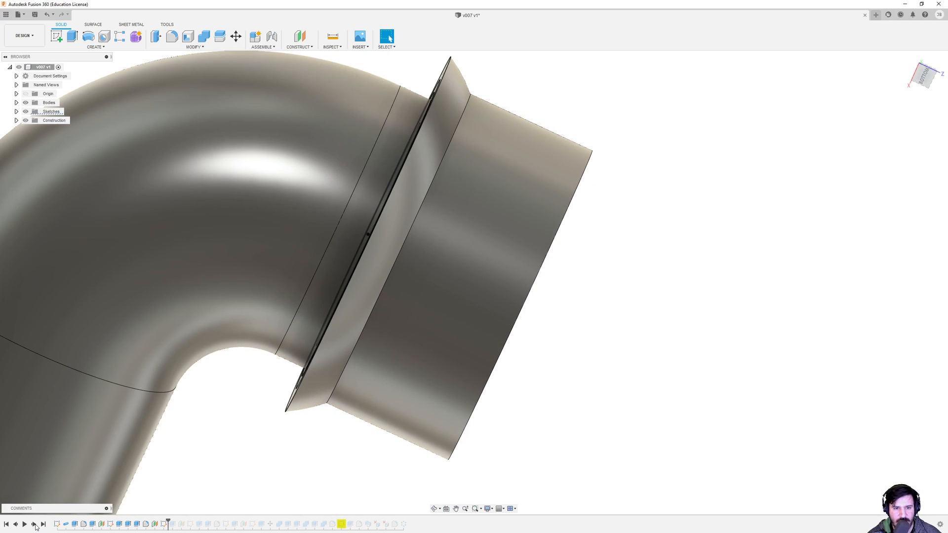
right_click(164, 525)
left_click(184, 448)
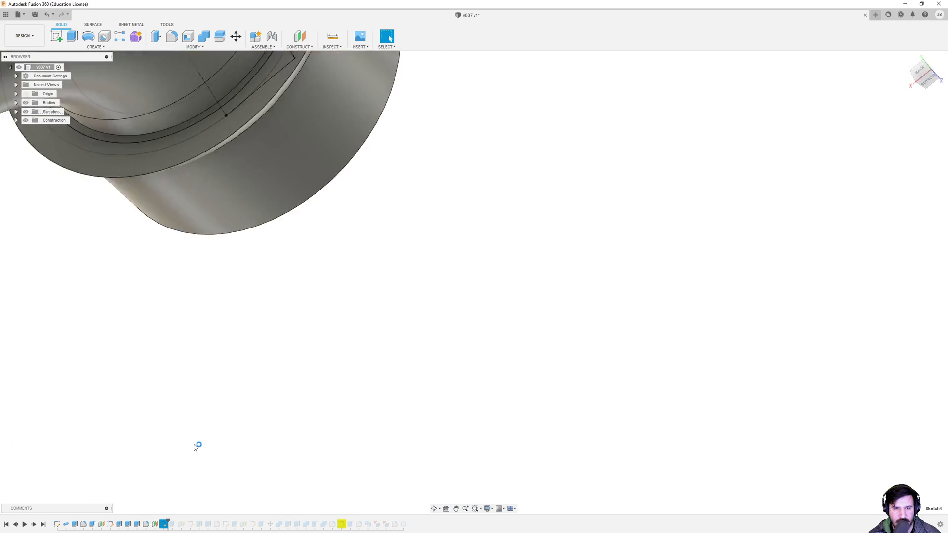
middle_click_drag(459, 275, 490, 524)
middle_click_drag(527, 230, 503, 441)
middle_click_drag(523, 285, 464, 291, "shift")
mouse_move(363, 203)
middle_mouse_down("shift")
mouse_move(373, 152)
mouse_move(389, 226)
mouse_move(238, 390)
middle_mouse_up("shift")
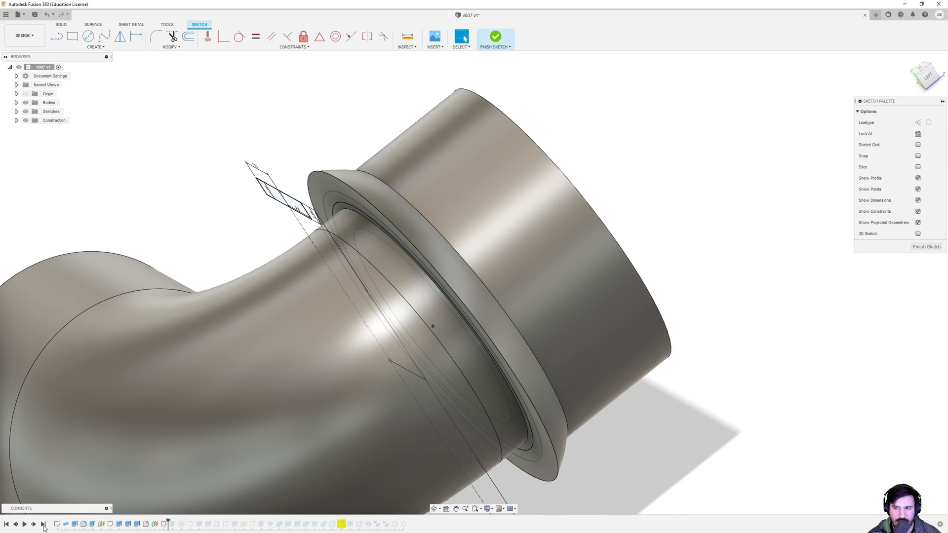
left_click(927, 247)
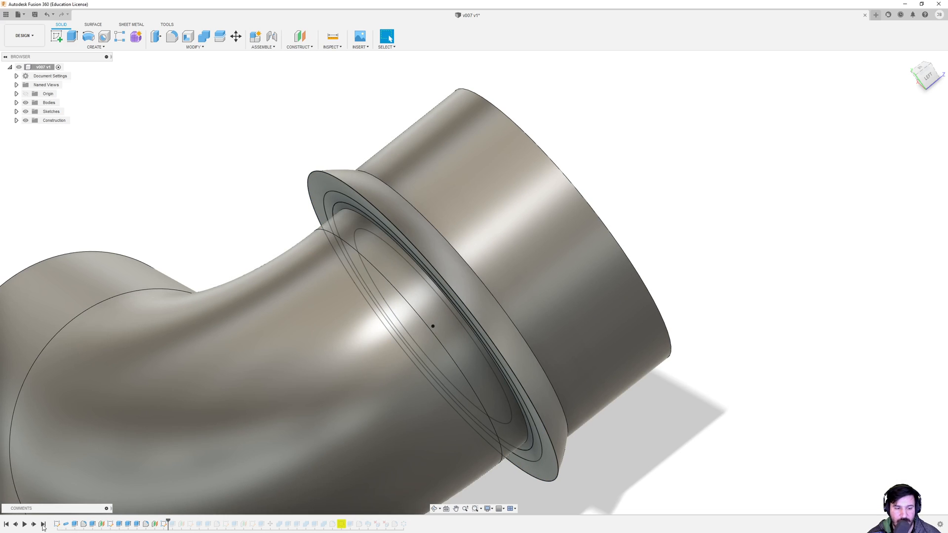
- Advance to the rectangular block extruded above the flange and view it from the side
left_click(33, 524)
middle_click_drag(275, 277, 258, 262, "shift")
key("Escape")
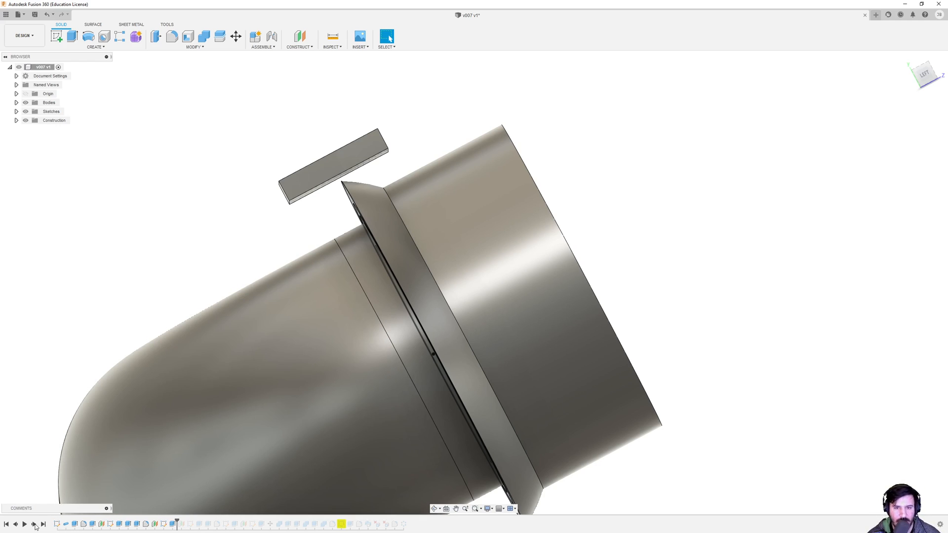
- Highlight construction plane Plane3 on the block's end face and examine it from the front
left_click(182, 524)
middle_click_drag(501, 304, 404, 264, "shift")
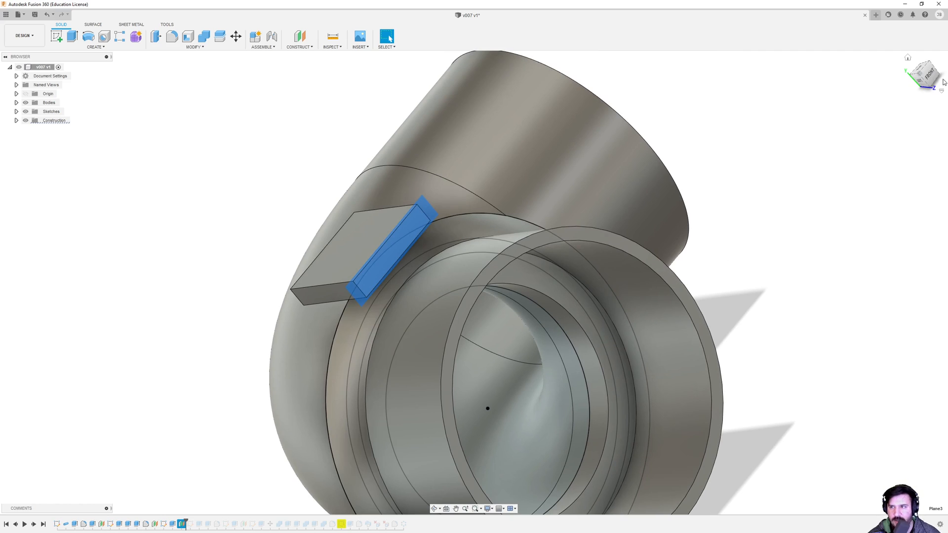
left_click(928, 75)
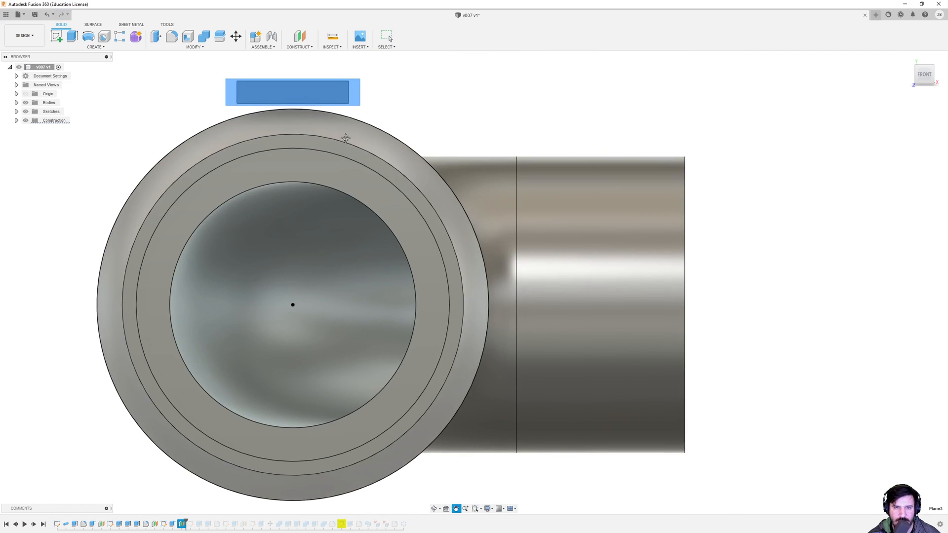
left_click_drag(342, 134, 458, 200)
key("Escape")
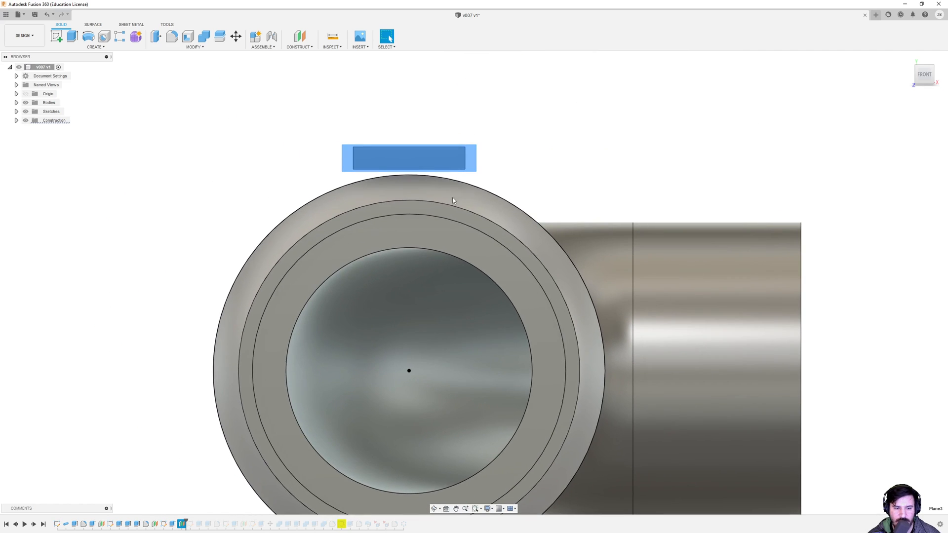
- Advance to the sketch on the block's end plane, open it to examine its dimensioned rectangle, and finish the sketch
left_click(34, 525)
right_click(193, 528)
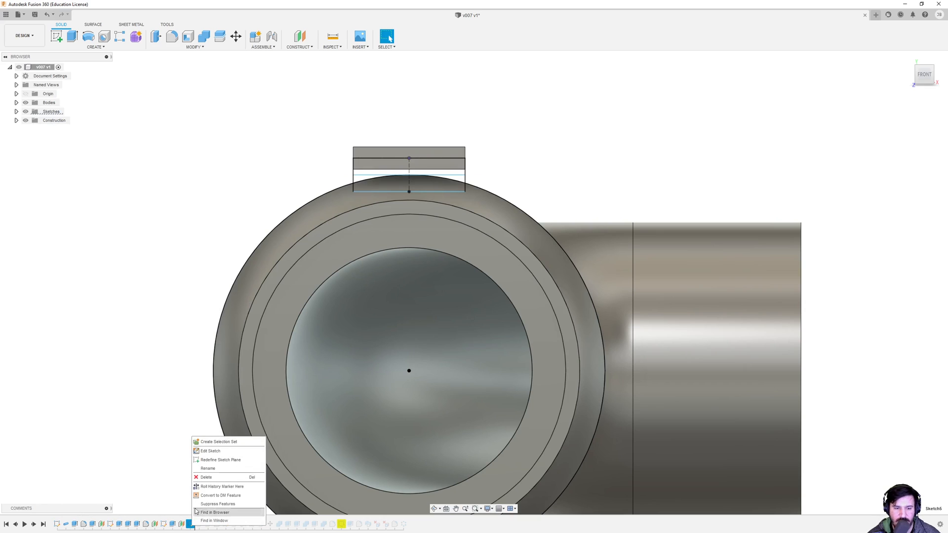
left_click(218, 447)
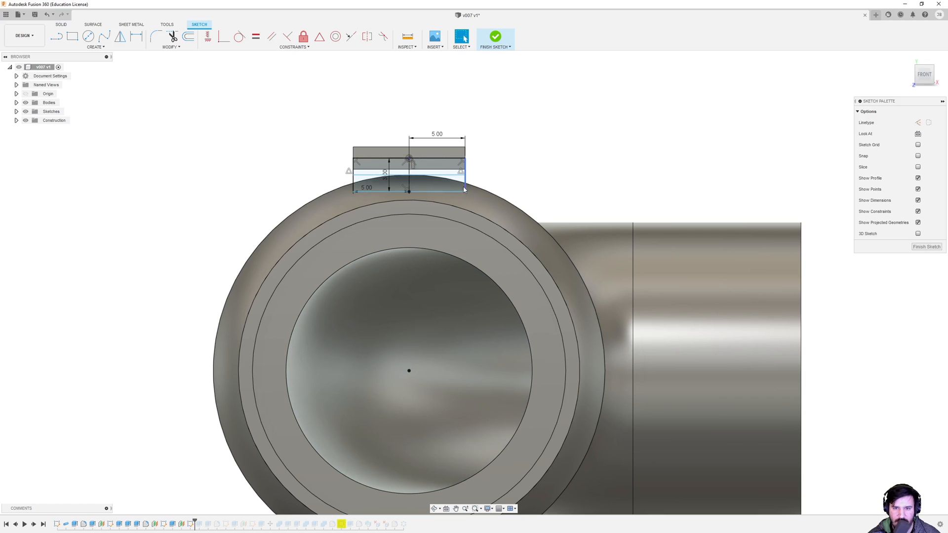
middle_click_drag(365, 162, 326, 294, "shift")
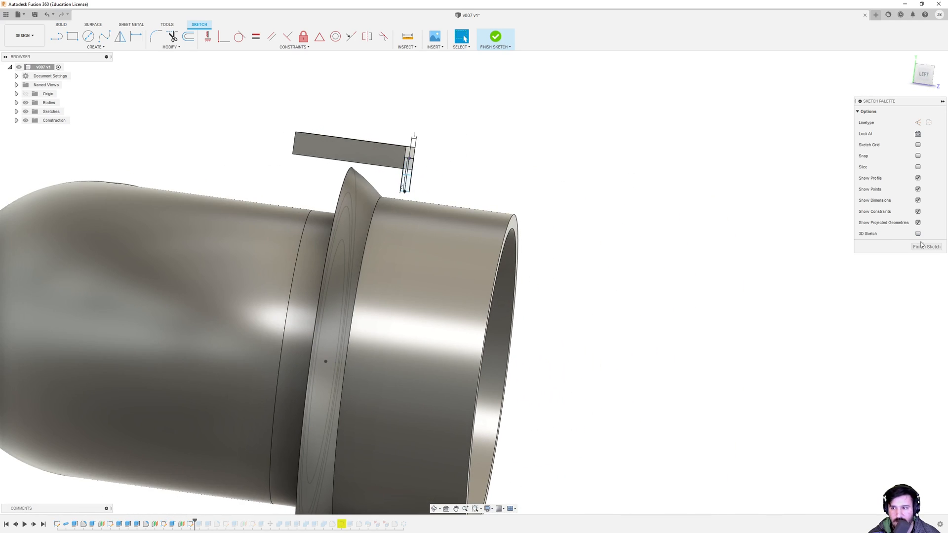
left_click(926, 246)
- Advance to the small block extruded beneath the long block, preview the following feature and step back to the small block
left_click(36, 527)
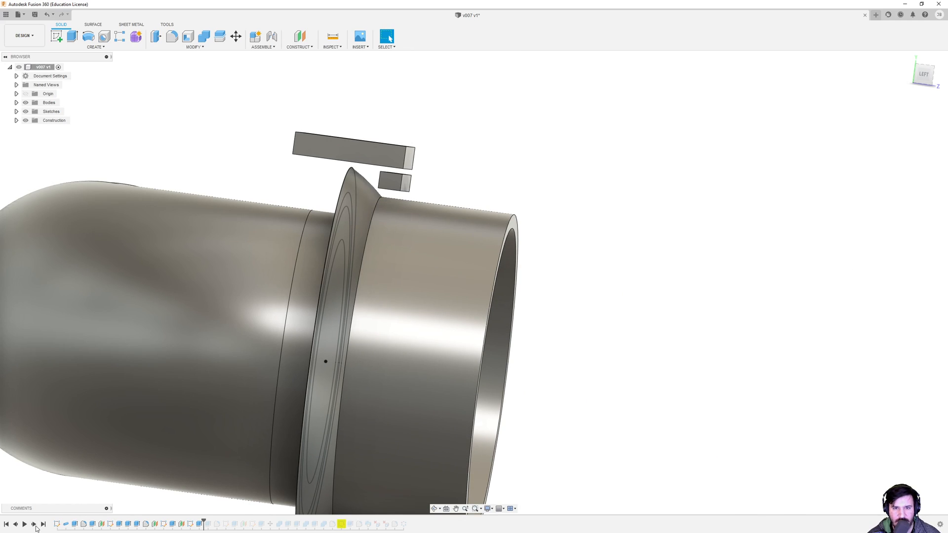
left_click(34, 524)
left_click(16, 525)
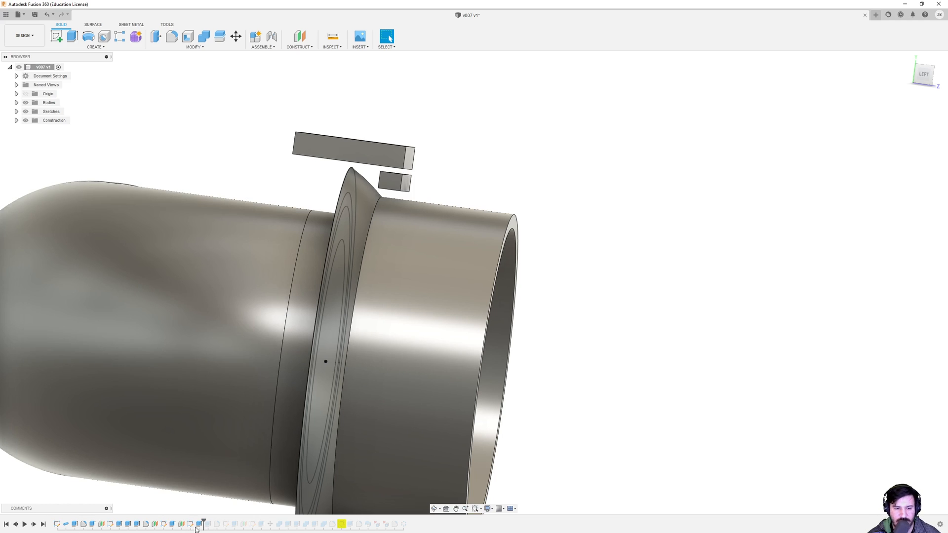
- Reopen the end-plane sketch, examine the lower rectangular profile used for the small block, and finish the sketch
right_click(190, 524)
left_click(217, 447)
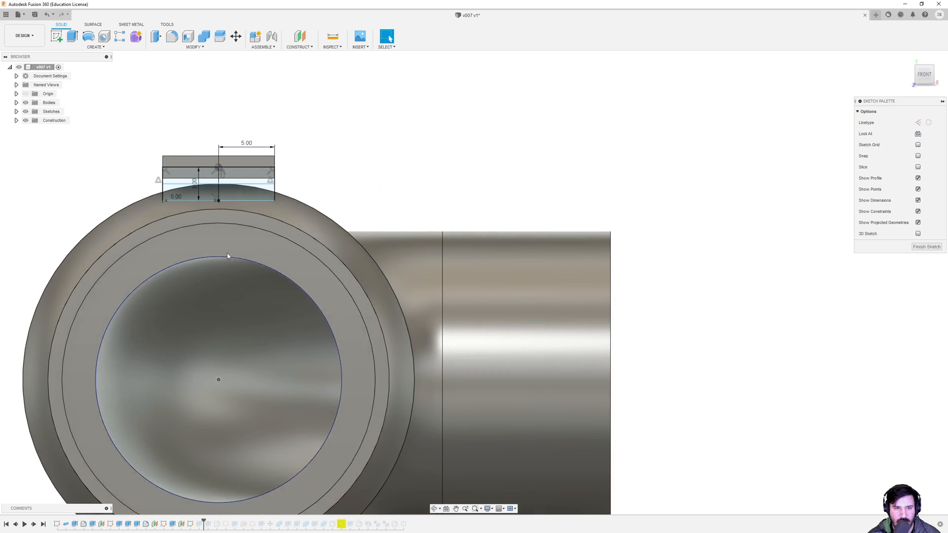
left_click(237, 195)
middle_click_drag(237, 192, 232, 248, "shift")
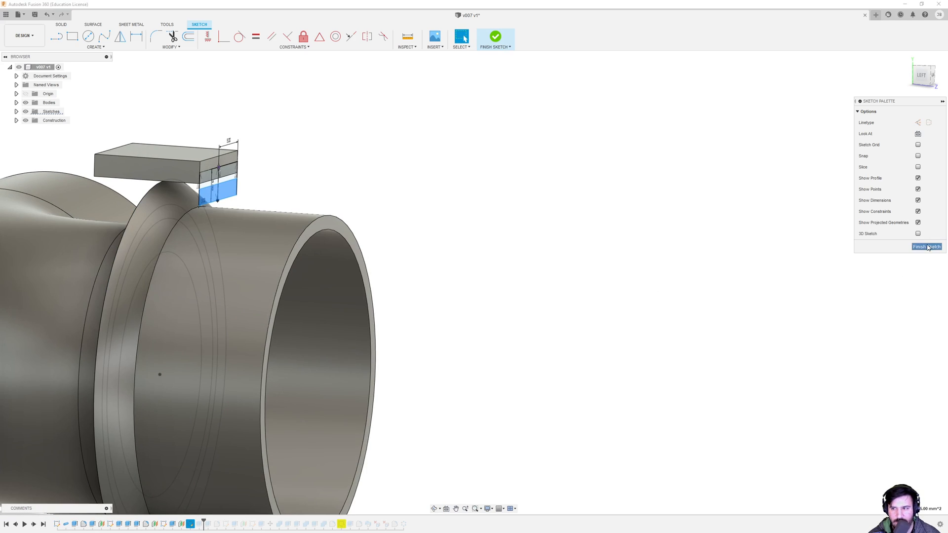
left_click(926, 246)
- Advance through the extrusion joining the two blocks and the rounding of the hook's lower edge, examining the hook from the side
left_click(36, 524)
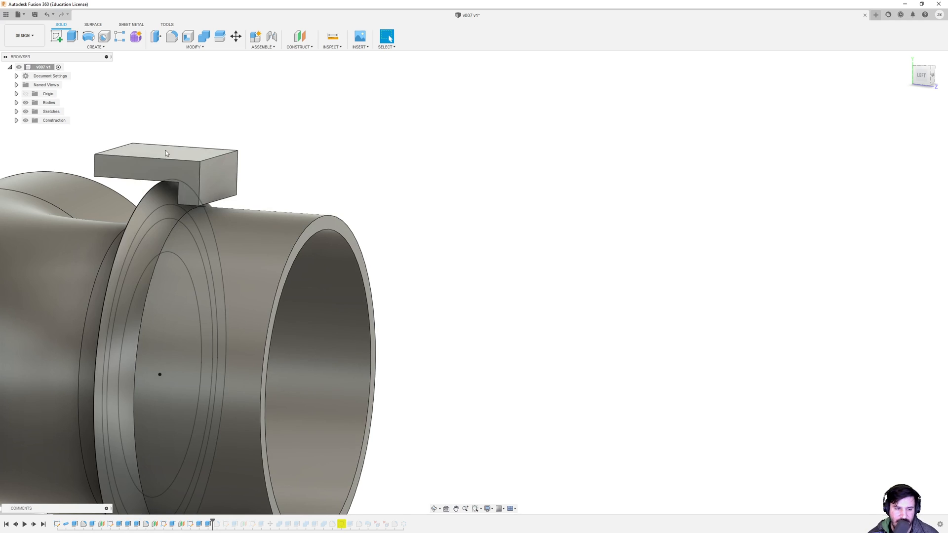
left_click(34, 524)
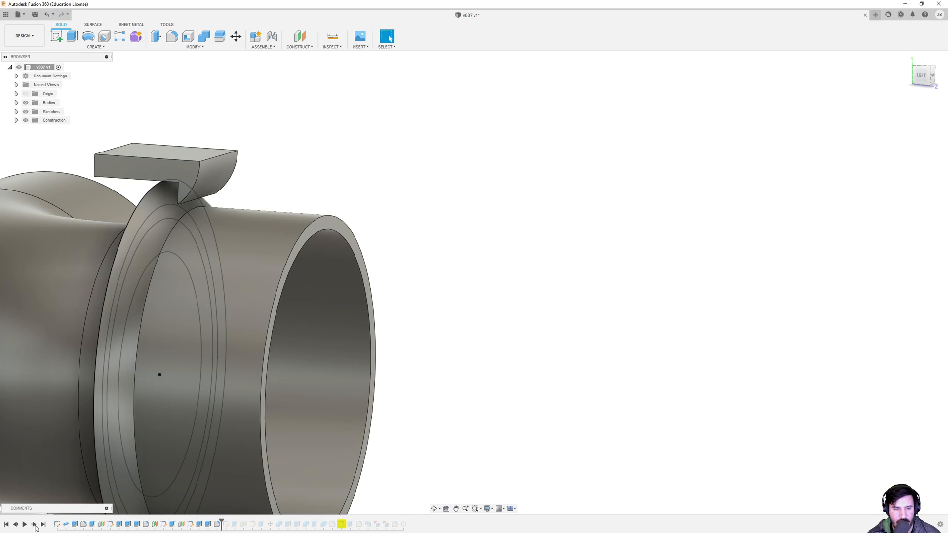
middle_click_drag(238, 189, 191, 168, "shift")
middle_click_drag(235, 190, 428, 176, "shift")
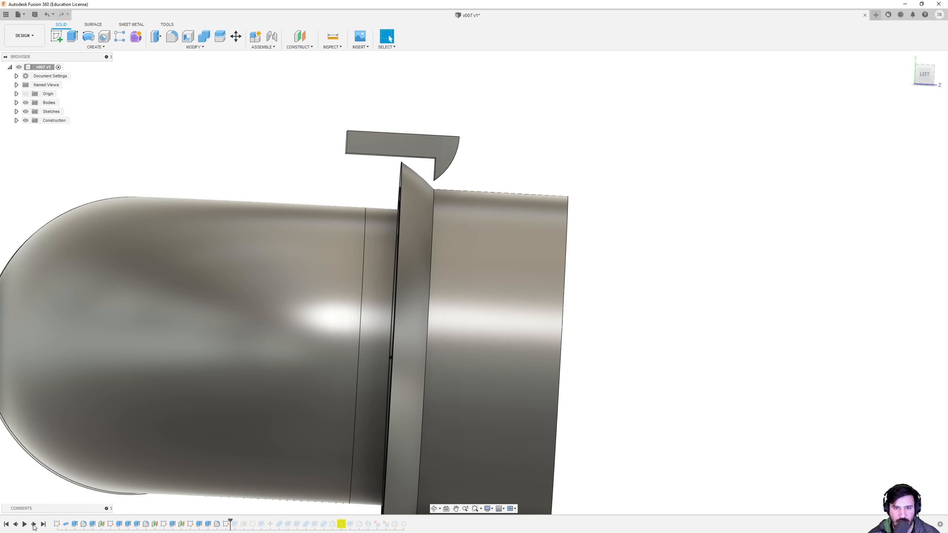
- Open the sketch on top of the hook, examine its narrow strip profile along the rounded end, and finish the sketch
right_click(226, 525)
left_click(247, 450)
mouse_move(567, 326)
middle_mouse_down("shift")
mouse_move(595, 423)
mouse_move(495, 172)
mouse_move(523, 383)
mouse_move(517, 395)
mouse_move(561, 426)
mouse_move(495, 360)
mouse_move(494, 297)
mouse_move(514, 306)
middle_mouse_up("shift")
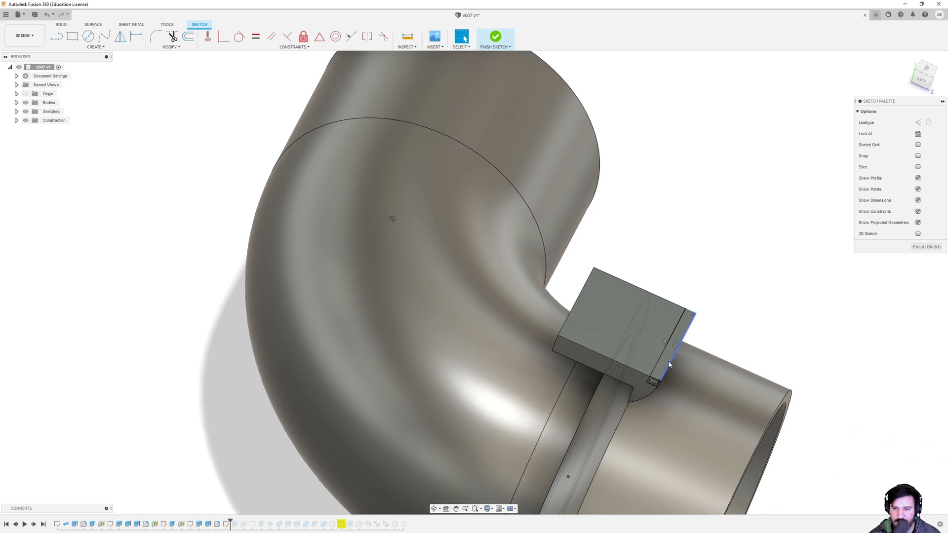
left_click(666, 368)
middle_click_drag(663, 392, 637, 358)
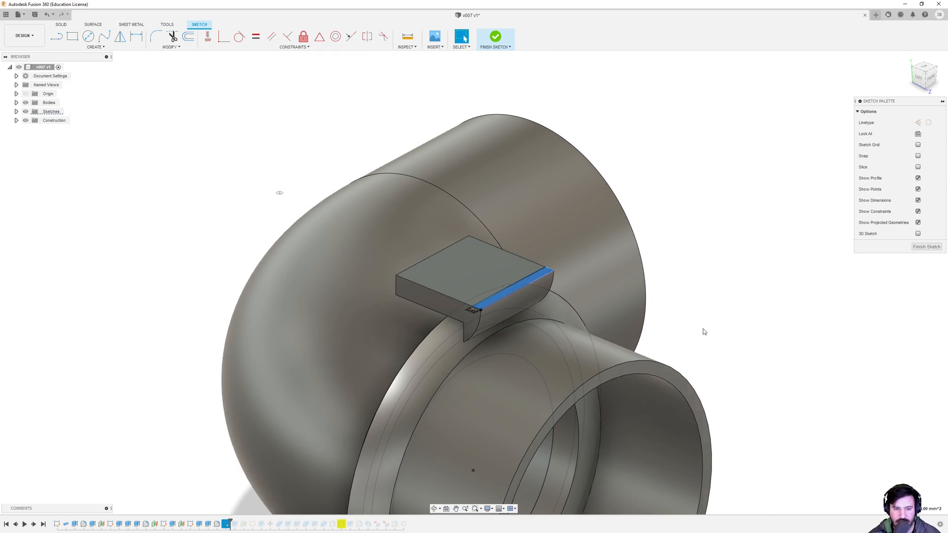
left_click(927, 247)
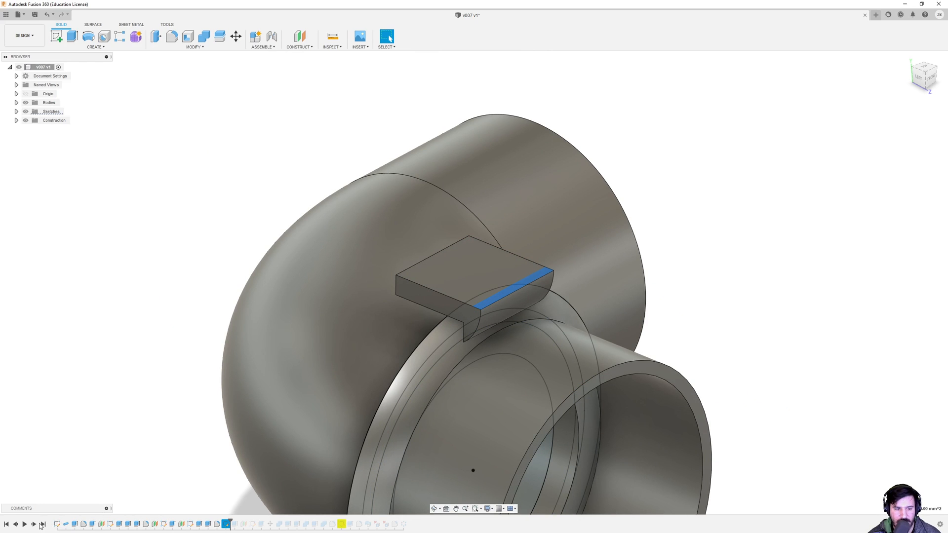
- Advance to the cut trimming the hook's rounded end, then highlight Plane4 and examine it on the block's underside
left_click(35, 525)
middle_click_drag(195, 460, 372, 416, "shift")
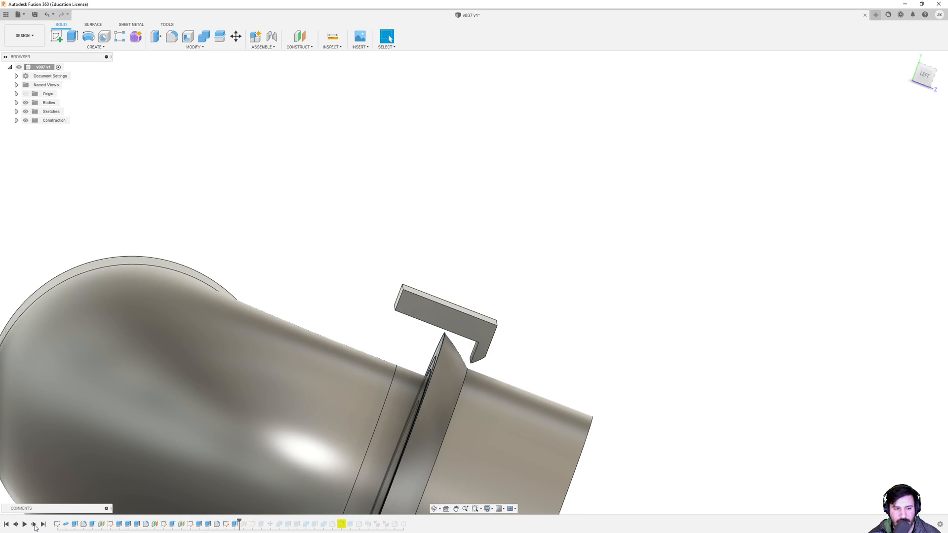
left_click(245, 526)
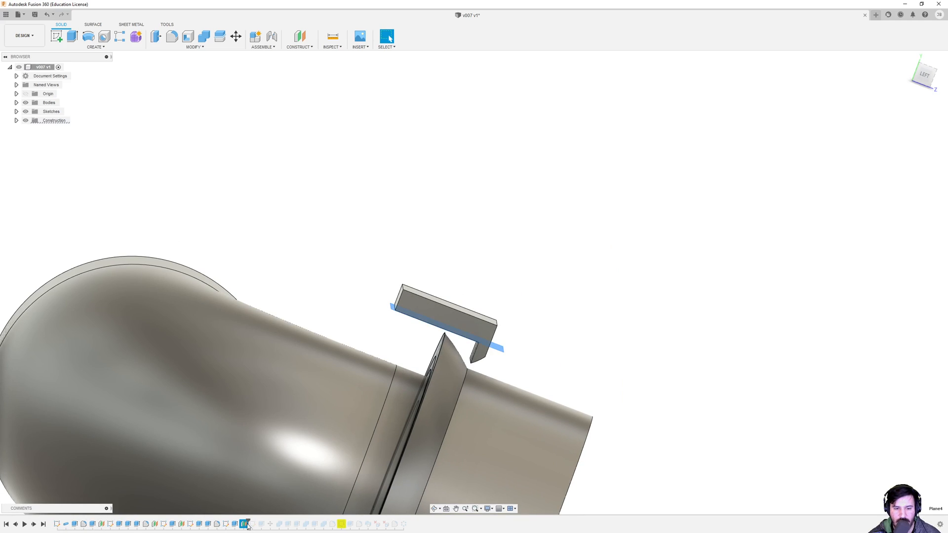
middle_click_drag(424, 464, 396, 422, "shift")
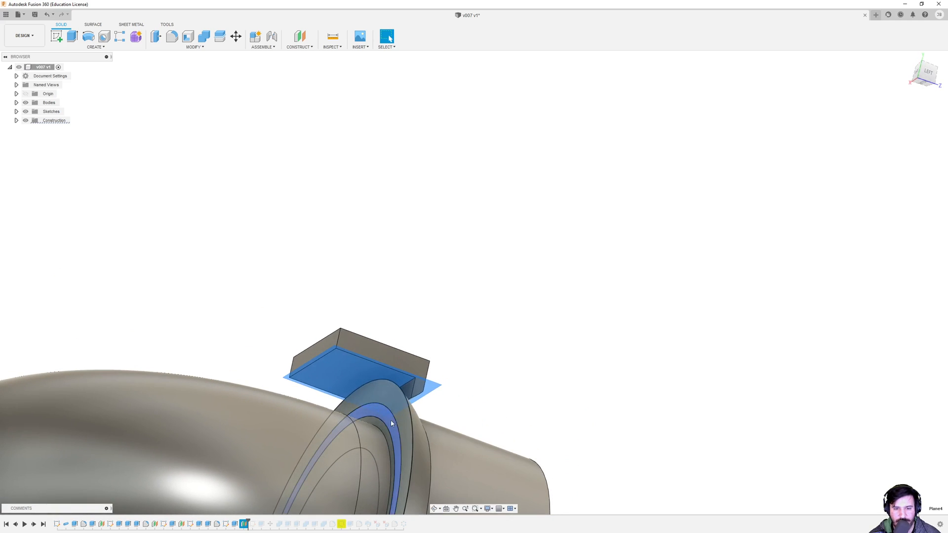
- Advance to the extrusion running from the block's underside to the tube, examine its profile and To Object settings, and close them without changes
left_click(35, 525)
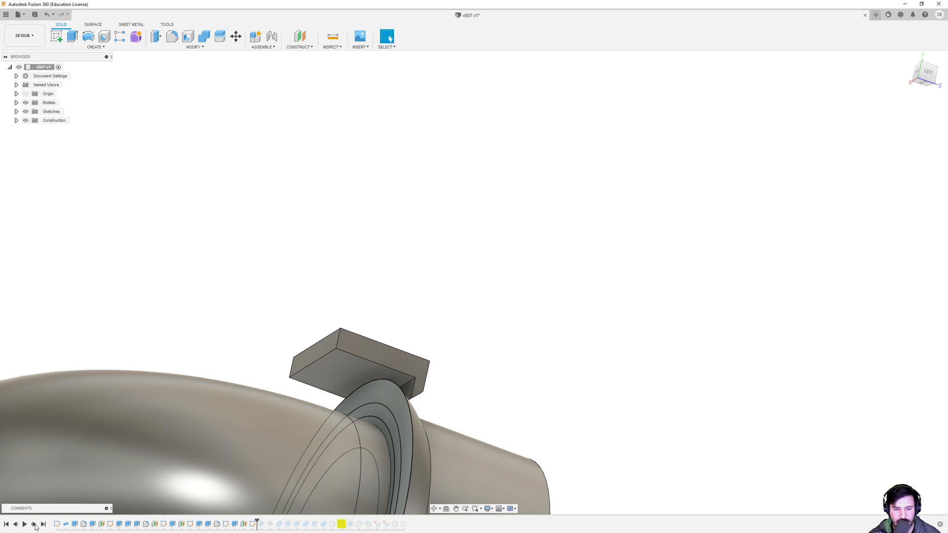
left_click(34, 525)
middle_click_drag(354, 406, 340, 420, "shift")
right_click(261, 524)
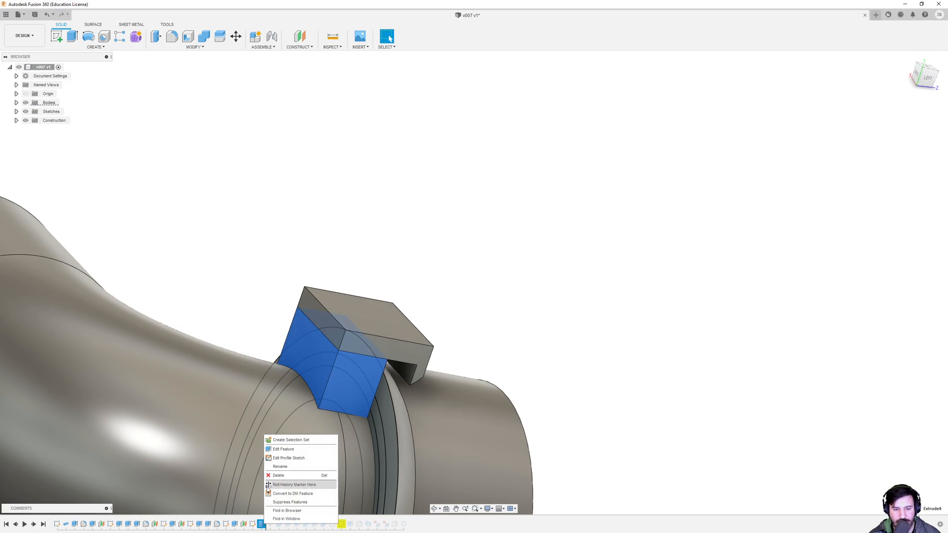
left_click(291, 449)
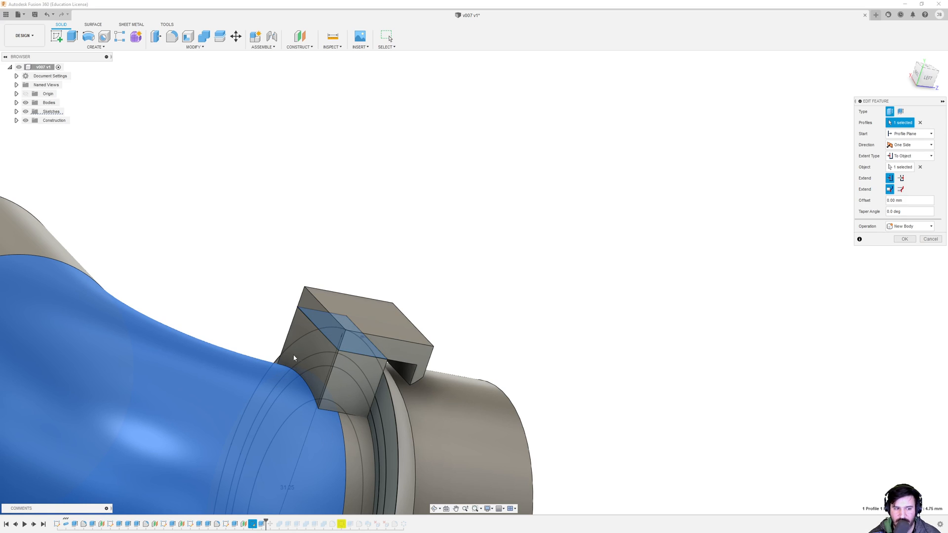
middle_click_drag(371, 416, 417, 449, "shift")
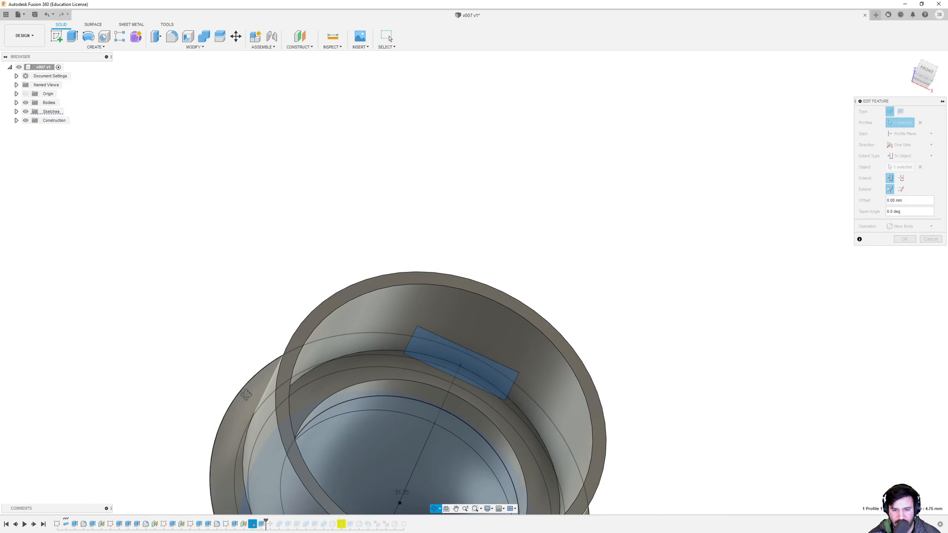
middle_click_drag(435, 417, 508, 477, "shift")
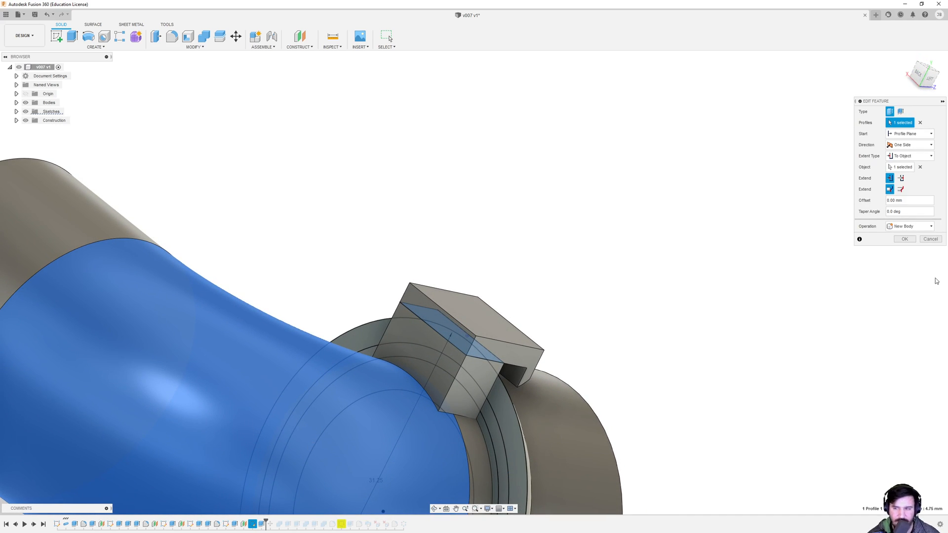
left_click(931, 238)
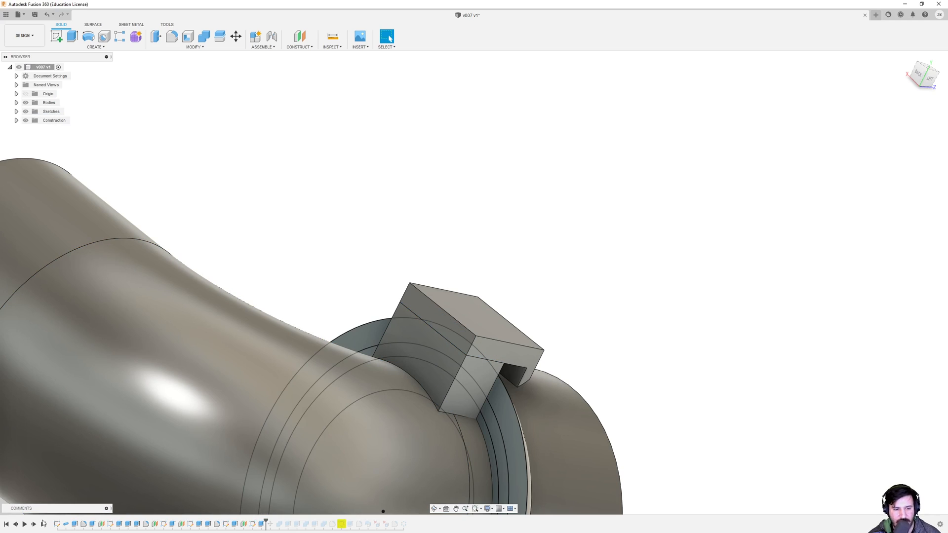
- Step back and forth over the move that lifts the hook off the block, examining the gap from the side
left_click(33, 525)
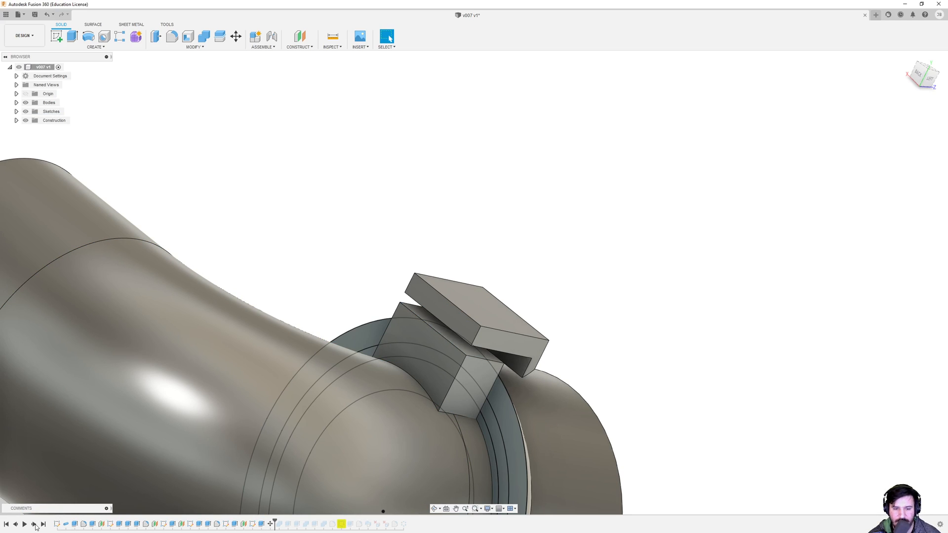
middle_click_drag(390, 415, 407, 426, "shift")
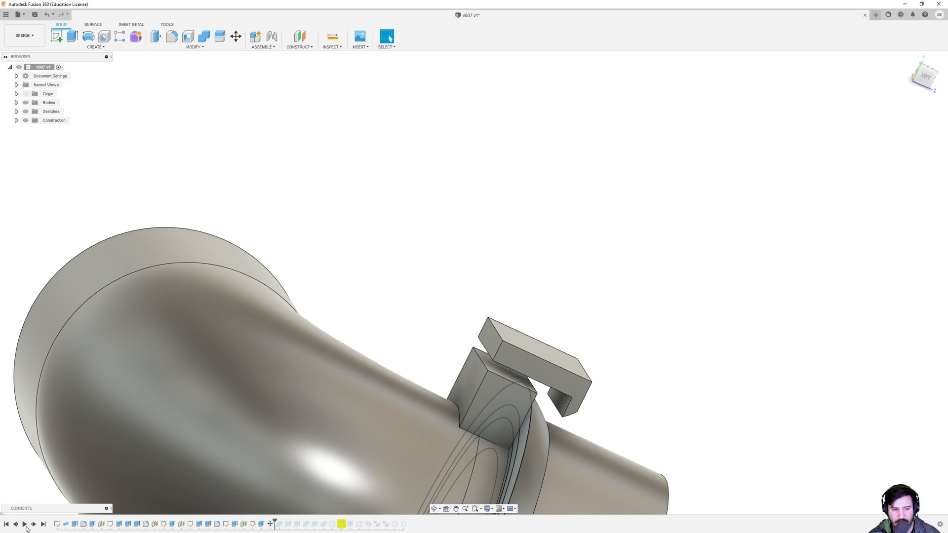
left_click(16, 524)
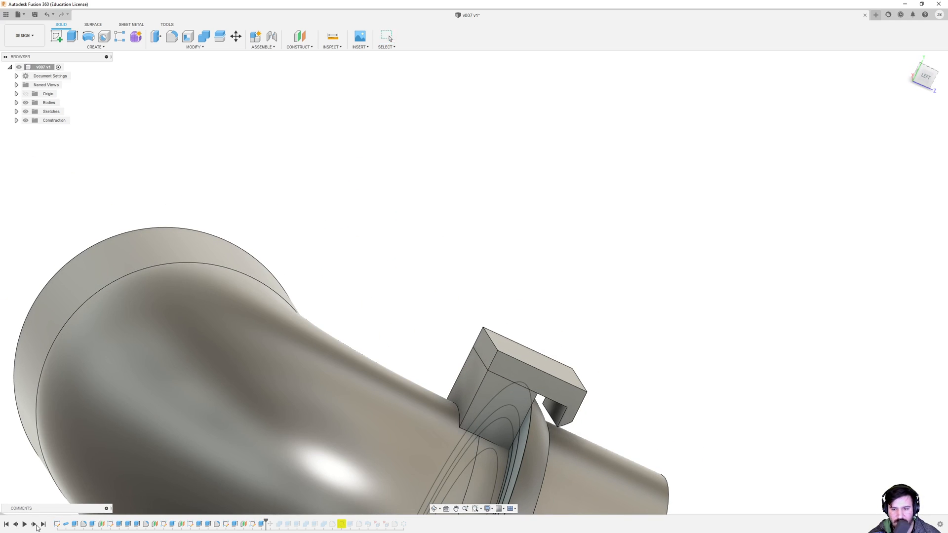
left_click(34, 525)
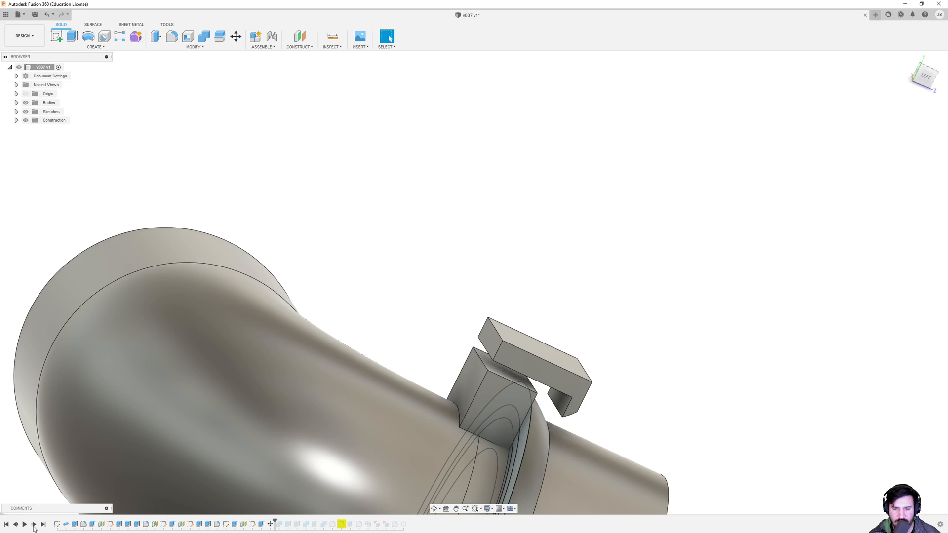
middle_click_drag(410, 482, 368, 396, "shift")
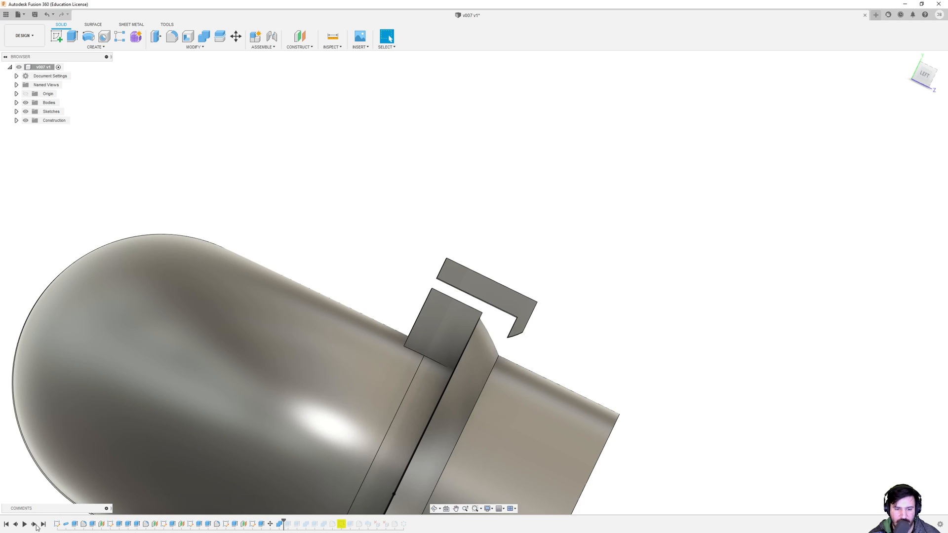
- Compare the model before and after the combine that follows the move, examining the block and hook where they meet the tube
mouse_move(441, 345)
middle_mouse_down("shift")
mouse_move(433, 378)
mouse_move(471, 395)
middle_mouse_up("shift")
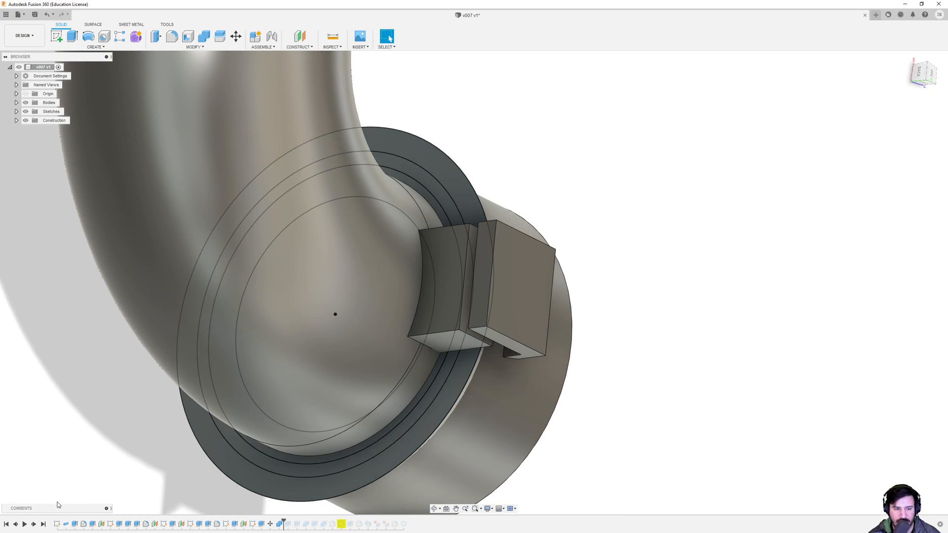
left_click(16, 524)
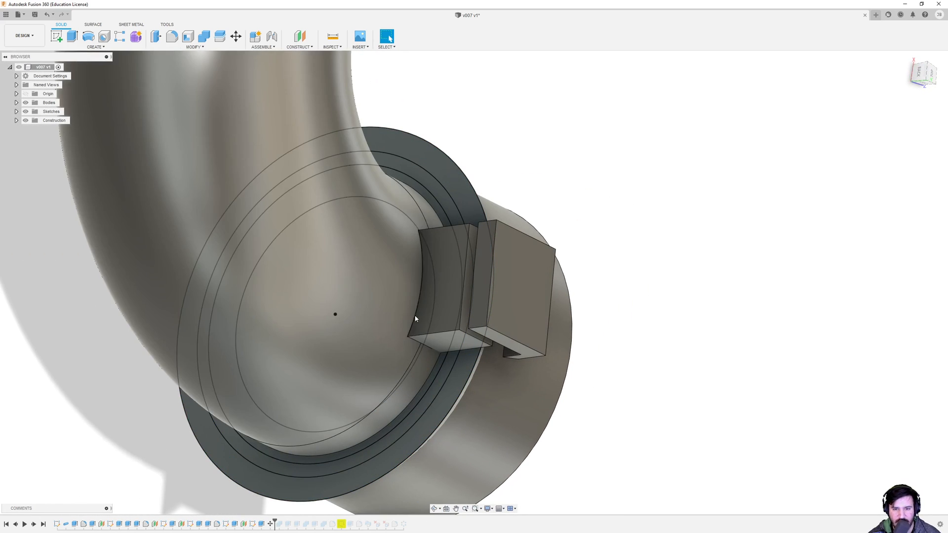
middle_click_drag(365, 347, 206, 445, "shift")
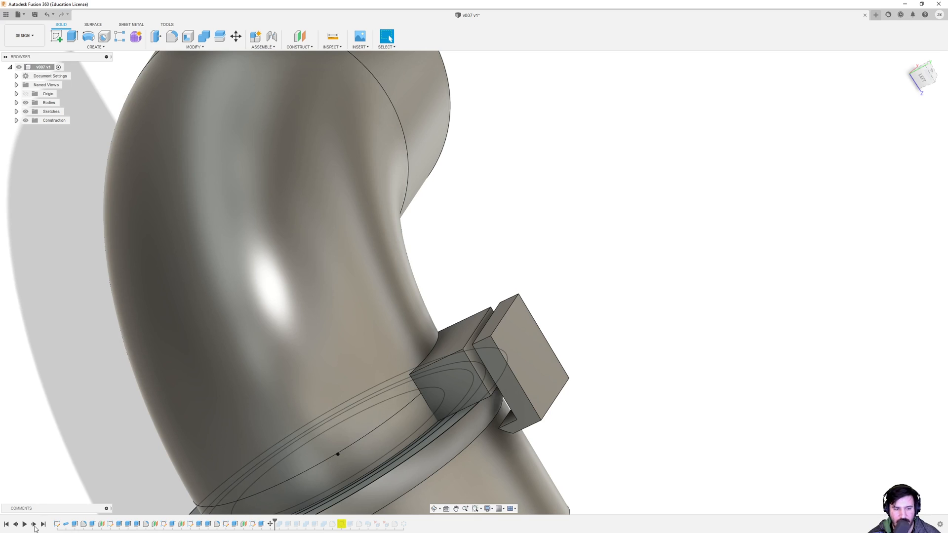
left_click(34, 526)
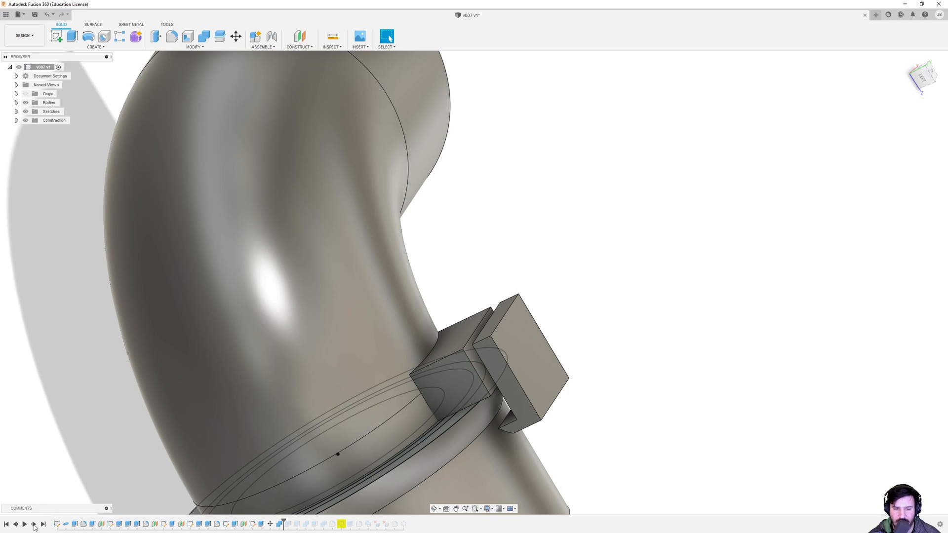
- Compare the hook before and after the operation that thins its flat plate, examining it from the side
left_click(34, 526)
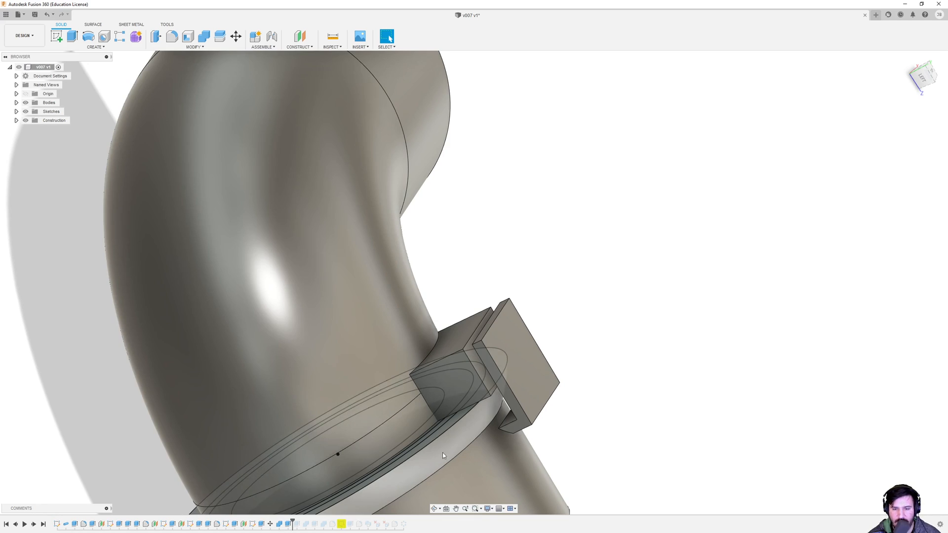
middle_click_drag(522, 373, 531, 370, "shift")
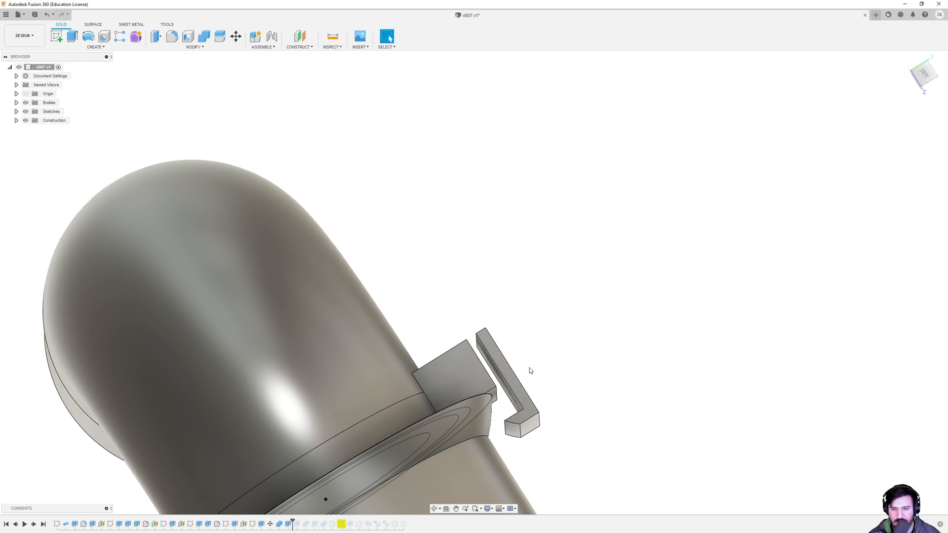
left_click(15, 526)
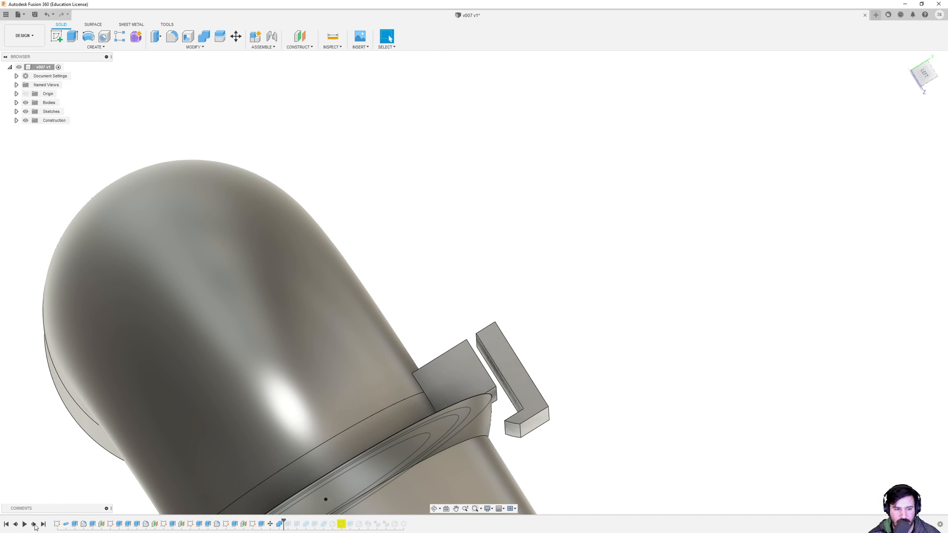
left_click(34, 525)
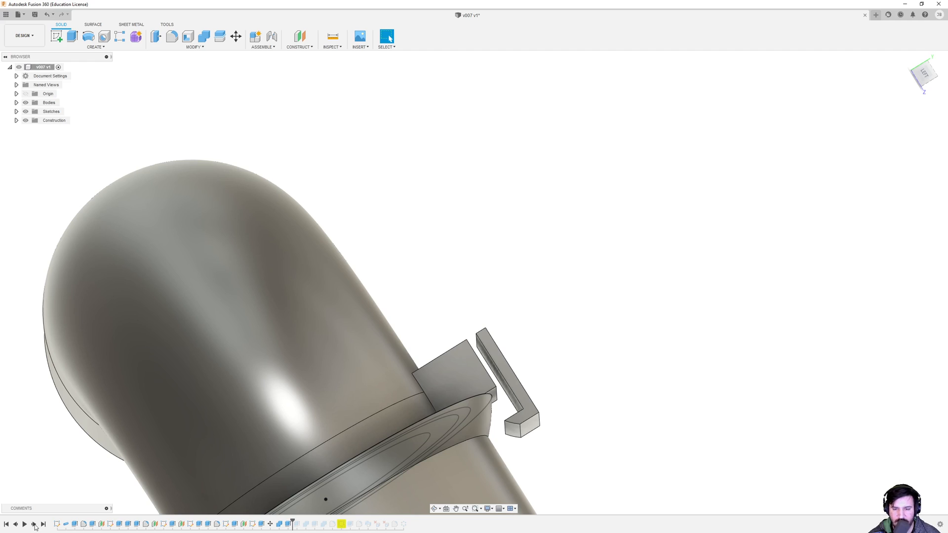
- Advance through filling the gap between block and hook and merging them, then examine the block's faces from above
left_click(35, 525)
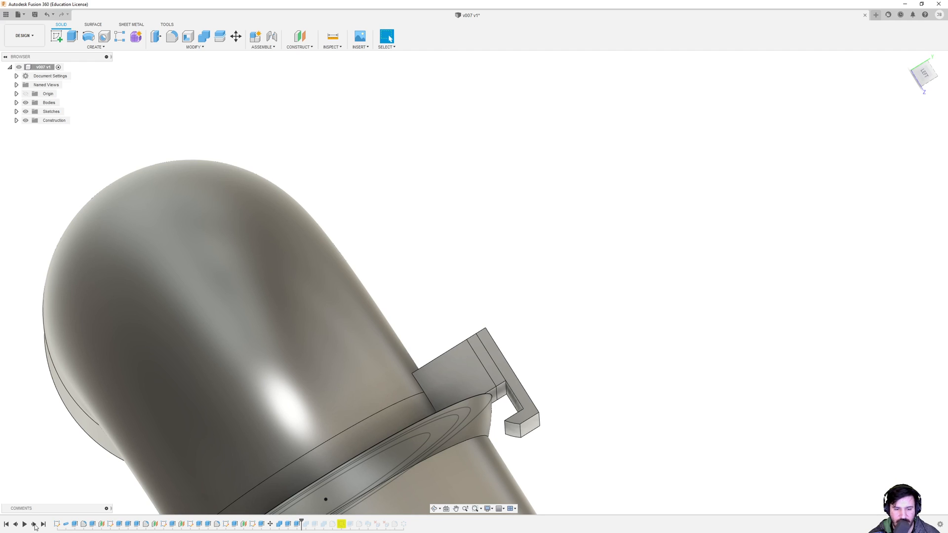
left_click(34, 525)
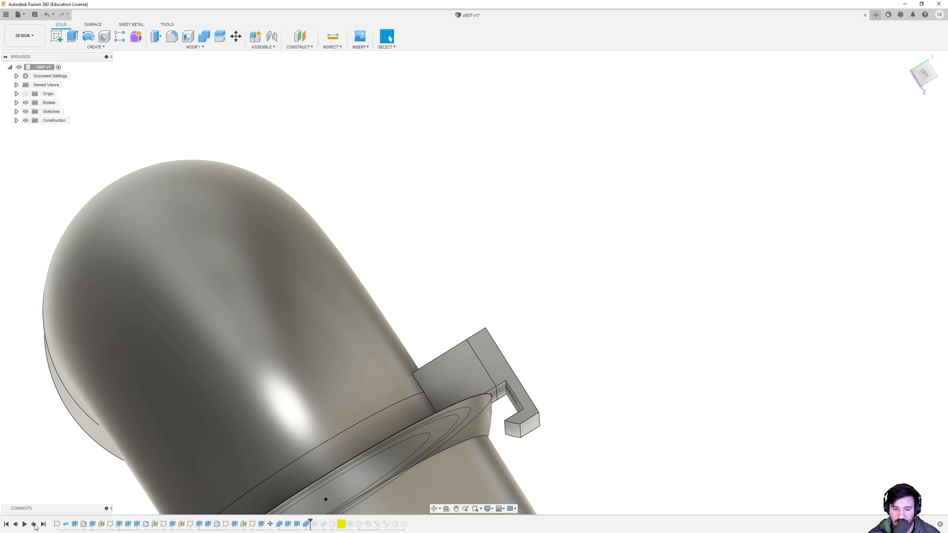
left_click(34, 525)
middle_click_drag(235, 451, 502, 386, "shift")
left_click(450, 382)
left_click(496, 361)
key("Escape")
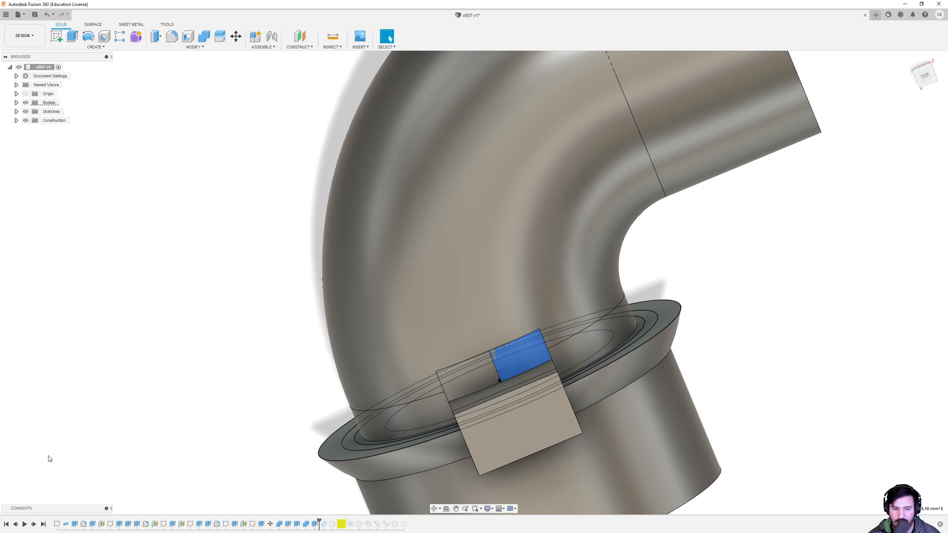
- Compare the hook before and after the combine that merges its block and plate into one body
left_click(35, 527)
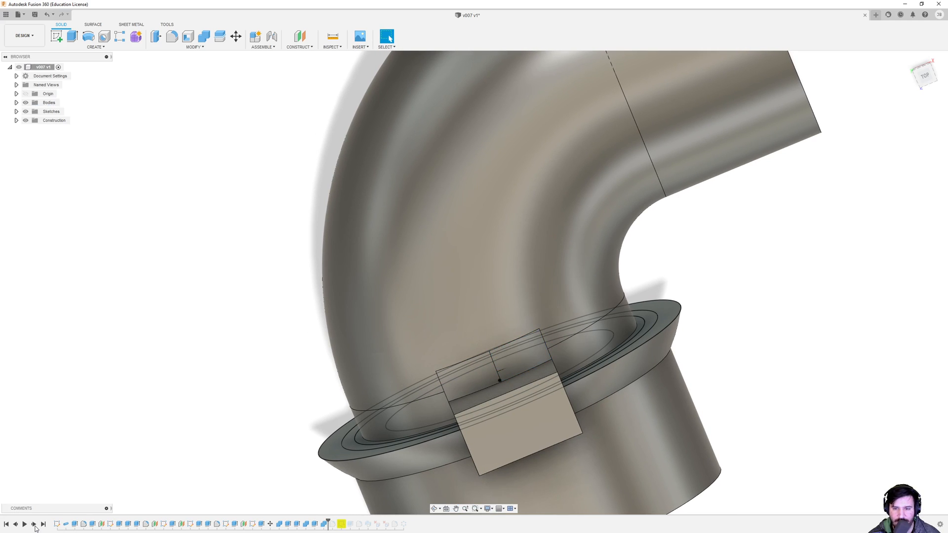
middle_click_drag(321, 499, 482, 458, "shift")
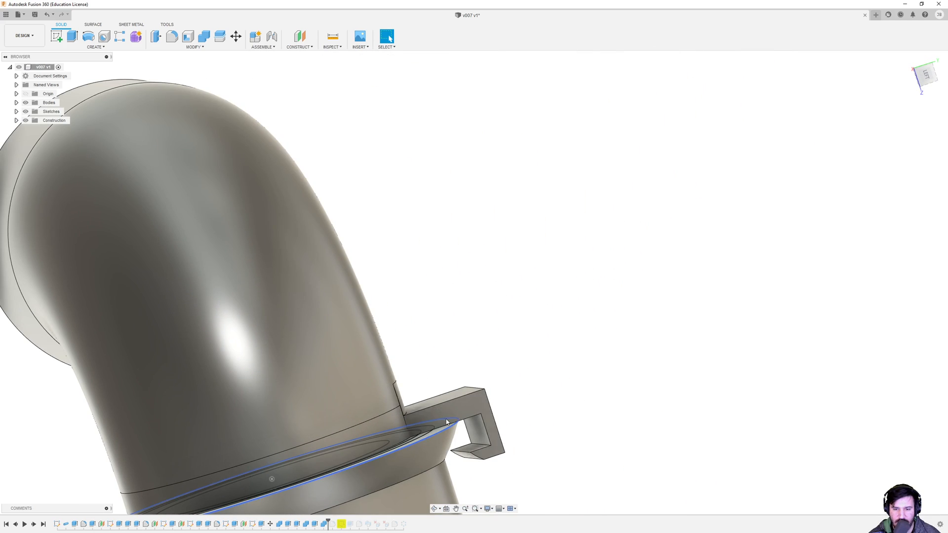
left_click(388, 36)
left_click(15, 525)
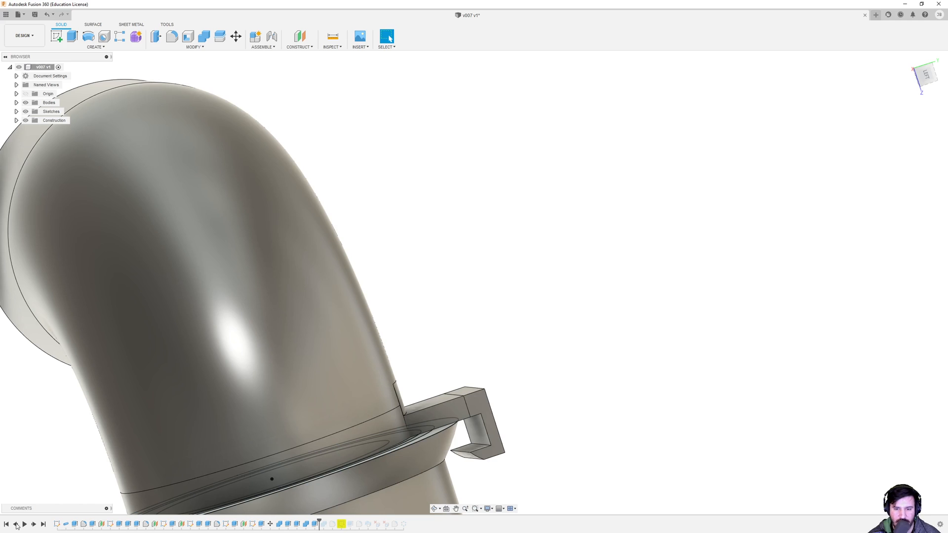
left_click(34, 525)
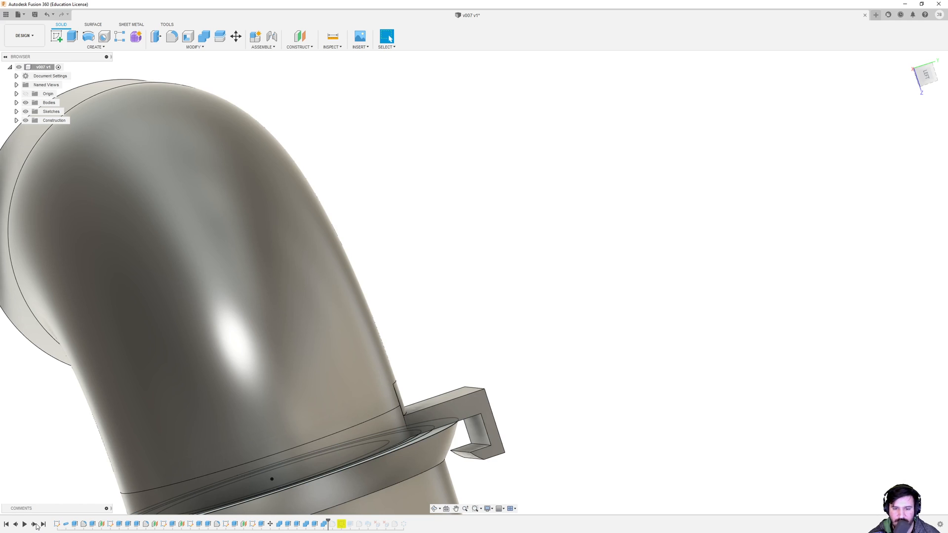
- Advance through the rounding of the hook, Sketch9 and its extrusion, examining the narrow strip on the curved clip
left_click(34, 524)
mouse_move(394, 462)
middle_mouse_down()
mouse_move(373, 419)
mouse_move(288, 403)
mouse_move(363, 371)
middle_mouse_up()
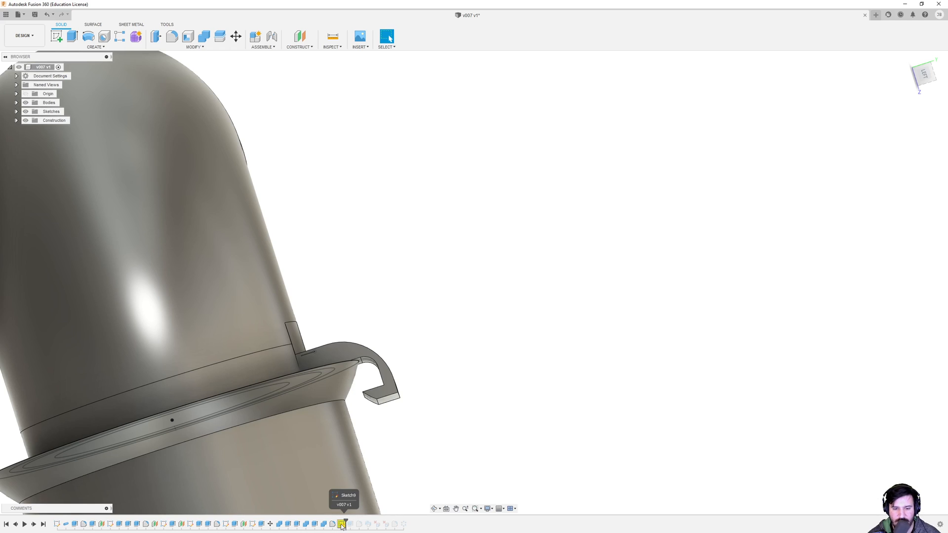
middle_click_drag(223, 431, 303, 313, "shift")
left_click(35, 526)
left_click(35, 525)
left_click(15, 525)
middle_click_drag(212, 480, 266, 385, "shift")
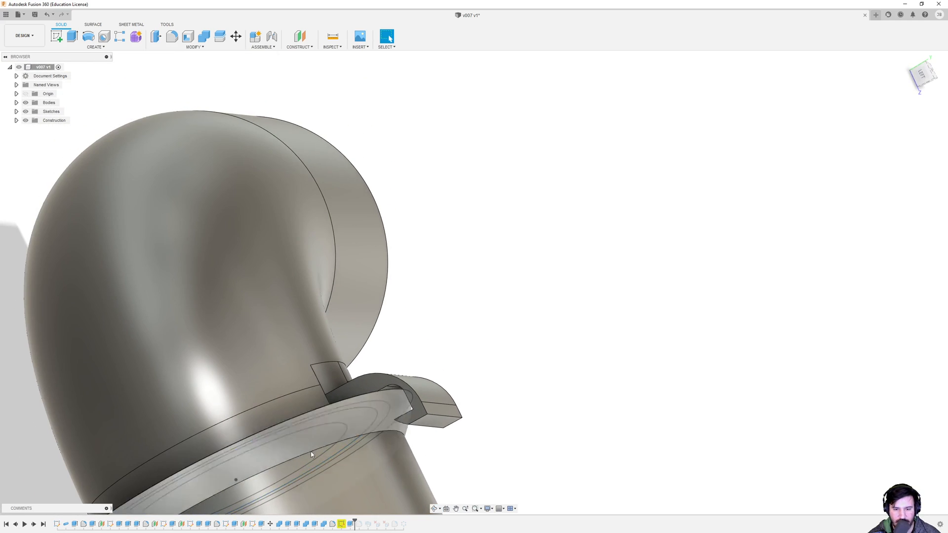
- Examine the settings of the 1.00 mm new-body extrusion made from Sketch9 and close them without changes
right_click(350, 524)
left_click(369, 449)
middle_click_drag(368, 449, 351, 404, "shift")
mouse_move(345, 375)
left_mouse_down()
mouse_move(286, 267)
mouse_move(359, 376)
left_mouse_up()
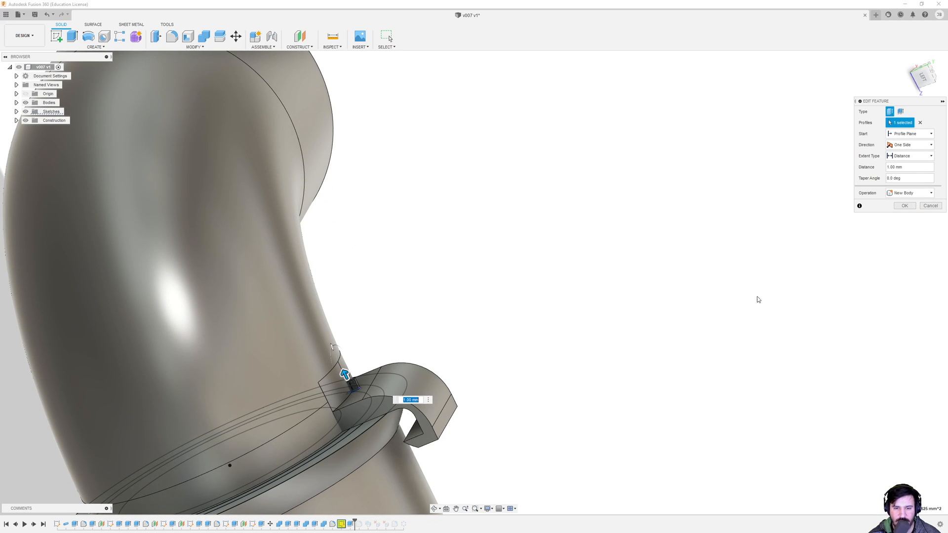
left_click(928, 206)
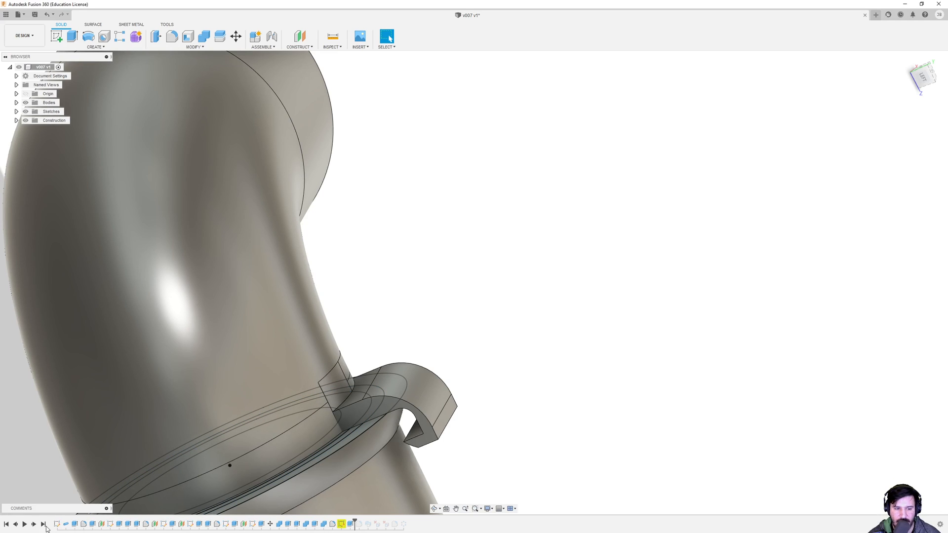
- Advance through the clip's edge rounding and the creation of its raised curved rib, examining the clip from the side and above
left_click(35, 527)
middle_click_drag(441, 482, 443, 439, "shift")
left_click(34, 525)
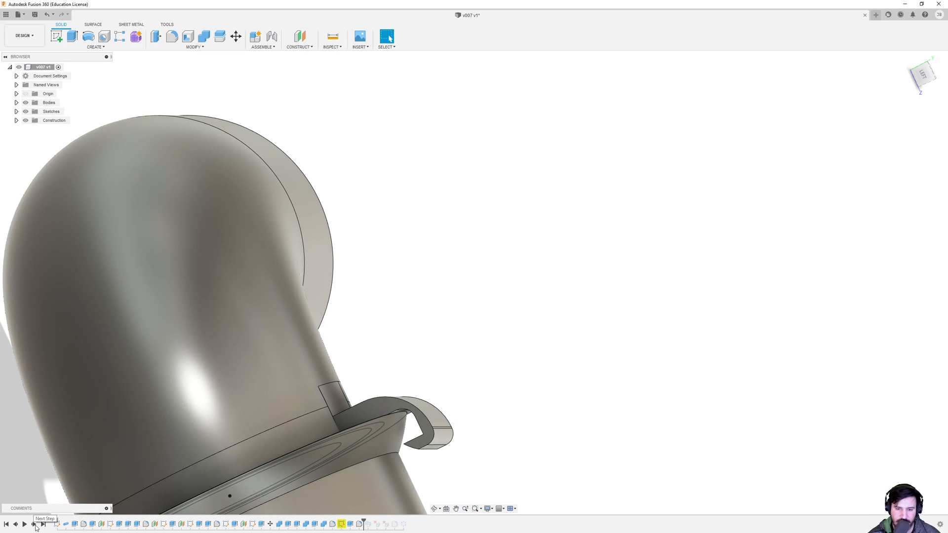
left_click(35, 527)
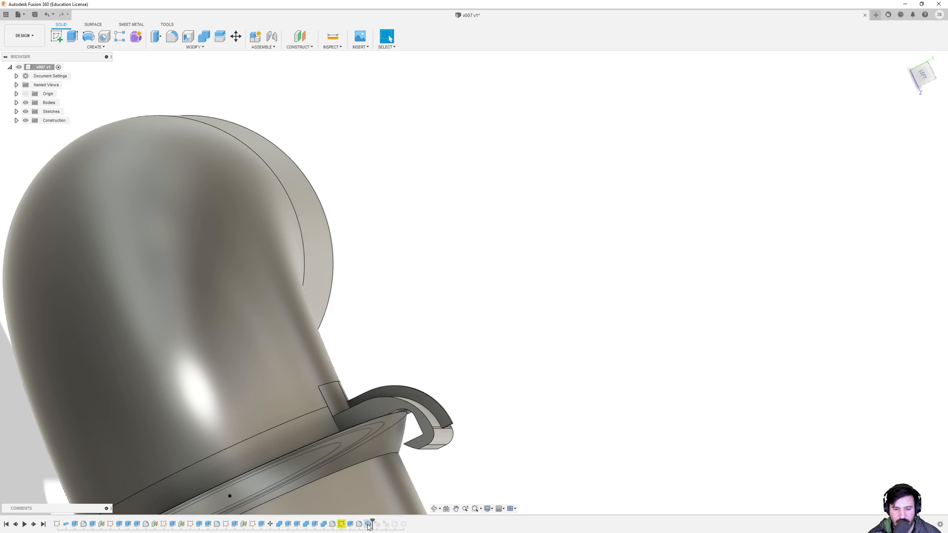
middle_click_drag(348, 442, 348, 414)
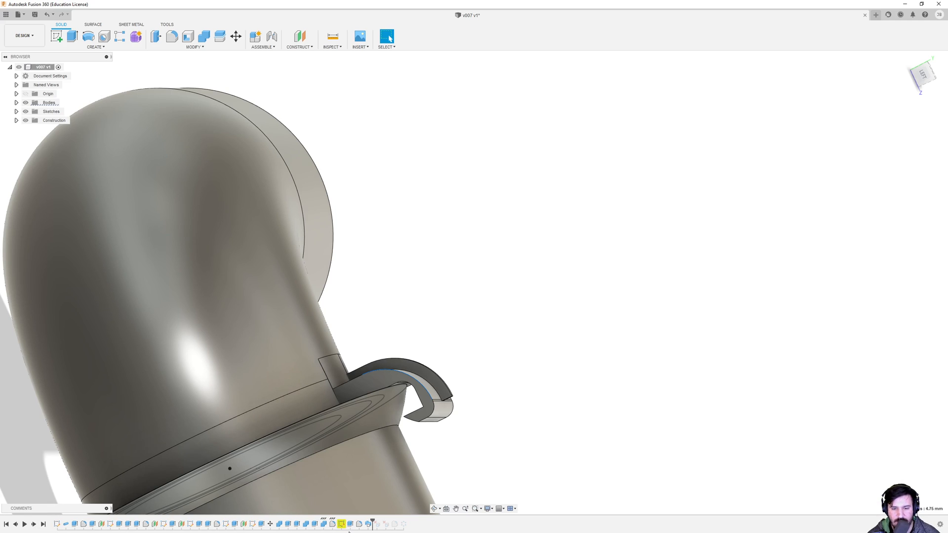
left_click(34, 525)
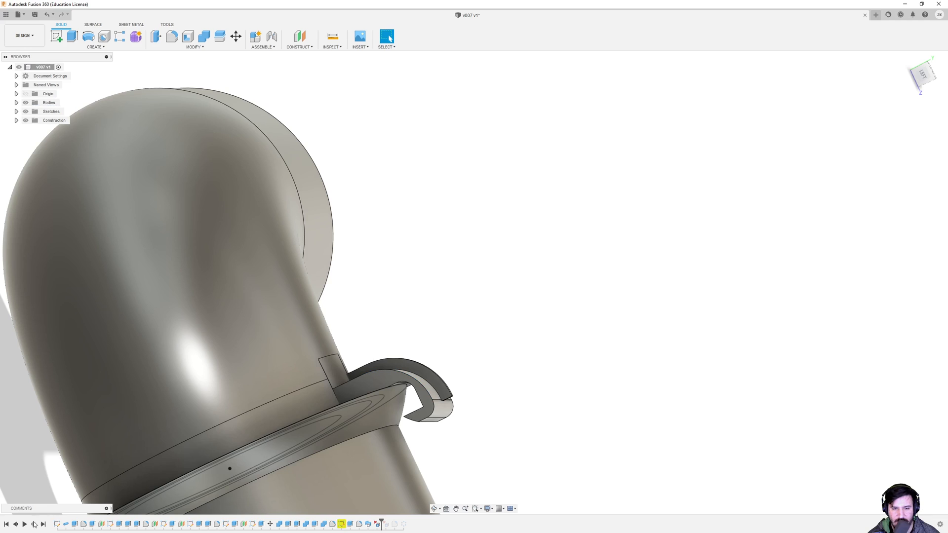
middle_click_drag(337, 435, 399, 340, "shift")
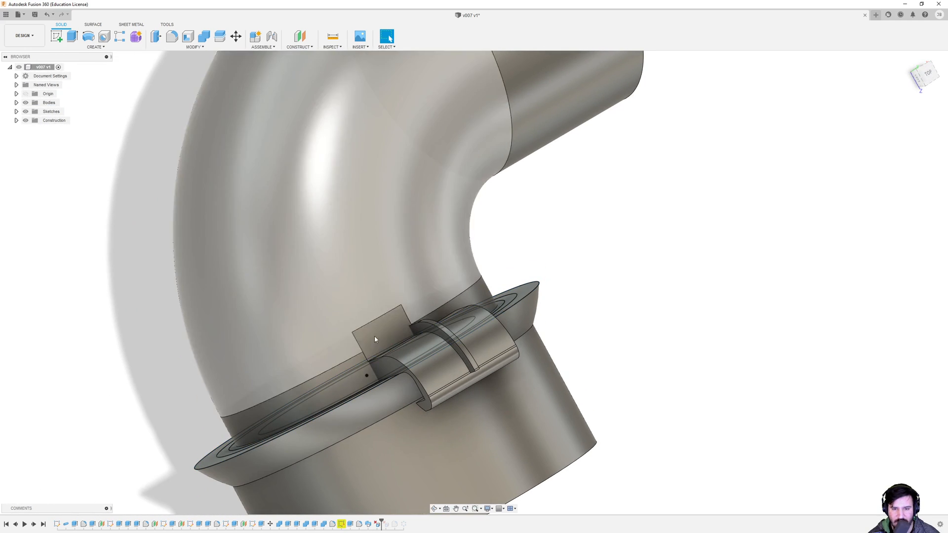
- Advance through the removal of the flat plate beside the clip and the feature that follows, examining the clip from the side
left_click(34, 525)
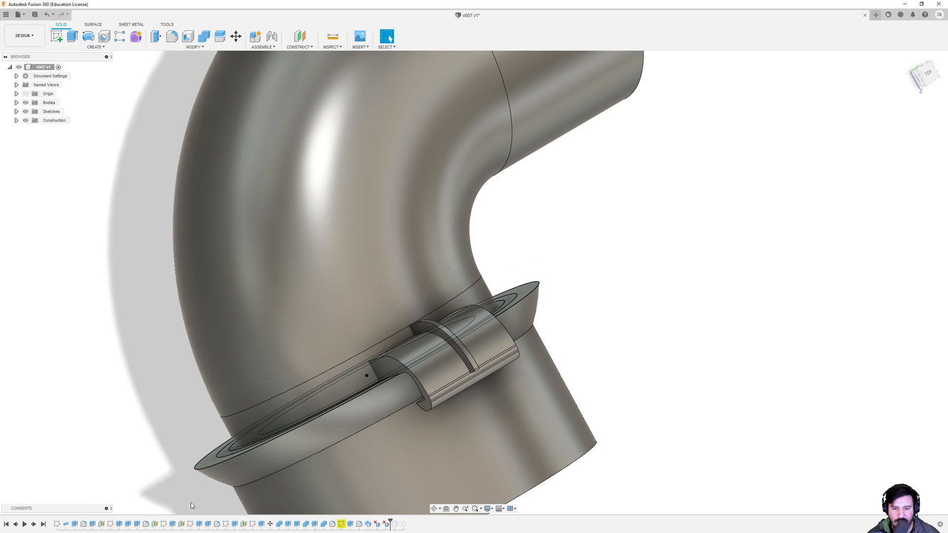
middle_click_drag(411, 488, 448, 444, "shift")
left_click(34, 525)
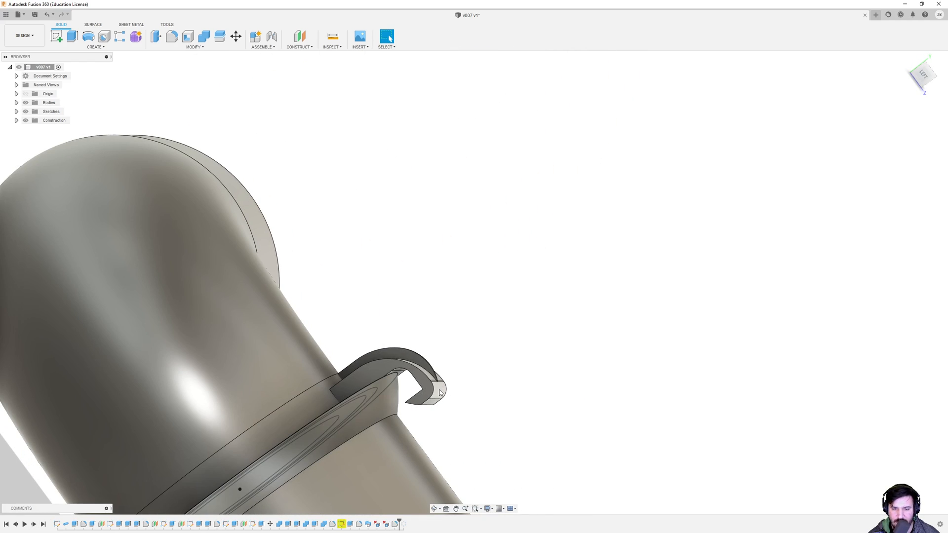
- Examine the settings of the circular pattern that copies the clip bodies and close them without changes
right_click(403, 525)
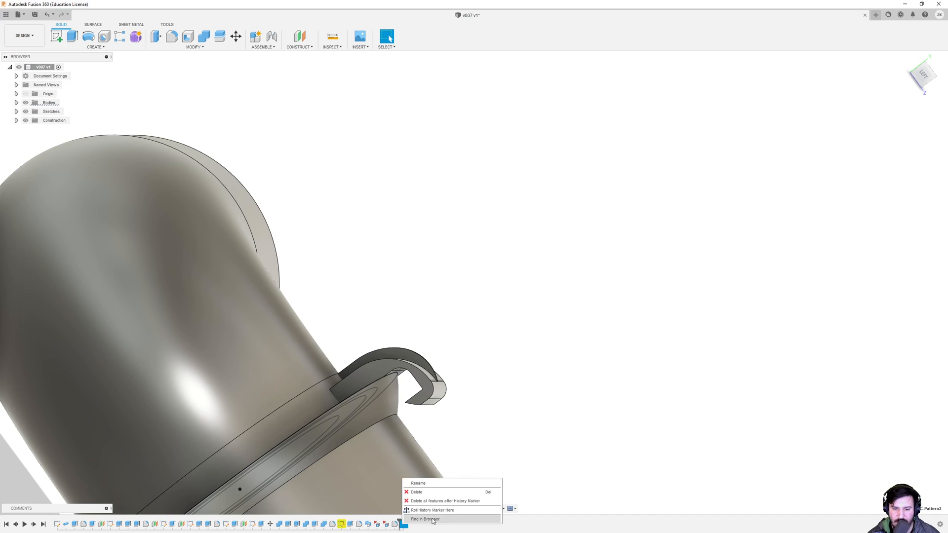
left_click(401, 528)
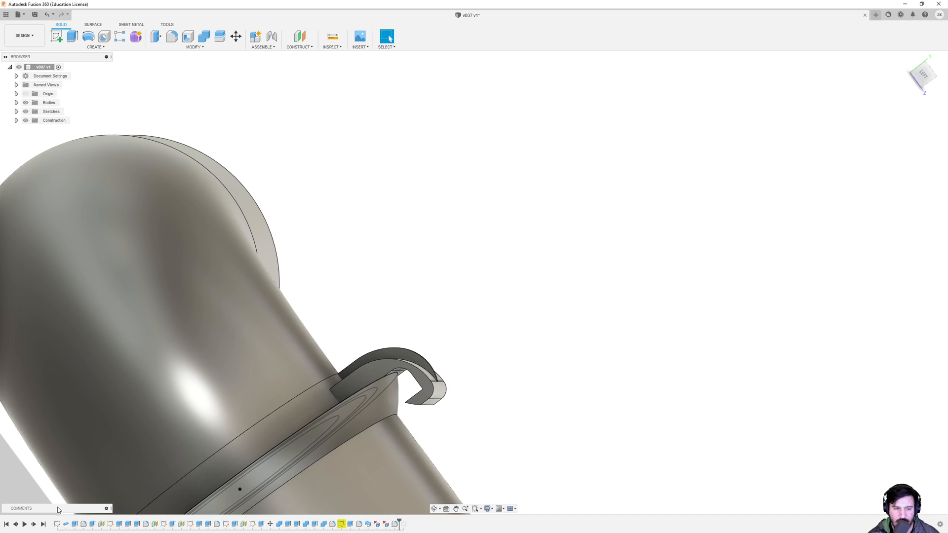
right_click(402, 525)
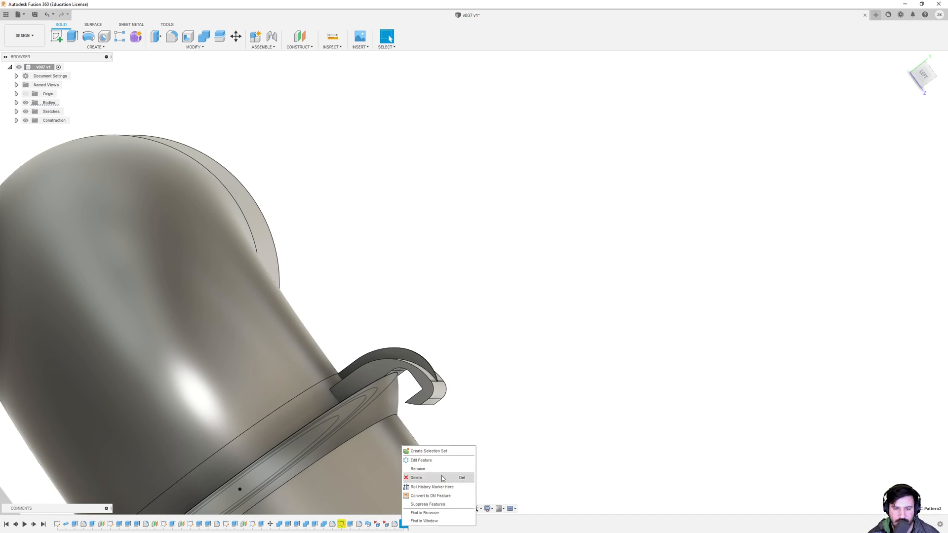
left_click(446, 464)
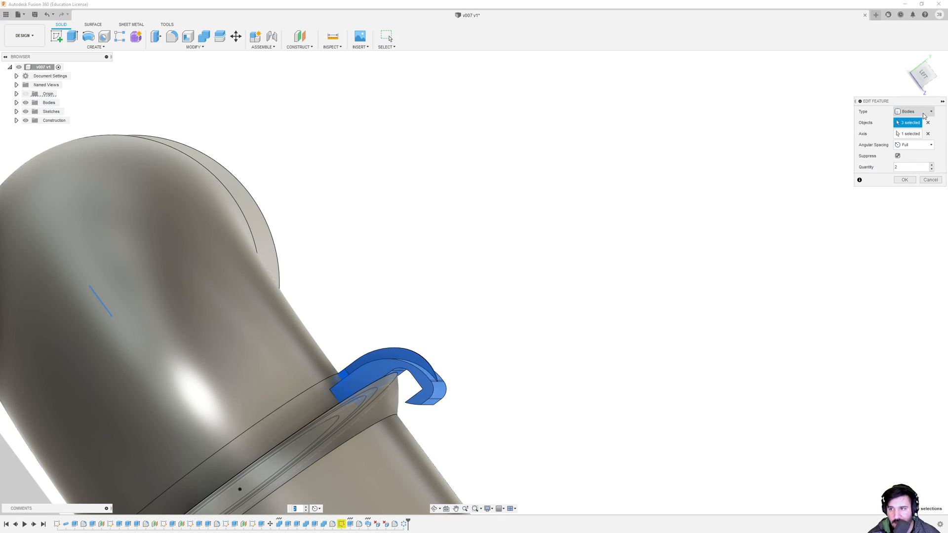
left_click(931, 180)
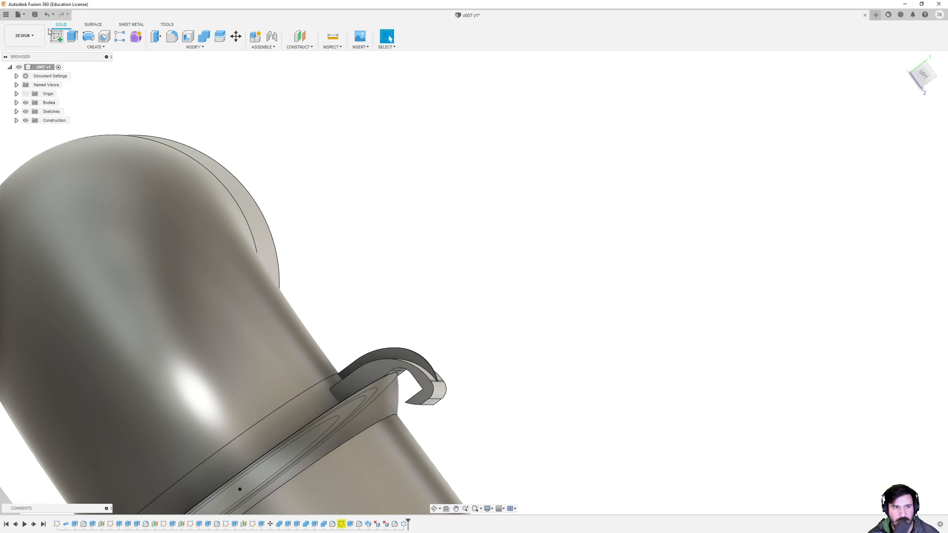
- Locate the Circular Pattern command among the creation tools and examine the patterned clips on opposite sides of the flange
left_click(98, 46)
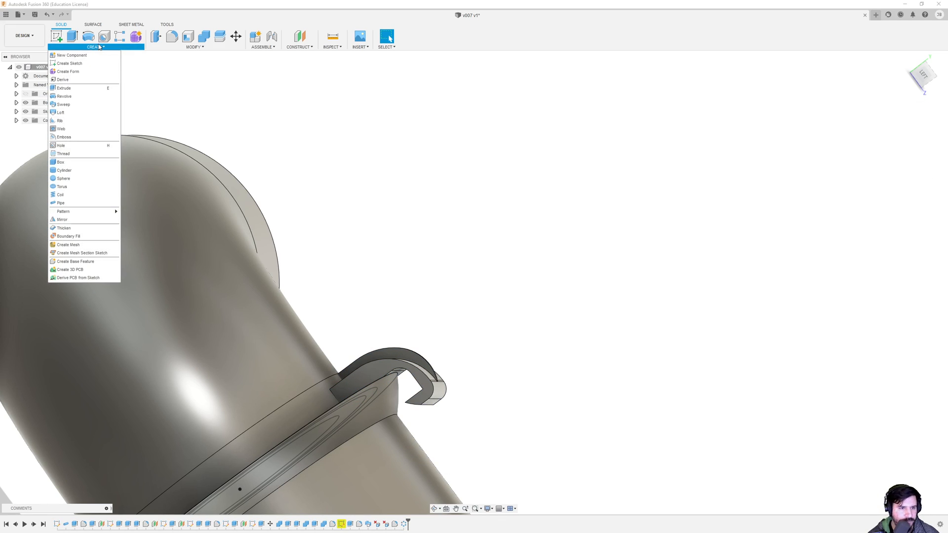
left_click(193, 48)
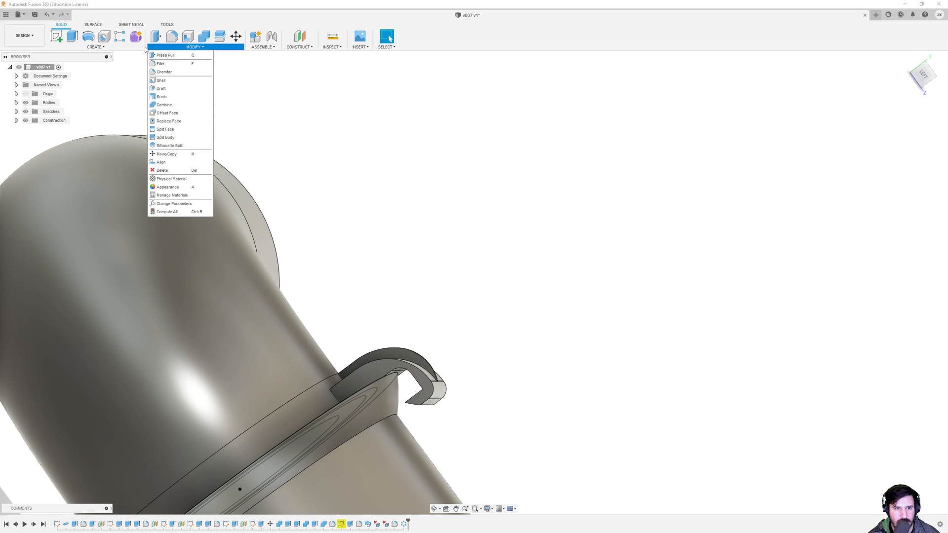
mouse_move(113, 49)
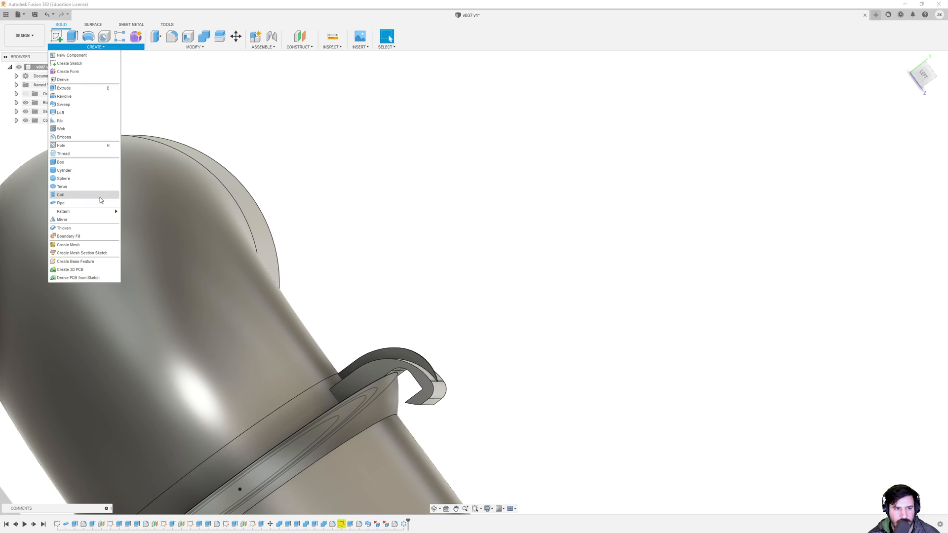
mouse_move(105, 214)
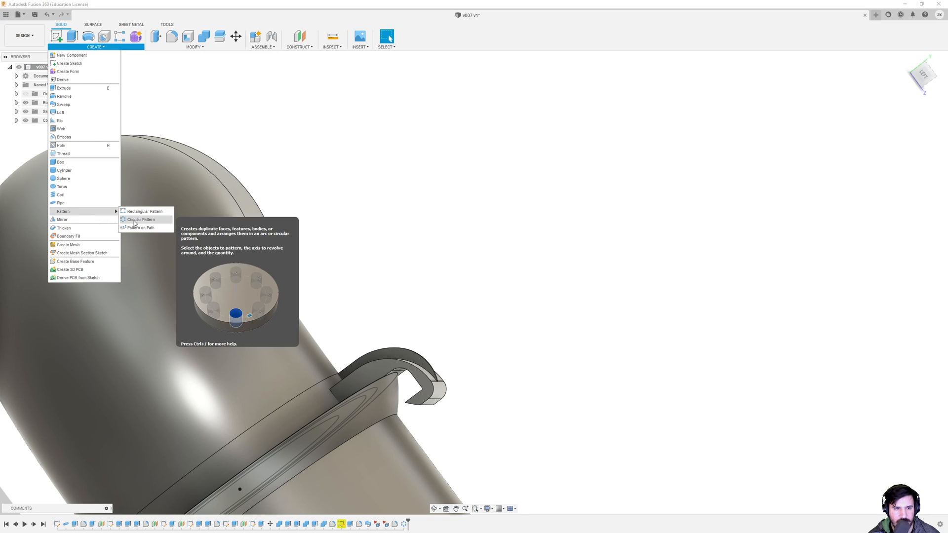
left_click(453, 328)
middle_click_drag(395, 291, 560, 110)
middle_click_drag(278, 373, 432, 525, "shift")
- Set the clip's circular pattern quantity to 4 and inspect the copies around the flange
right_click(406, 524)
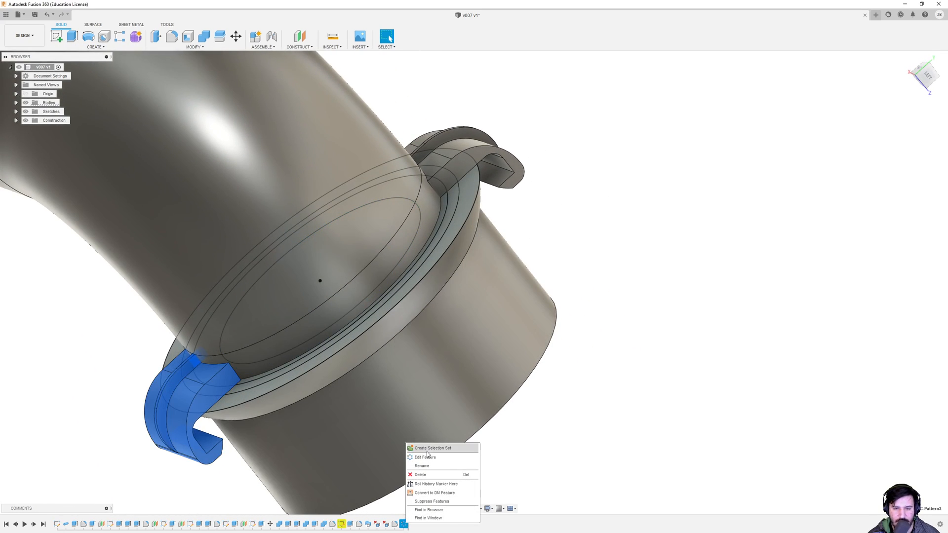
left_click(429, 448)
left_click(932, 165)
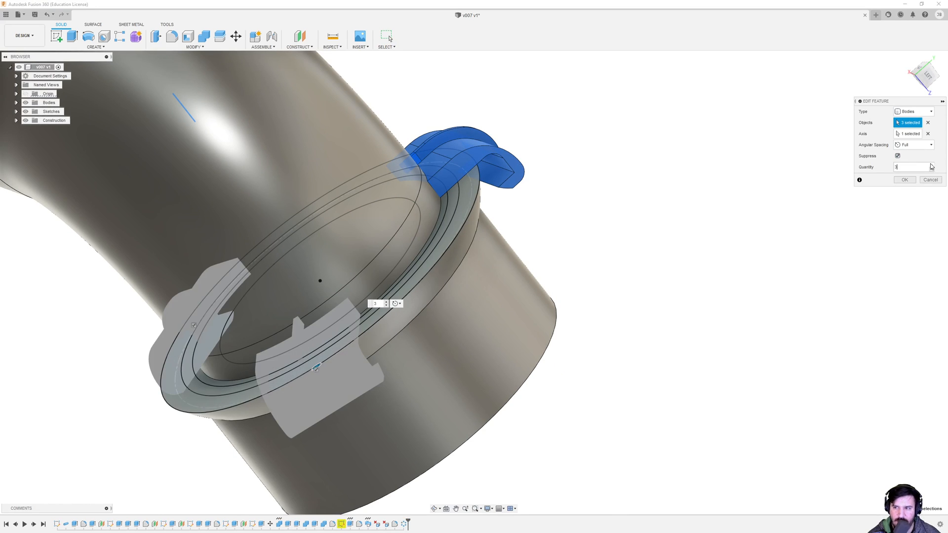
left_click(931, 165)
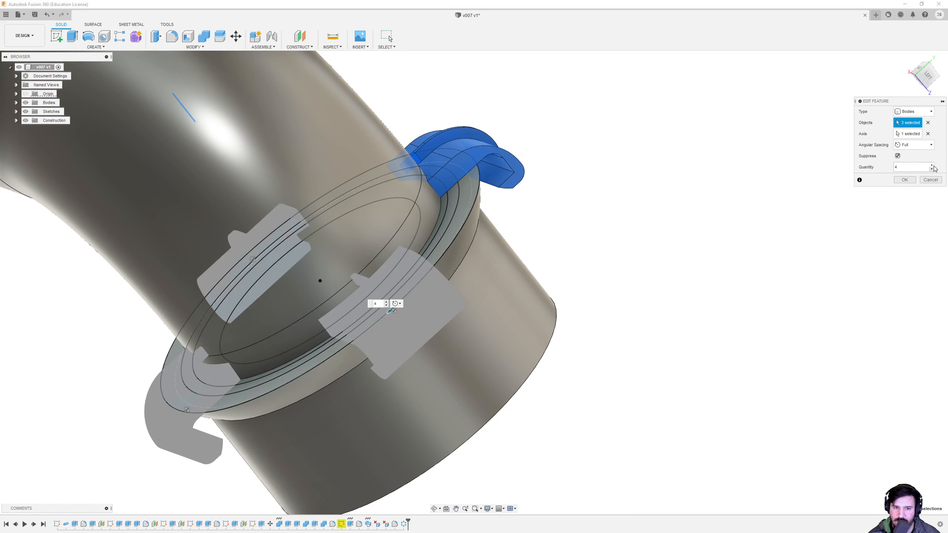
middle_click_drag(415, 254, 465, 236, "shift")
left_click(900, 179)
middle_click_drag(651, 153, 437, 303, "shift")
scroll(665, 212, "up", 3)
scroll(620, 178, "up", 3)
scroll(620, 182, "down", 5)
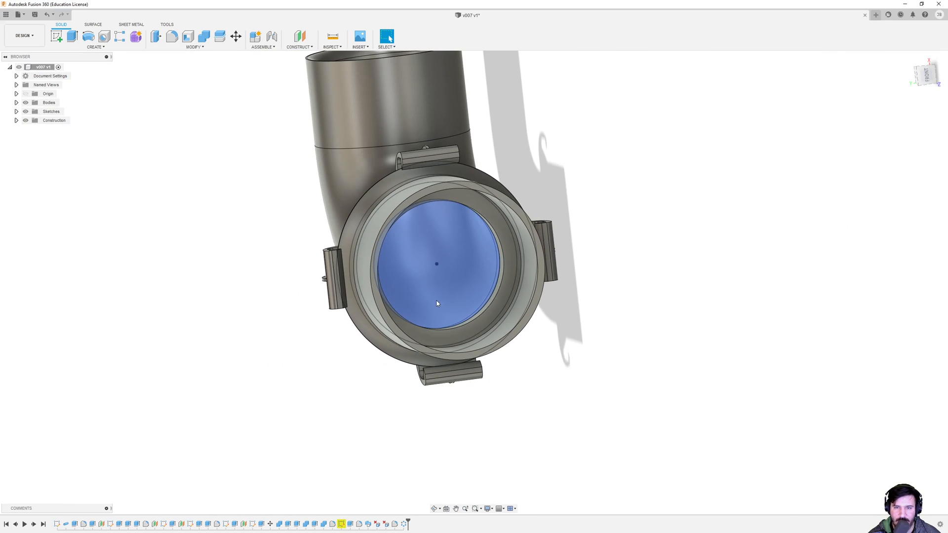
- Change the clip pattern's quantity to 20 and inspect the overlapping ring of clips
right_click(404, 525)
left_click(420, 458)
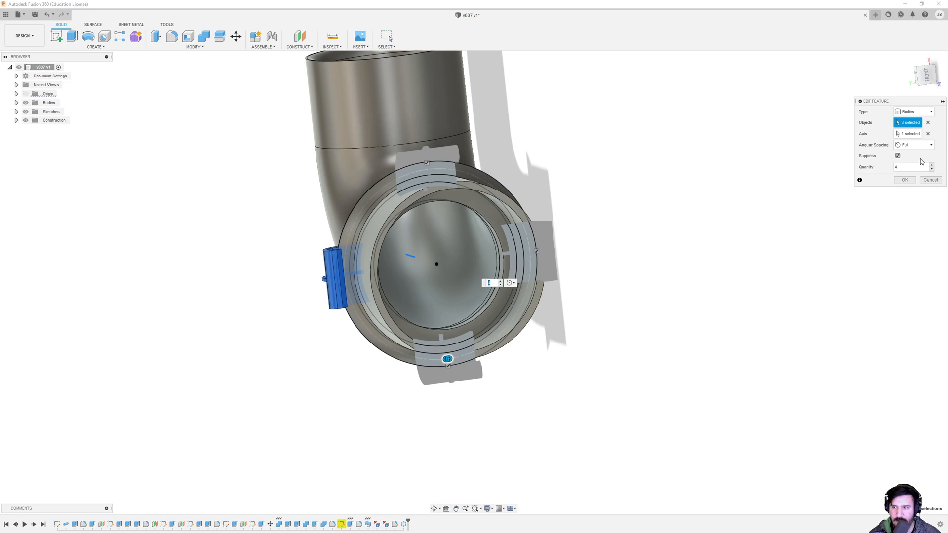
left_click_drag(913, 167, 855, 173)
key("BackSpace")
type("20")
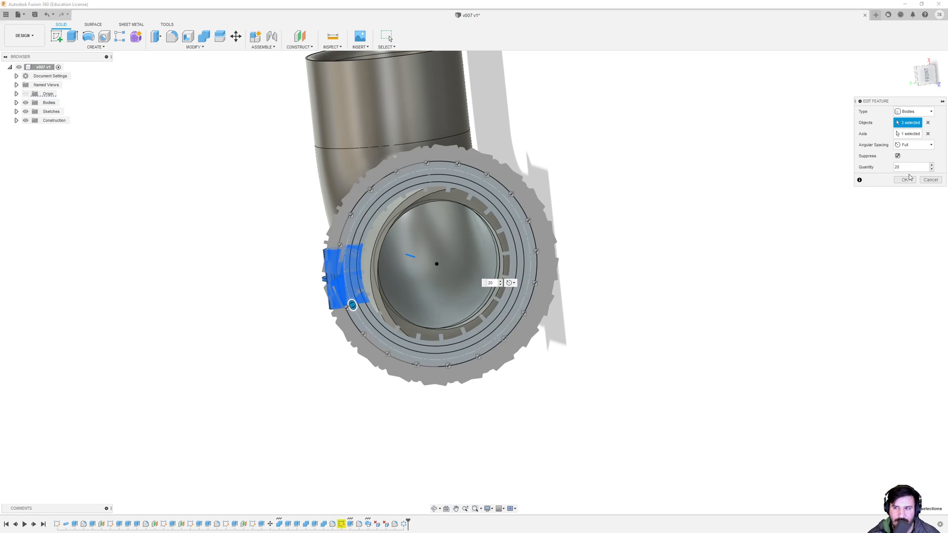
left_click(907, 181)
middle_click_drag(485, 299, 533, 214, "shift")
- Reopen the clip pattern, reduce its quantity to 2 and examine the preview from several sides
right_click(404, 524)
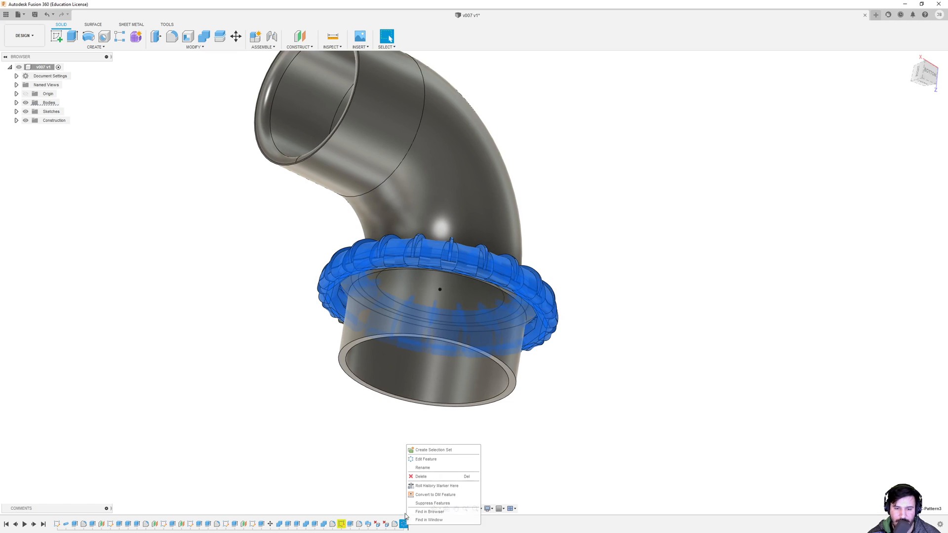
left_click(426, 460)
middle_click_drag(541, 334, 748, 228, "shift")
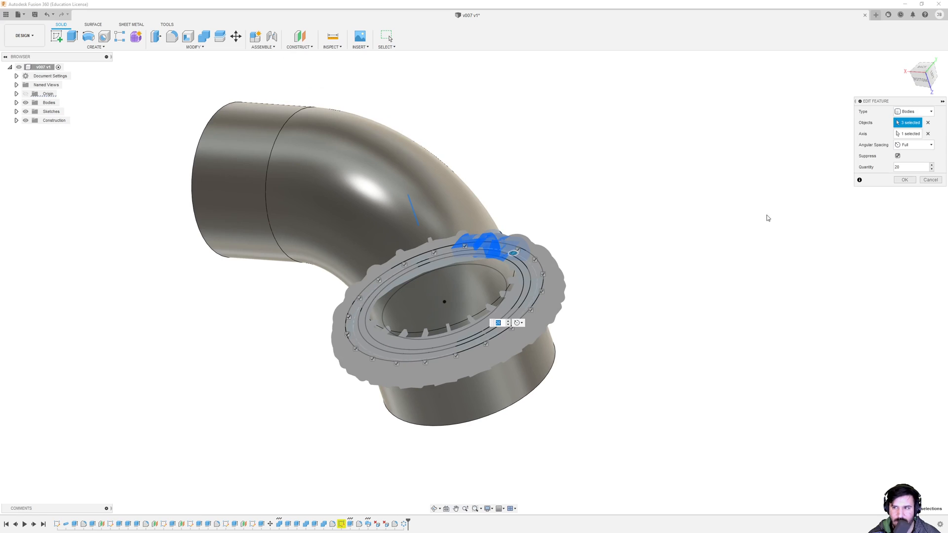
left_click(932, 169)
left_click(932, 169)
left_click(932, 169)
left_click(931, 169)
left_click(932, 169)
left_click(931, 169)
left_click(932, 169)
left_click(932, 169)
left_click(931, 169)
left_click(931, 169)
left_click(932, 169)
left_click(932, 169)
left_click(932, 169)
left_click(932, 169)
left_click(932, 169)
left_click(932, 169)
left_click(932, 169)
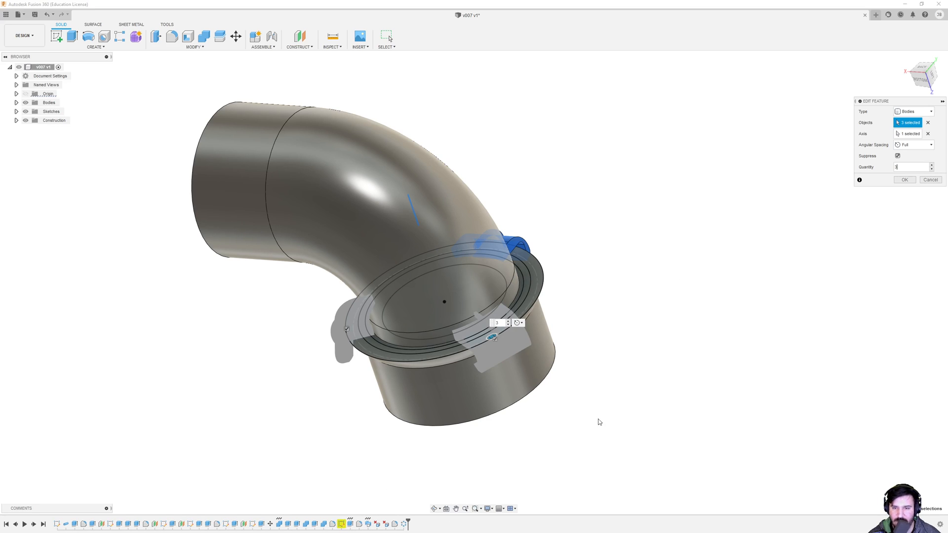
left_click(932, 169)
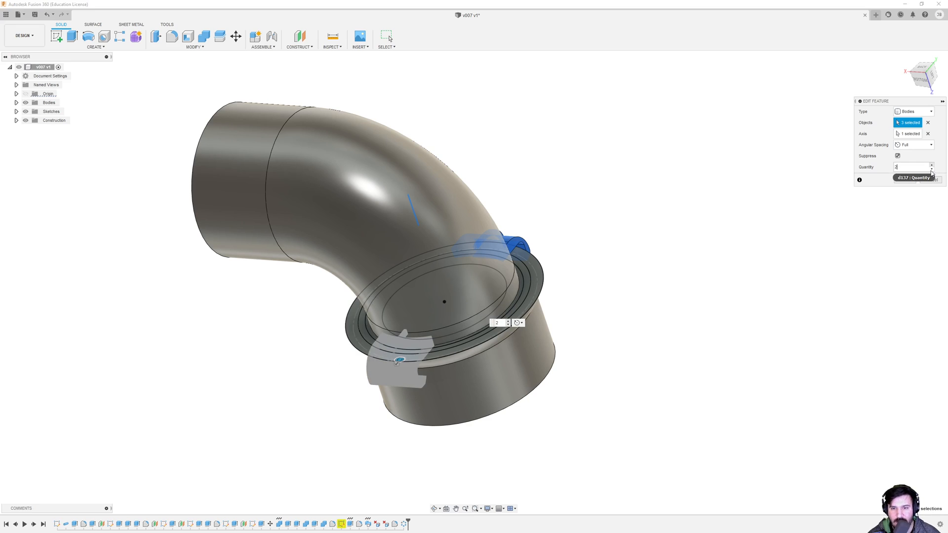
middle_click_drag(675, 377, 561, 324, "shift")
middle_click_drag(359, 208, 406, 255, "shift")
middle_click_drag(358, 209, 338, 271, "shift")
middle_click_drag(500, 348, 415, 314, "shift")
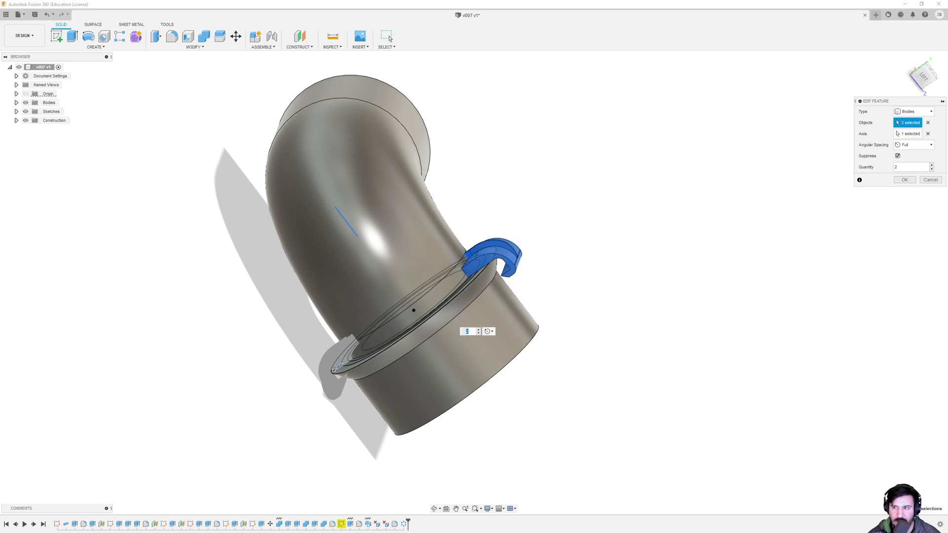
- Try a quantity of 502 for the clip pattern and inspect the preview around the flange
left_click(922, 167)
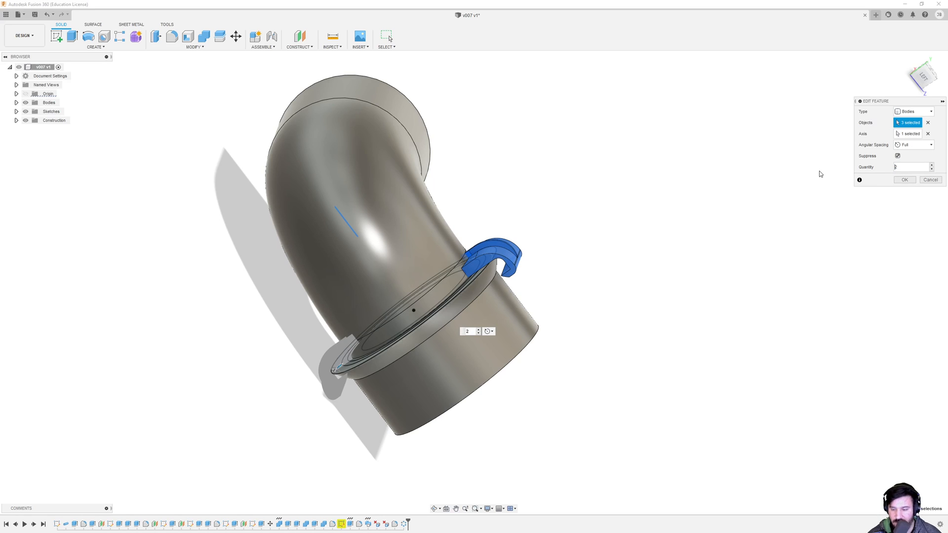
type("50")
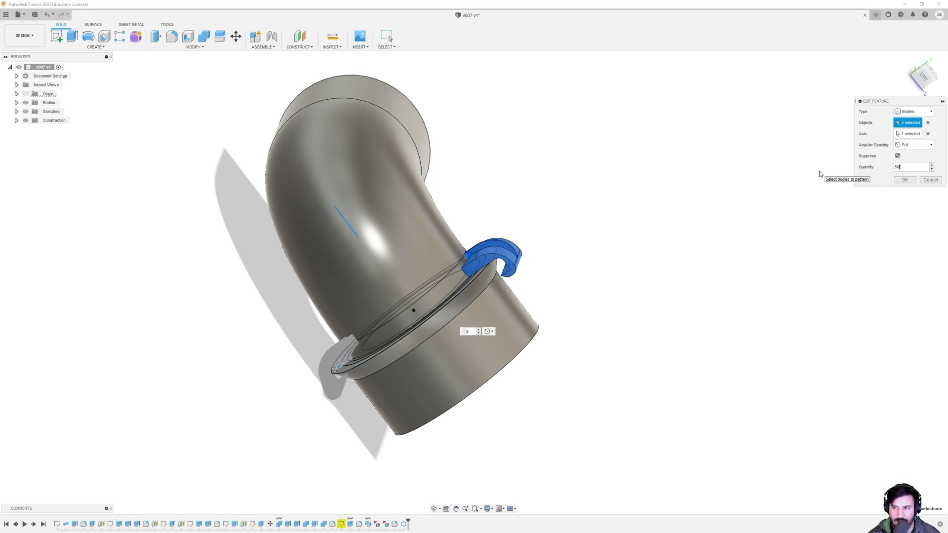
key("Return")
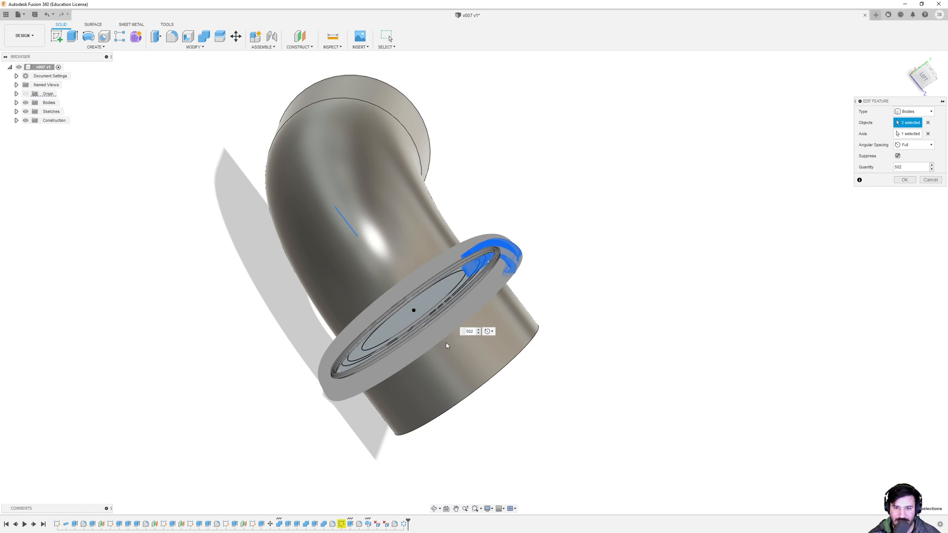
middle_click_drag(447, 346, 535, 389, "shift")
middle_click_drag(443, 296, 447, 222, "shift")
- Set the clip pattern's quantity to 2 and apply the edit
double_click(910, 166)
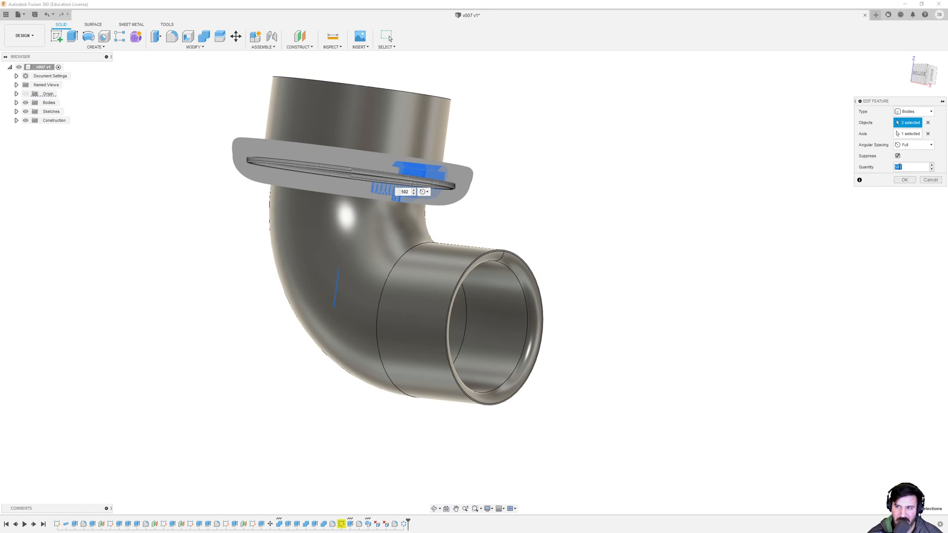
type("2")
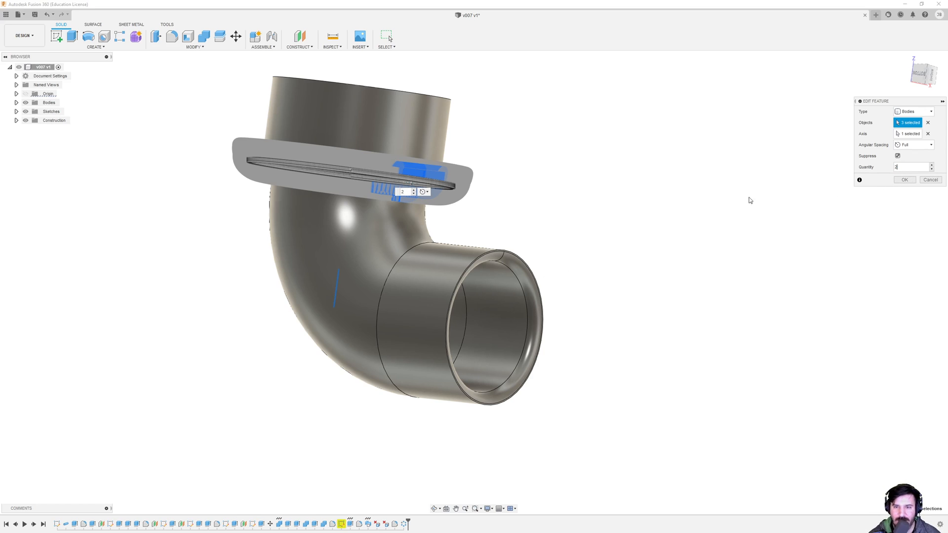
left_click(905, 180)
middle_click_drag(467, 222, 704, 313, "shift")
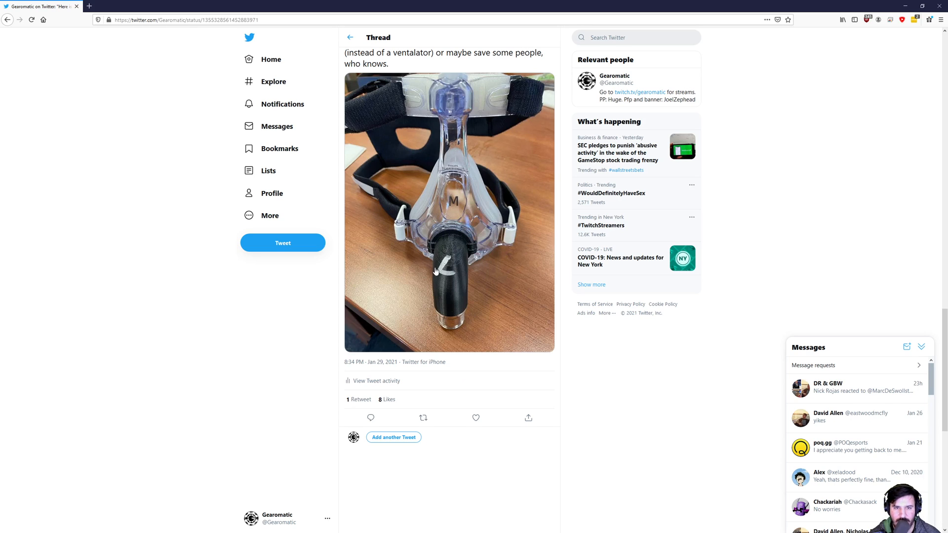
- Enlarge the browser photo of the printed part attached to the mask, then switch back to the Fusion 360 model
left_click(441, 277)
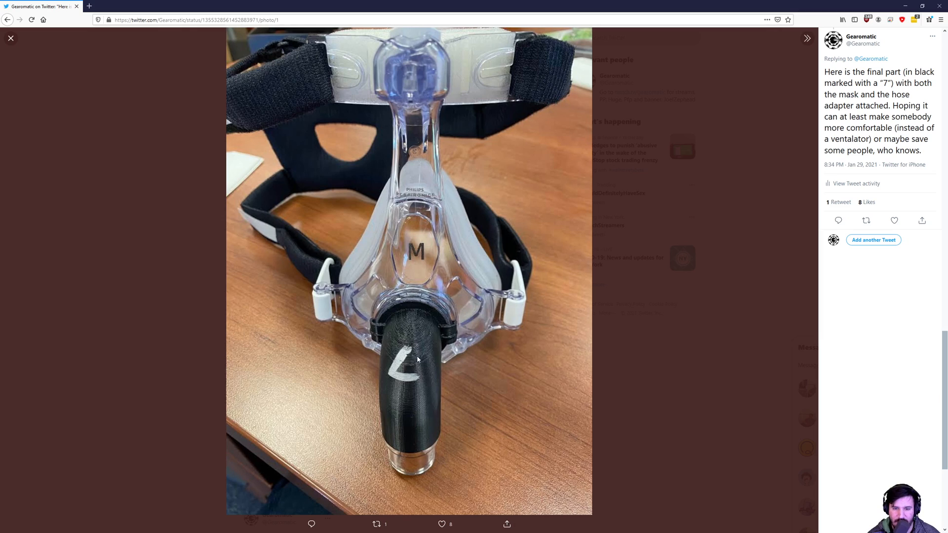
key("alt+Tab")
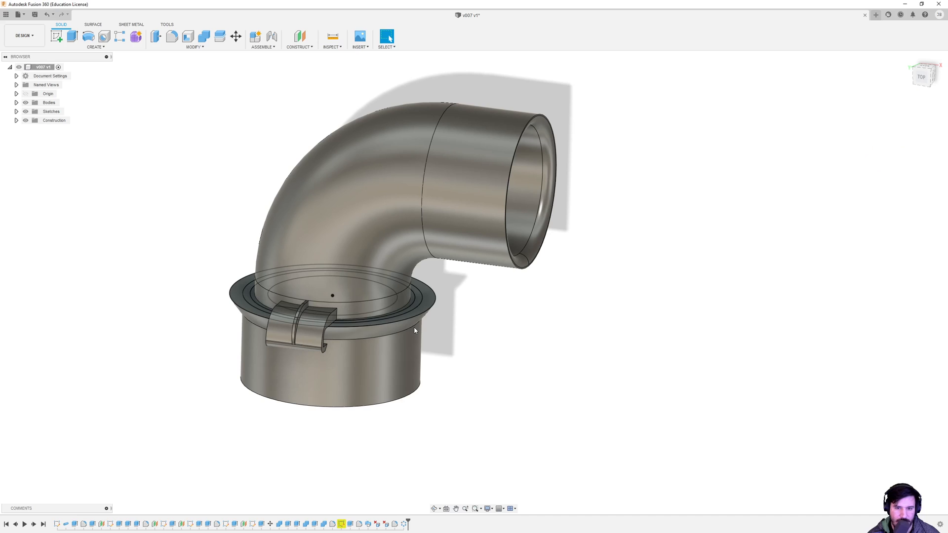
middle_click_drag(577, 133, 658, 139)
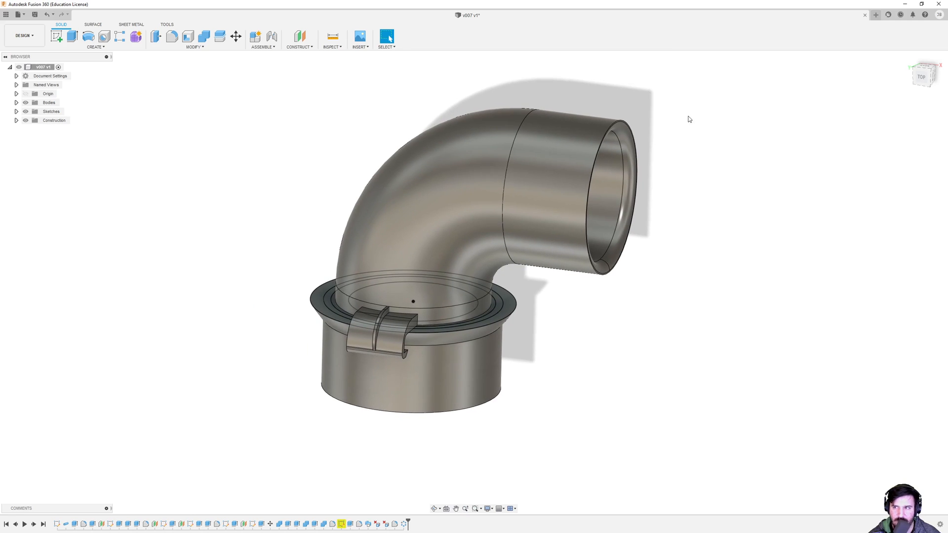
- Orient the elbow upright to match the mask photo and examine how the two opposite clips sit on the flange
left_click_drag(930, 73, 917, 144)
left_click(920, 75)
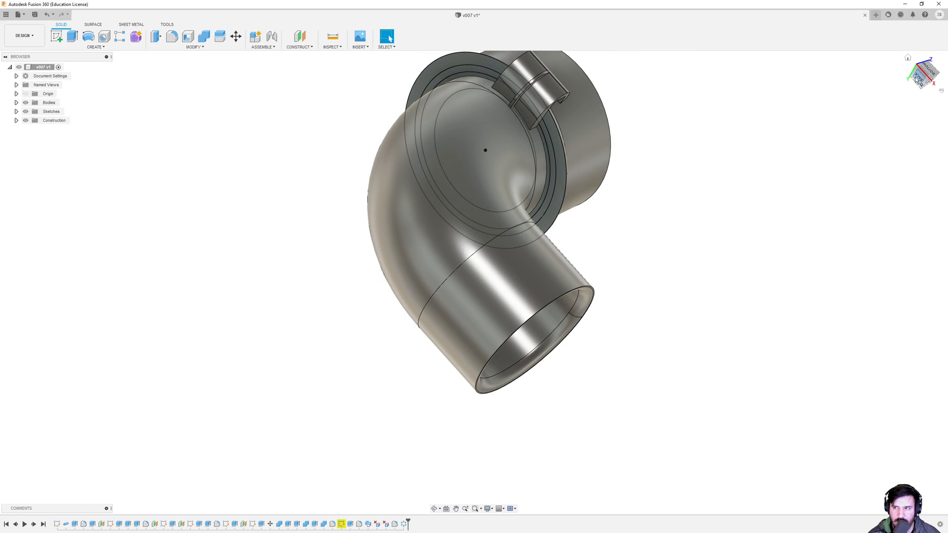
middle_click_drag(665, 174, 568, 198)
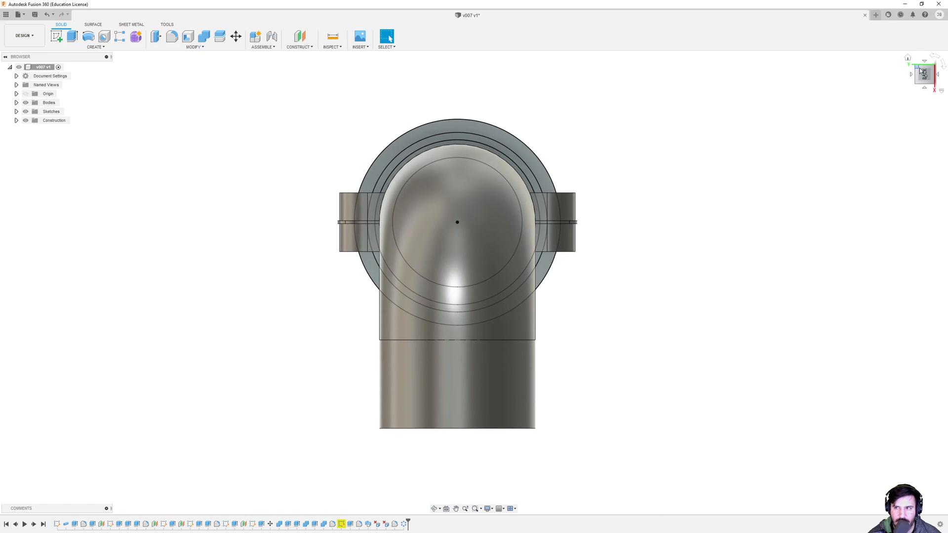
left_click_drag(923, 74, 922, 101)
middle_click_drag(558, 226, 528, 247)
scroll(542, 253, "up", 2)
scroll(542, 254, "down", 5)
key("alt+Tab")
key("alt+Tab")
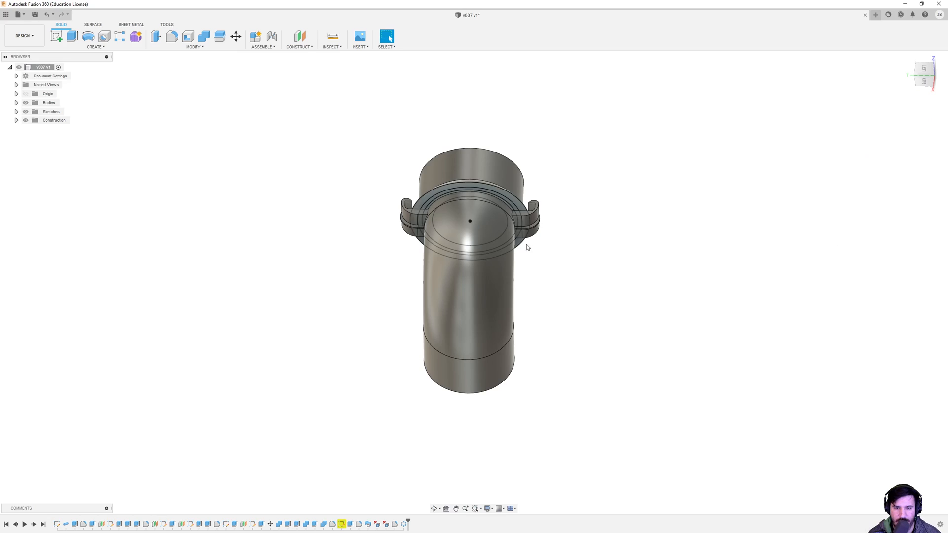
left_click(927, 74)
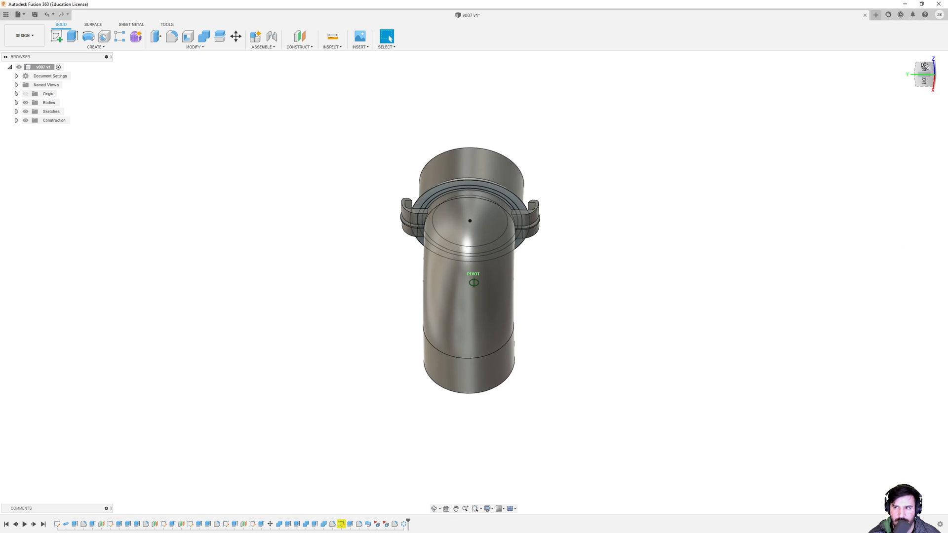
- Check the browser photo of the printed part on the mask, then switch back to Fusion 360 and view the elbow from its open ends
key("alt+Tab")
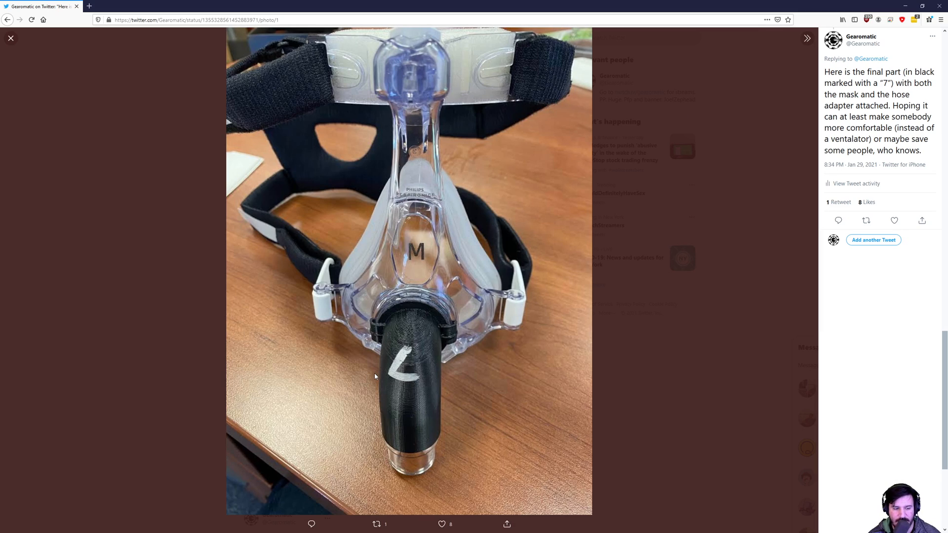
key("alt+Tab")
middle_click_drag(511, 364, 408, 308)
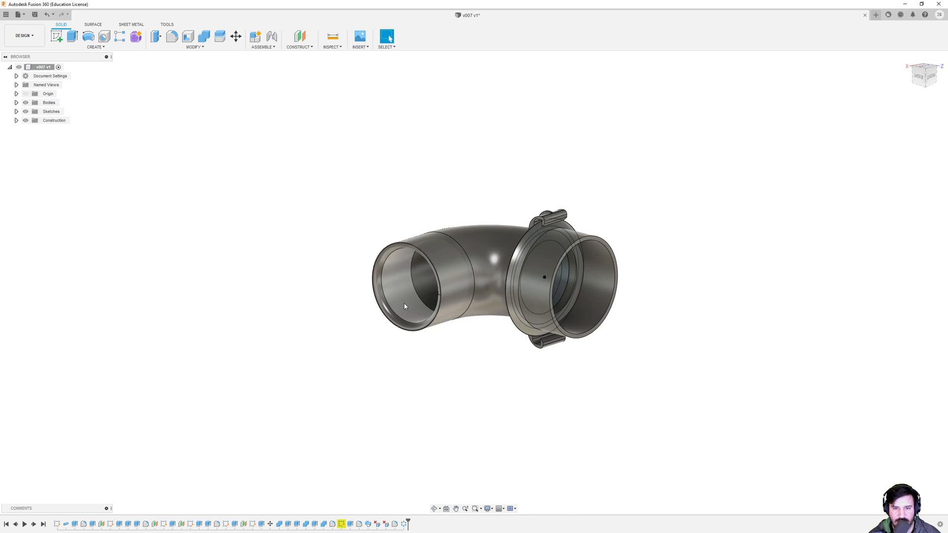
- Edit the elbow's original pipe feature and set its section size to 26.25 mm
right_click(66, 524)
left_click(85, 465)
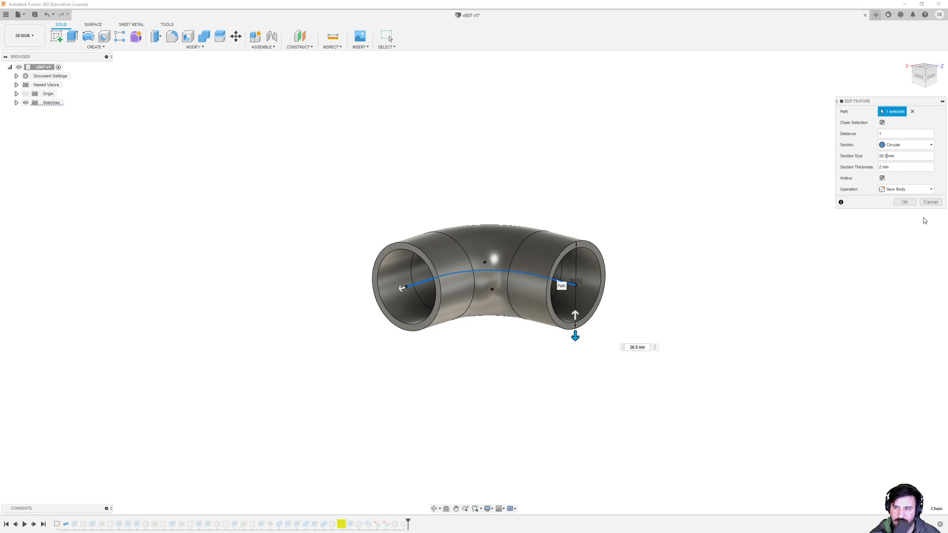
type("2")
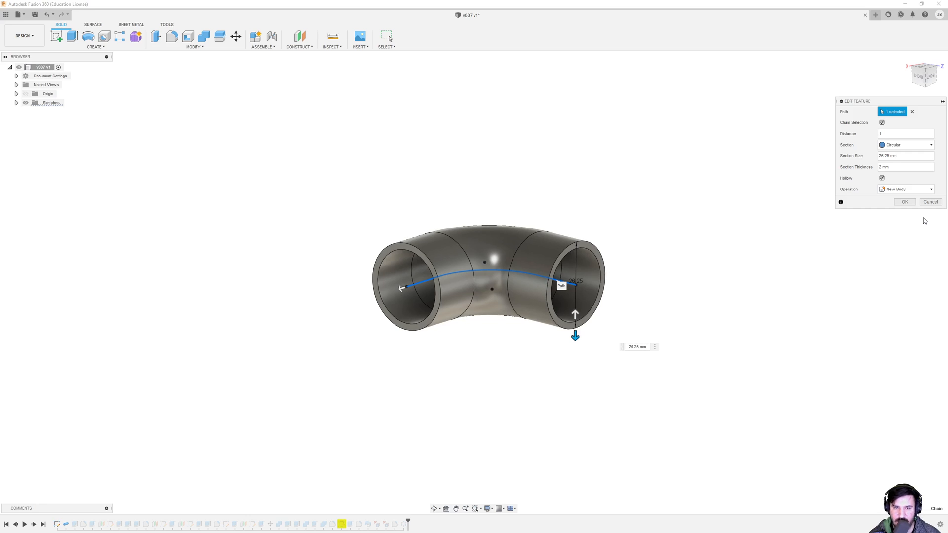
key("Return")
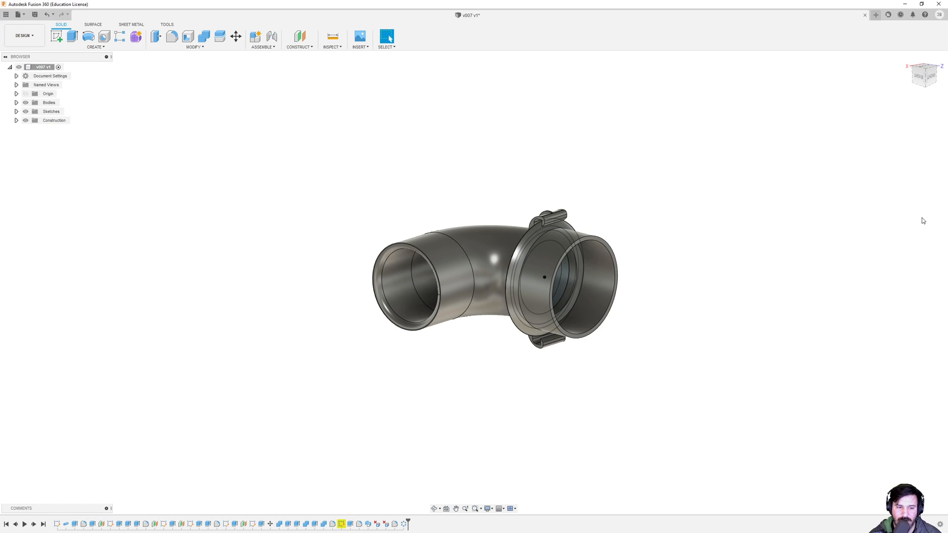
- Reopen the elbow's pipe feature and set its section size to 26.75 mm
right_click(69, 518)
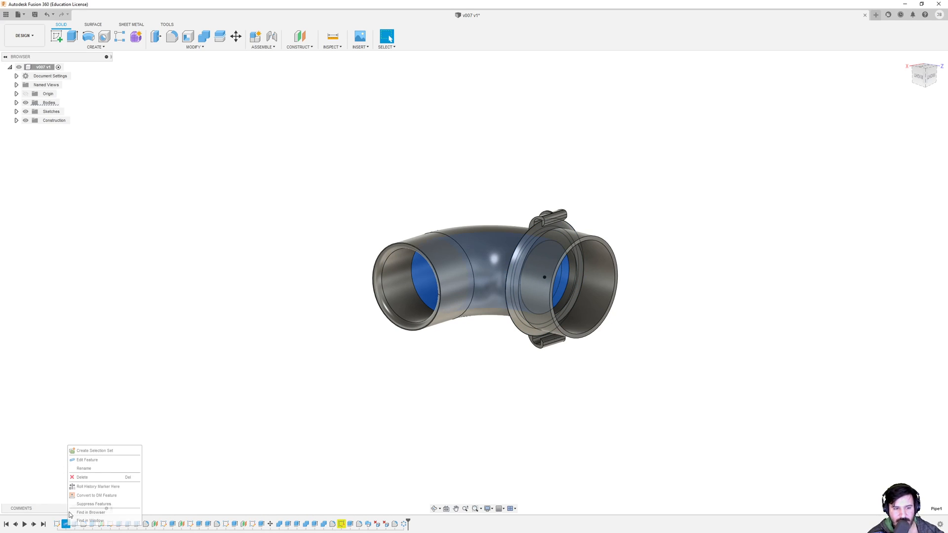
left_click(87, 461)
left_click(887, 157)
key("BackSpace")
type("75")
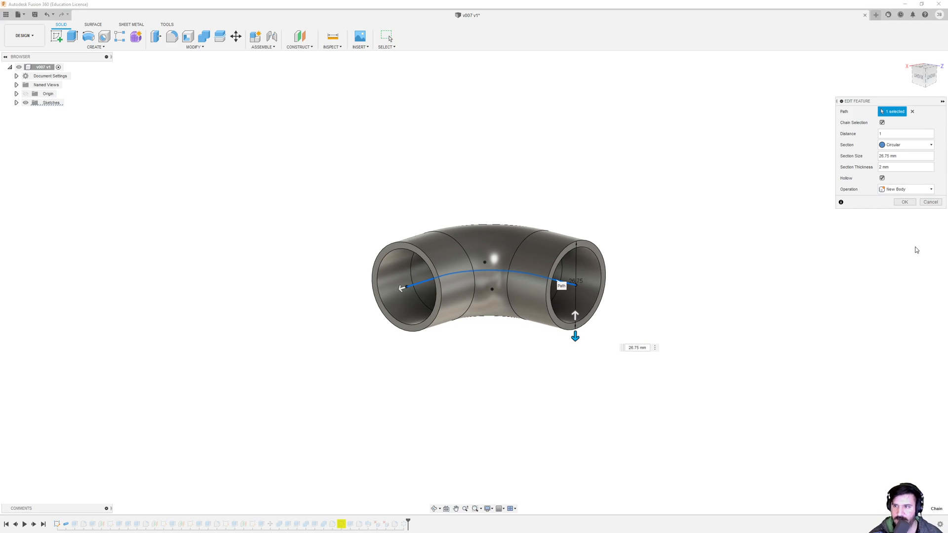
left_click(907, 202)
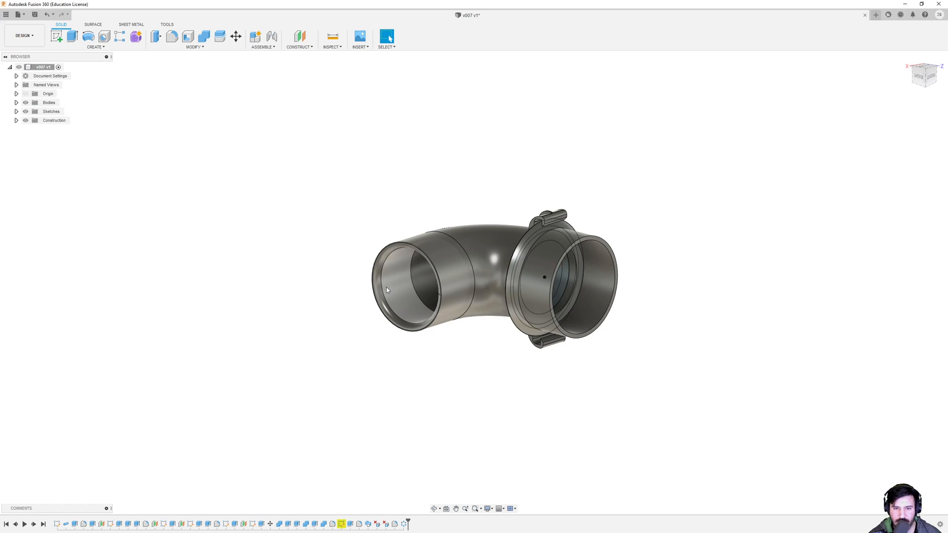
- Examine the finished elbow from several sides, including its open ends, flange and clips
key("alt+Tab")
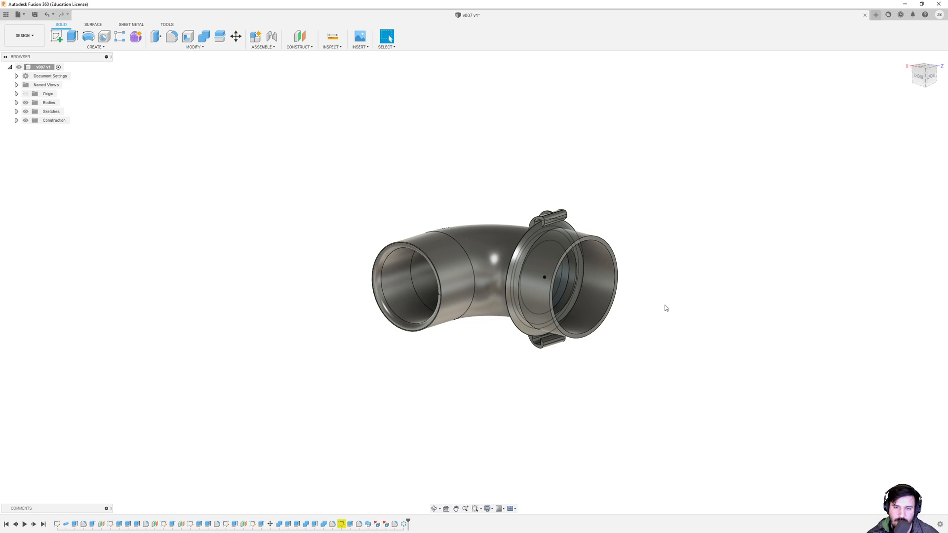
middle_click_drag(662, 277, 451, 433, "shift")
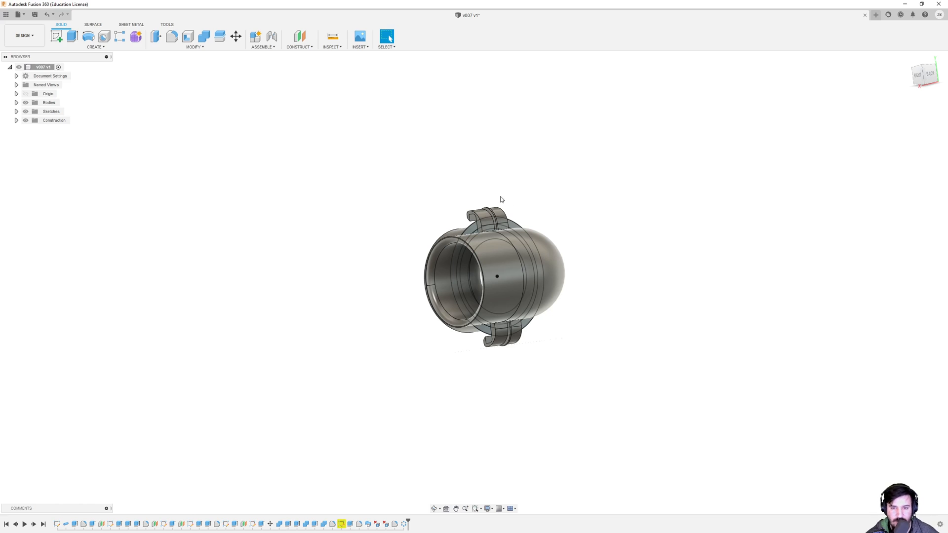
mouse_move(436, 243)
middle_mouse_down("shift")
mouse_move(444, 255)
mouse_move(532, 219)
mouse_move(364, 334)
mouse_move(332, 345)
mouse_move(331, 423)
mouse_move(279, 432)
middle_mouse_up("shift")
middle_click_drag(739, 134, 583, 390, "shift")
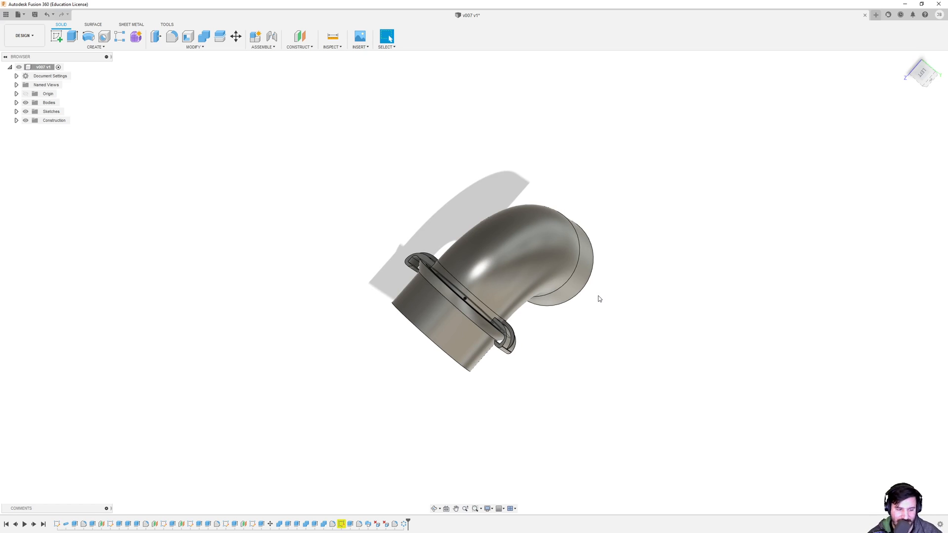
middle_click_drag(586, 341, 820, 78, "shift")
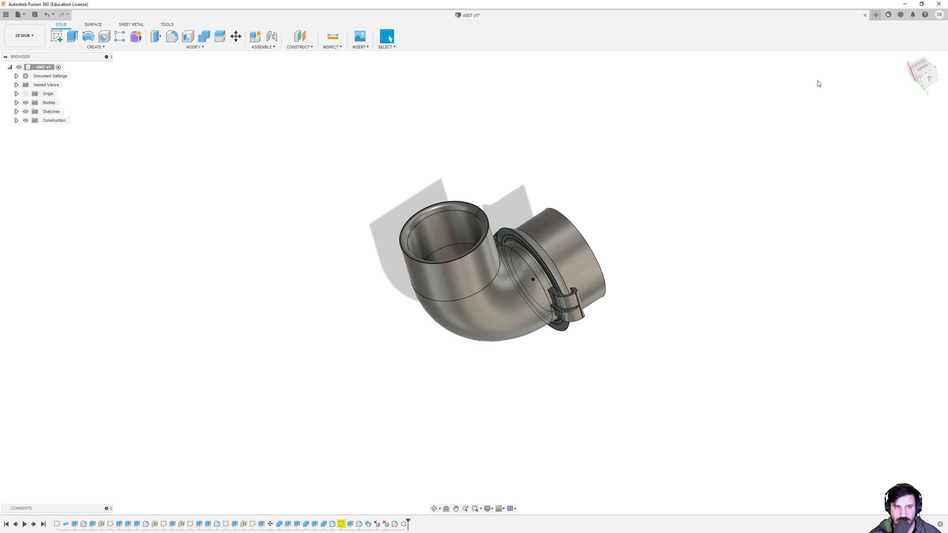